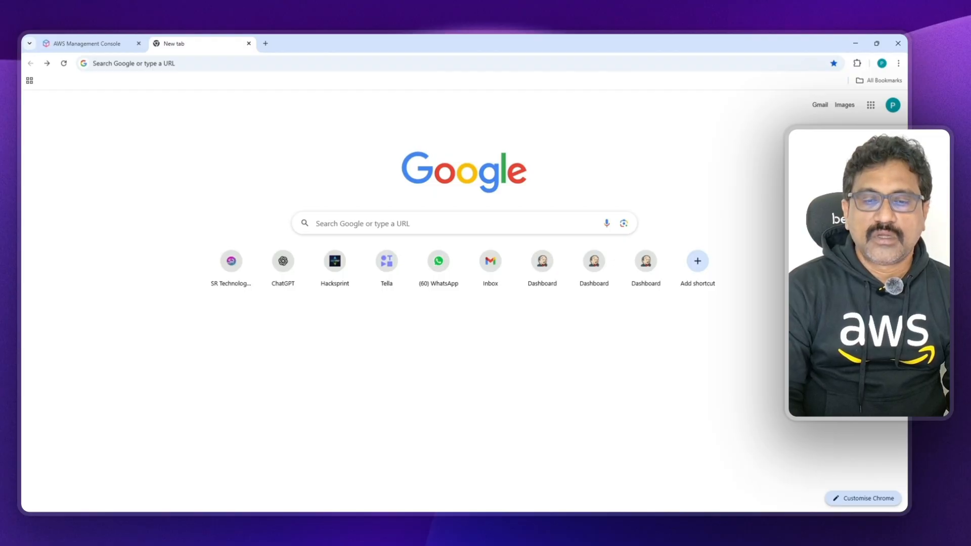
# Search Google for 'aws console login' and follow the AWS Management Console result to its sign-in page
pyautogui.click(362, 224)
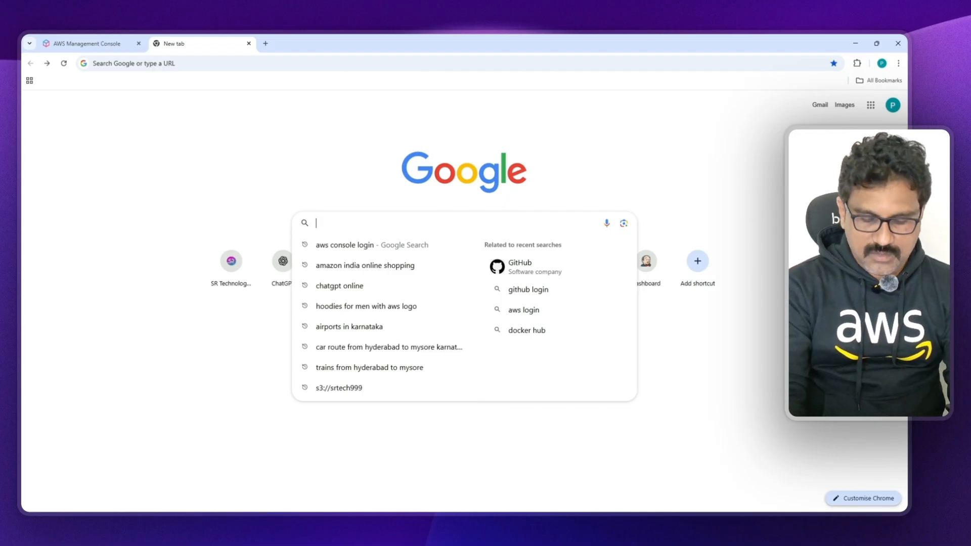
pyautogui.write('aws')
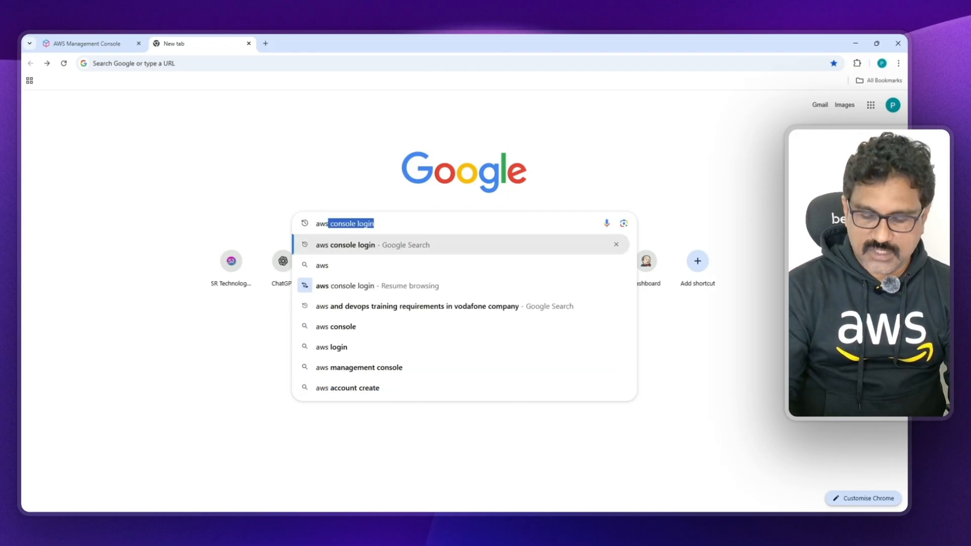
pyautogui.press('Return')
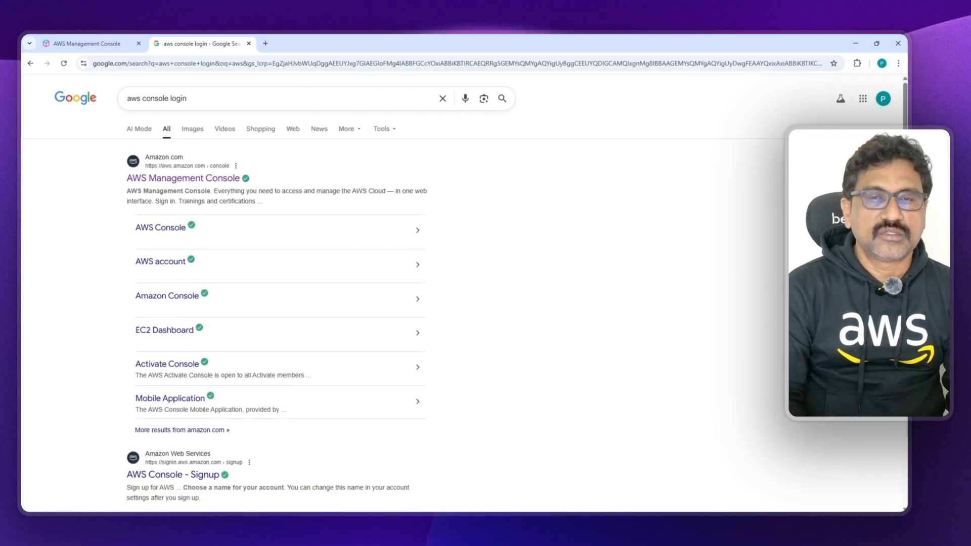
pyautogui.click(160, 183)
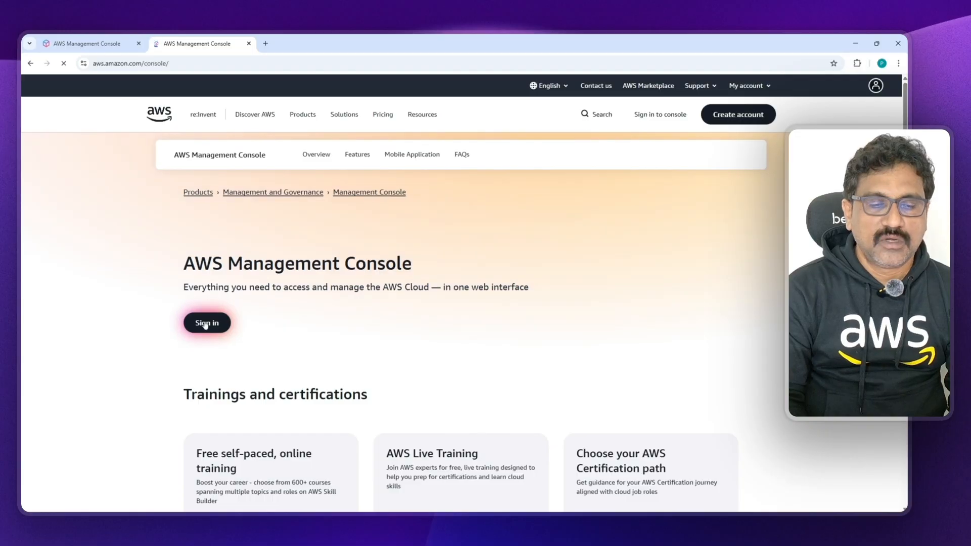
pyautogui.click(205, 324)
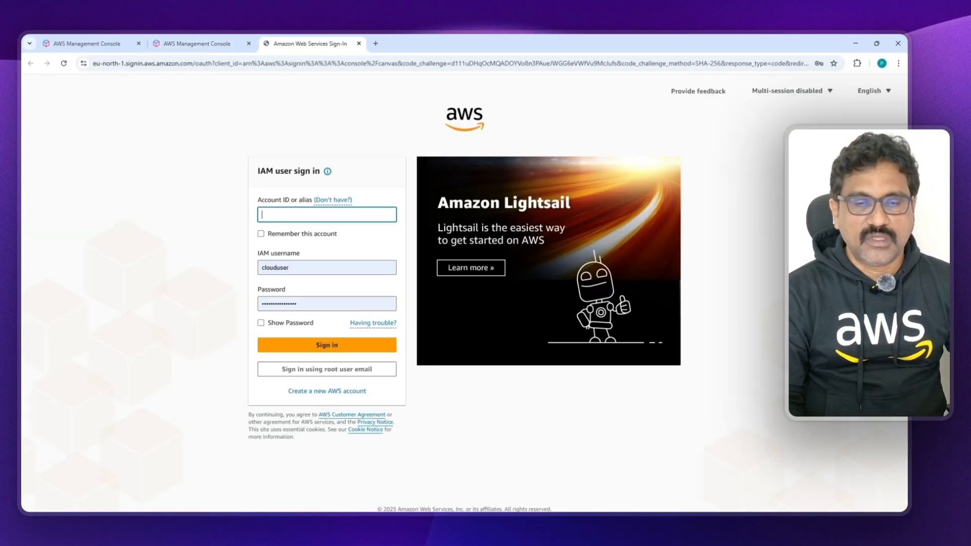
# Choose root user sign-in and enter the saved root user email address
pyautogui.click(335, 371)
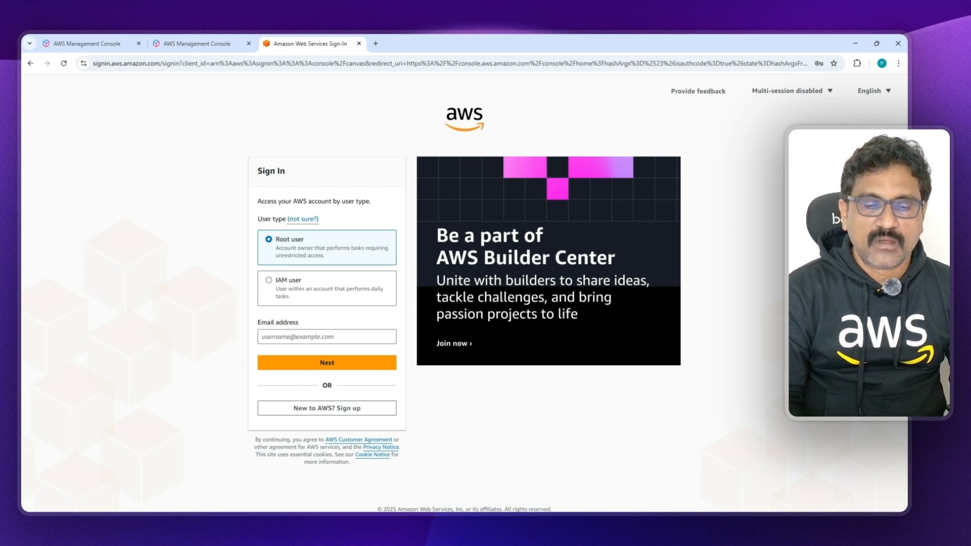
pyautogui.click(319, 337)
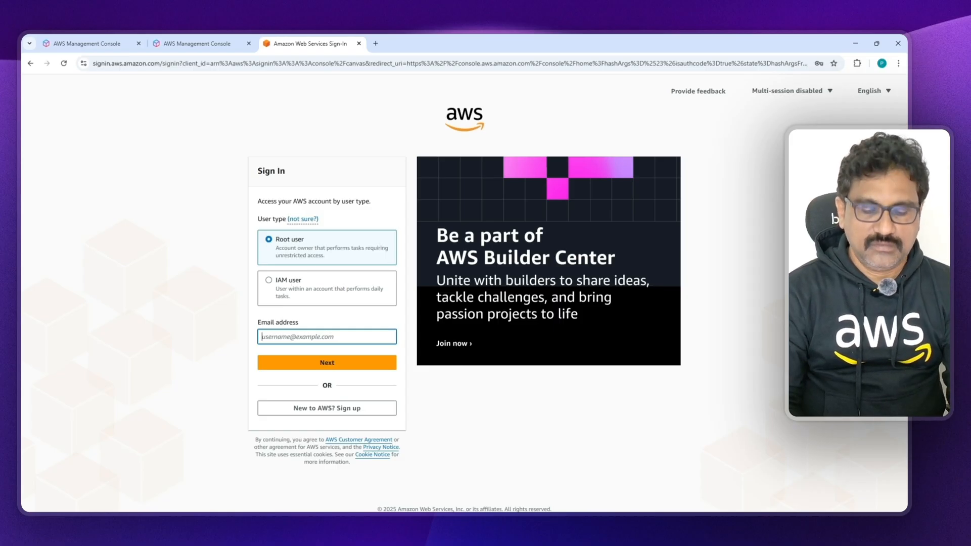
pyautogui.write('pras')
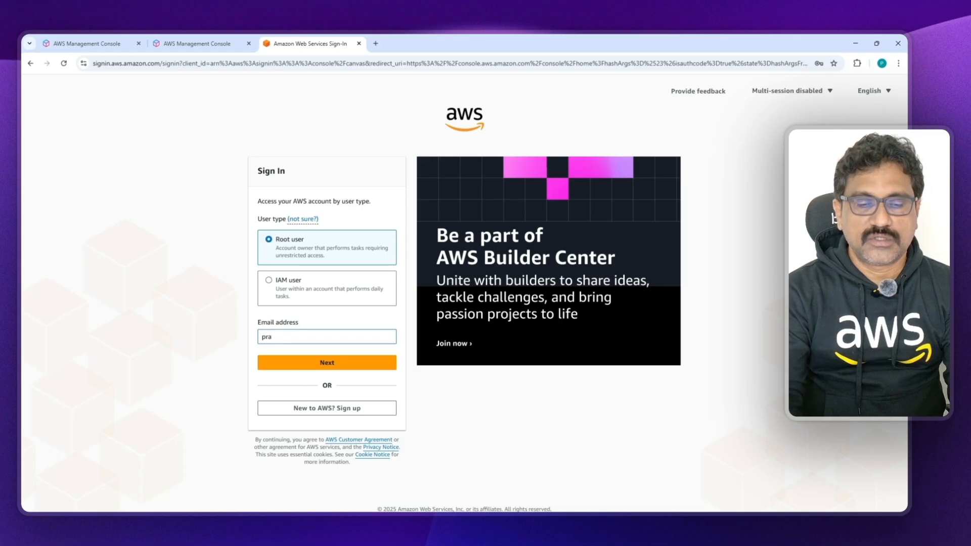
pyautogui.press('BackSpace')
pyautogui.press('BackSpace')
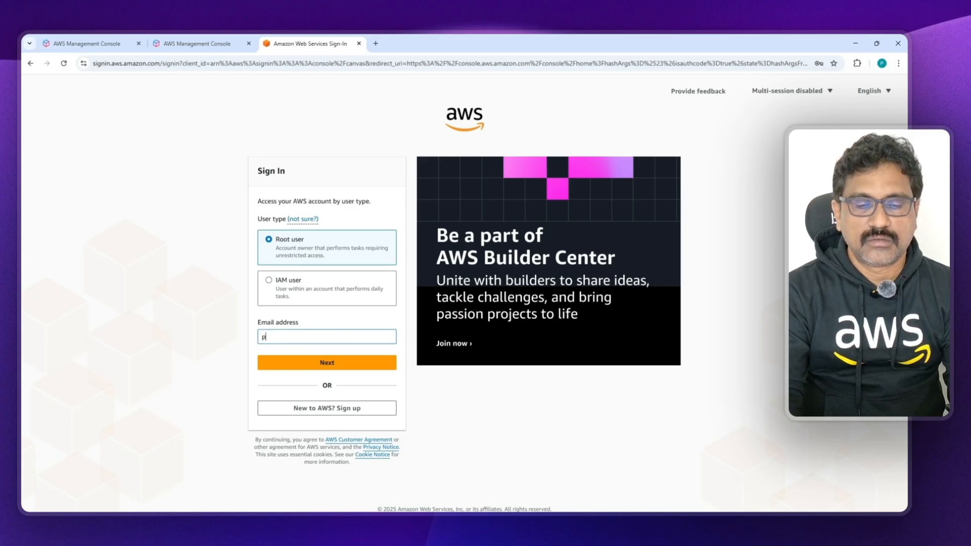
pyautogui.press('Down')
pyautogui.press('Return')
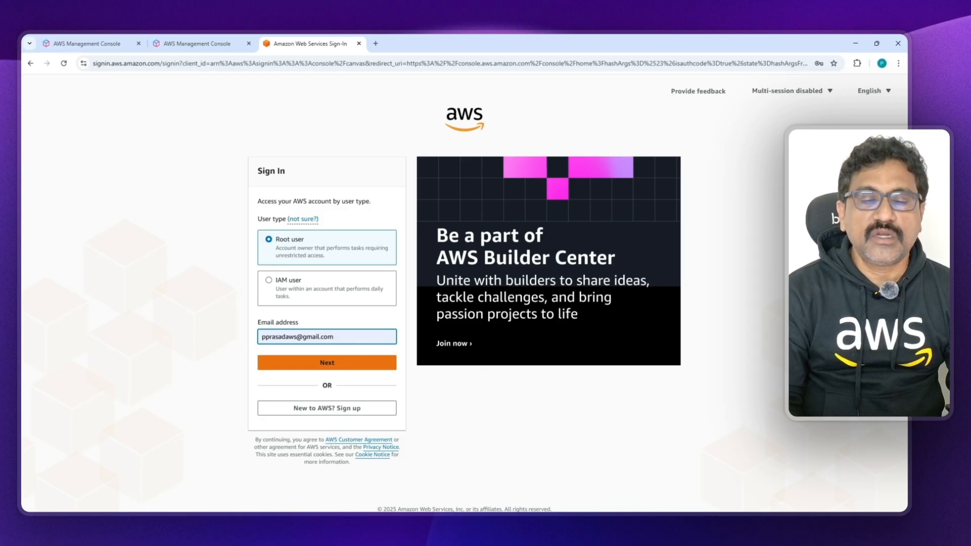
pyautogui.click(328, 364)
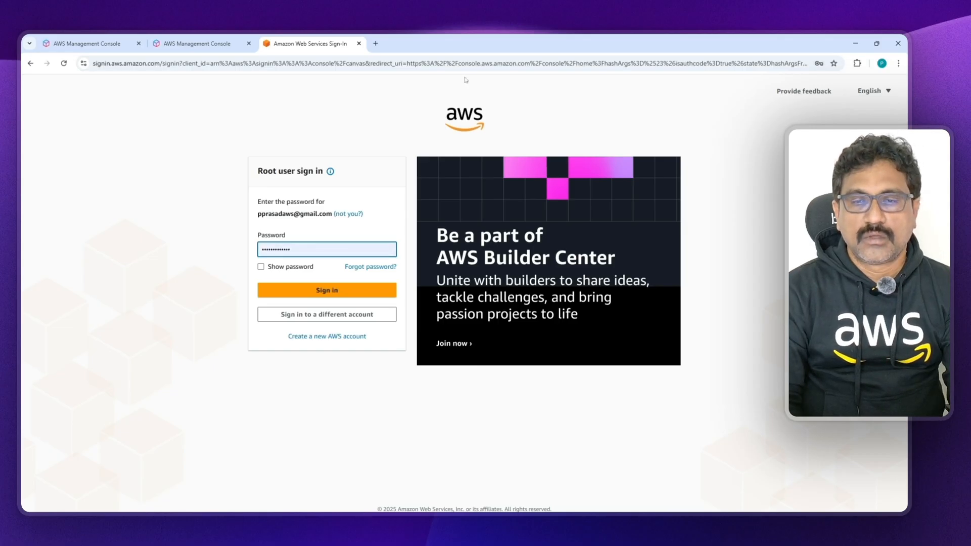
# Submit the root password and the MFA verification code to reach Console Home
pyautogui.click(356, 292)
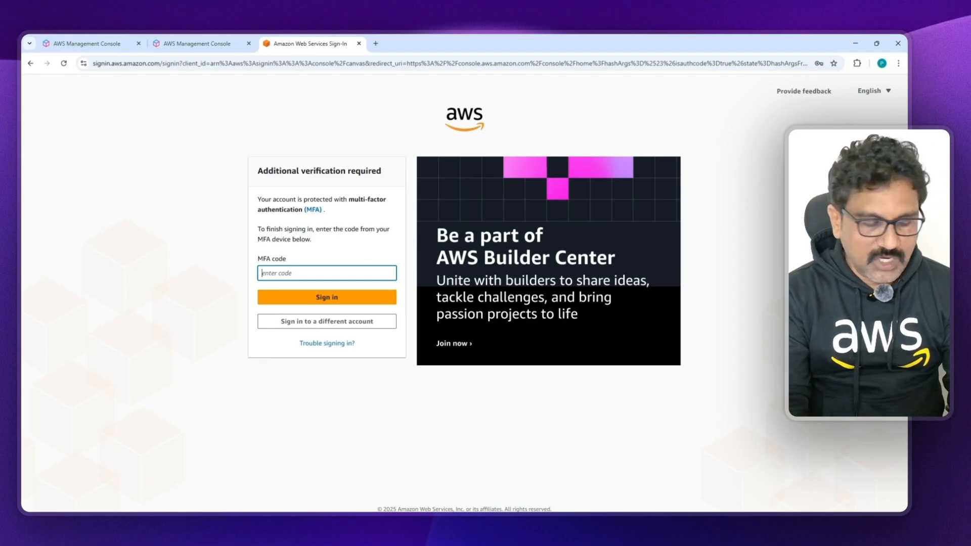
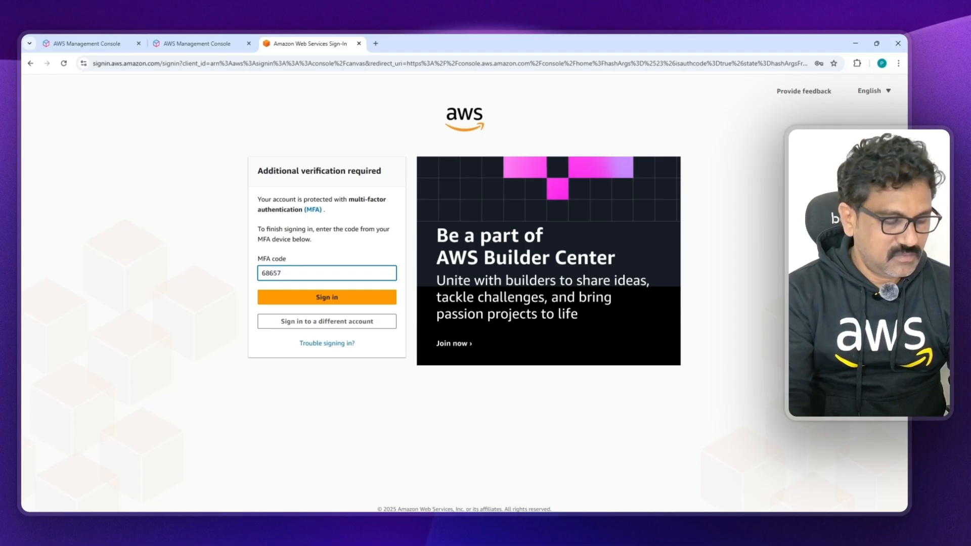
pyautogui.click(343, 300)
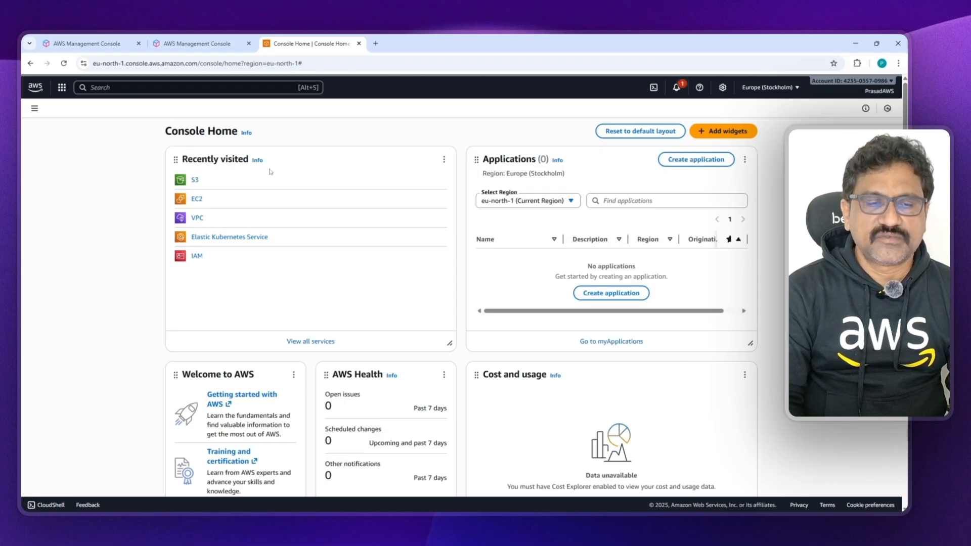
# Find EC2 through the console search, go to its Dashboard, and start Launch instance
pyautogui.click(146, 88)
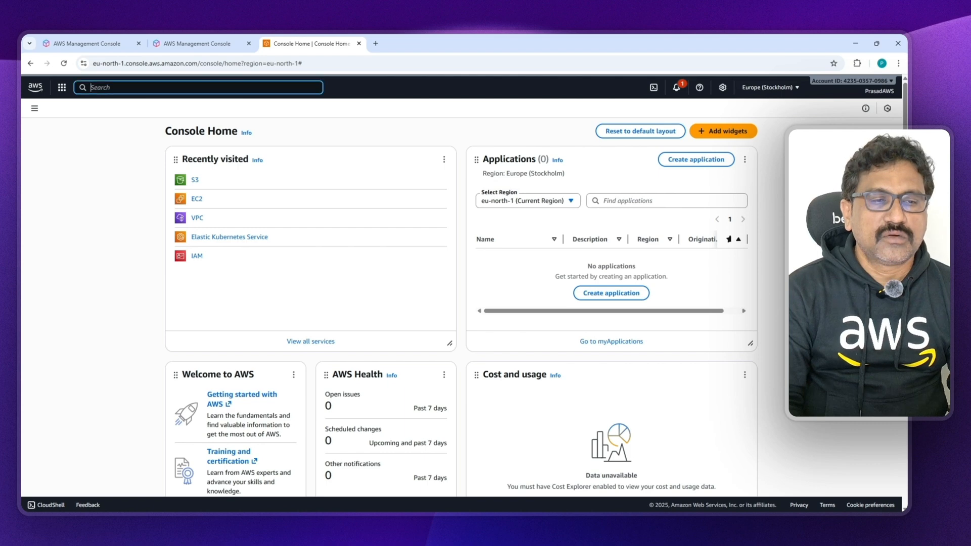
pyautogui.write('ed')
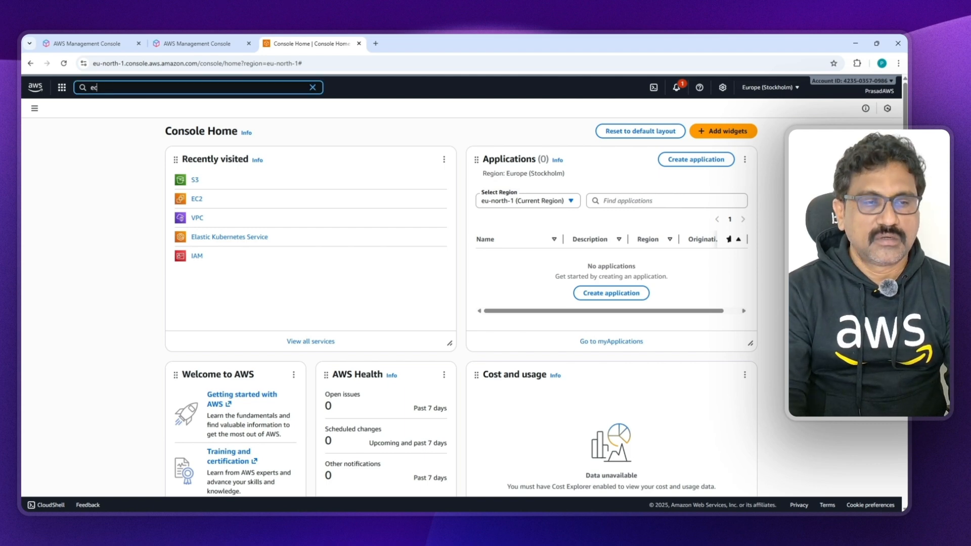
pyautogui.write('2')
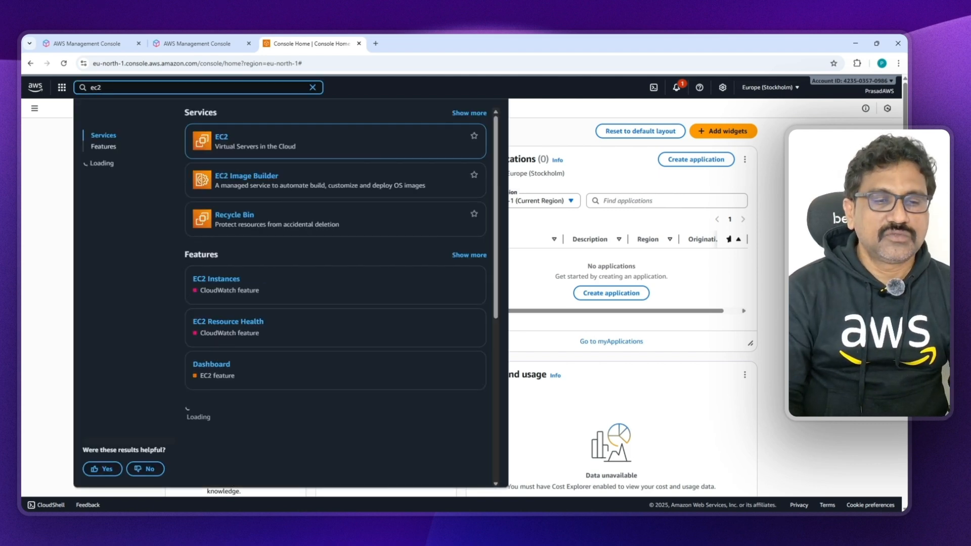
pyautogui.moveTo(217, 143)
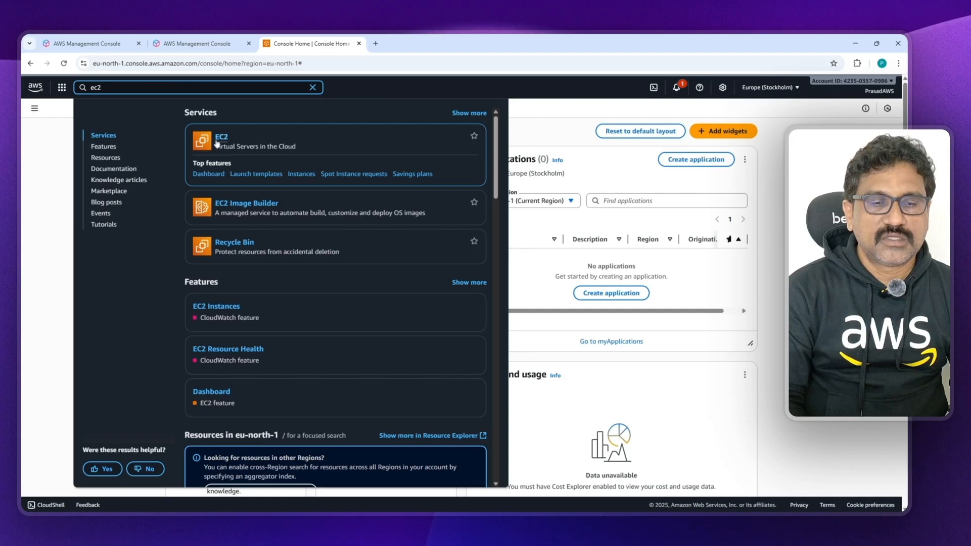
pyautogui.click(221, 138)
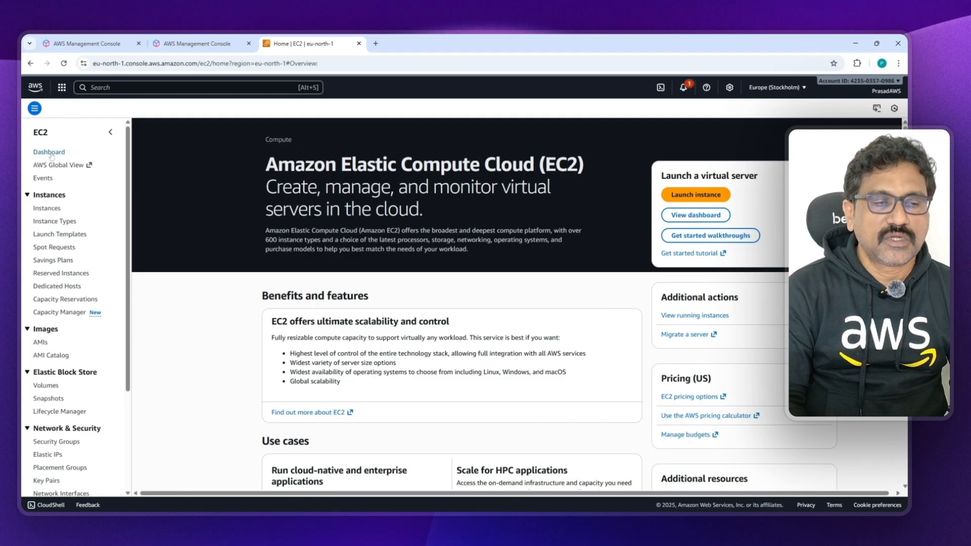
pyautogui.click(50, 153)
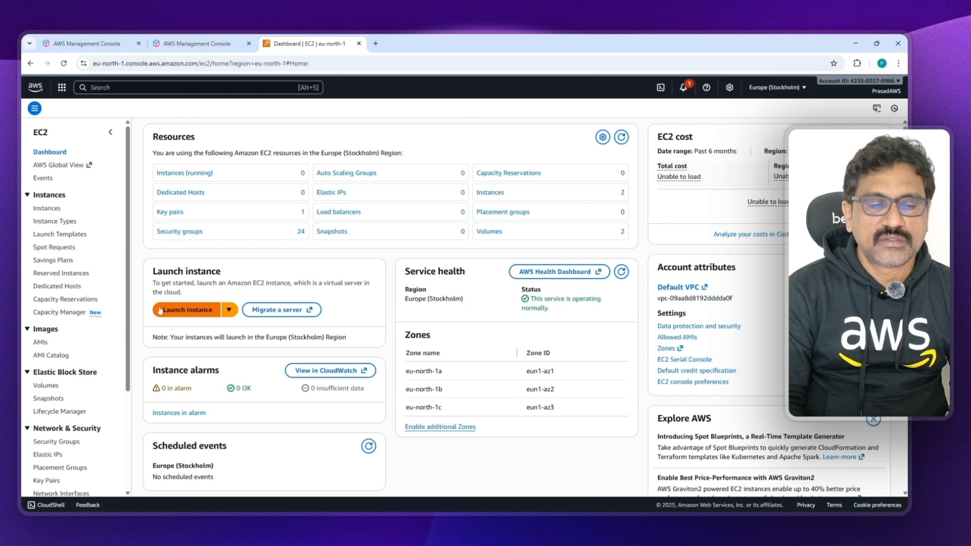
pyautogui.click(190, 313)
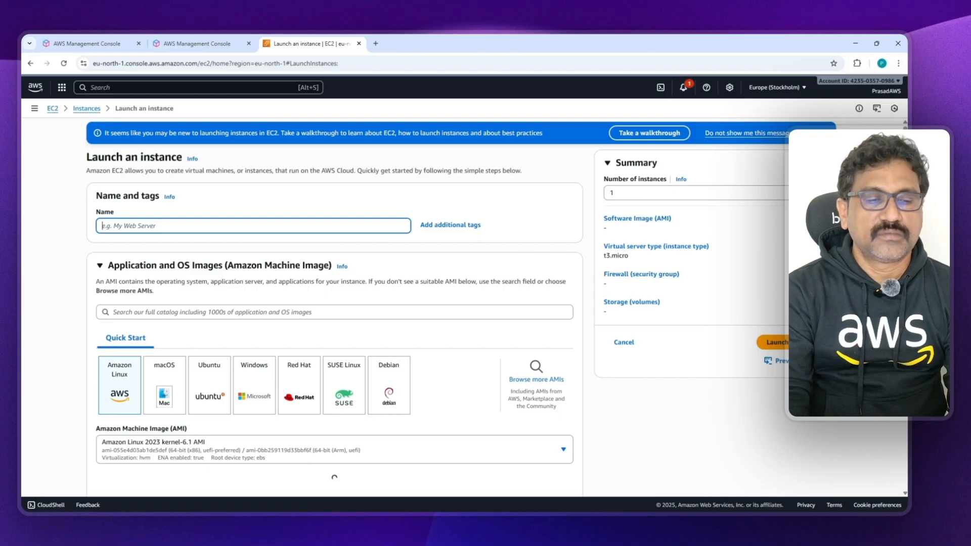
# Name the instance srtech9999 and select the Ubuntu Quick Start image
pyautogui.write('srtech')
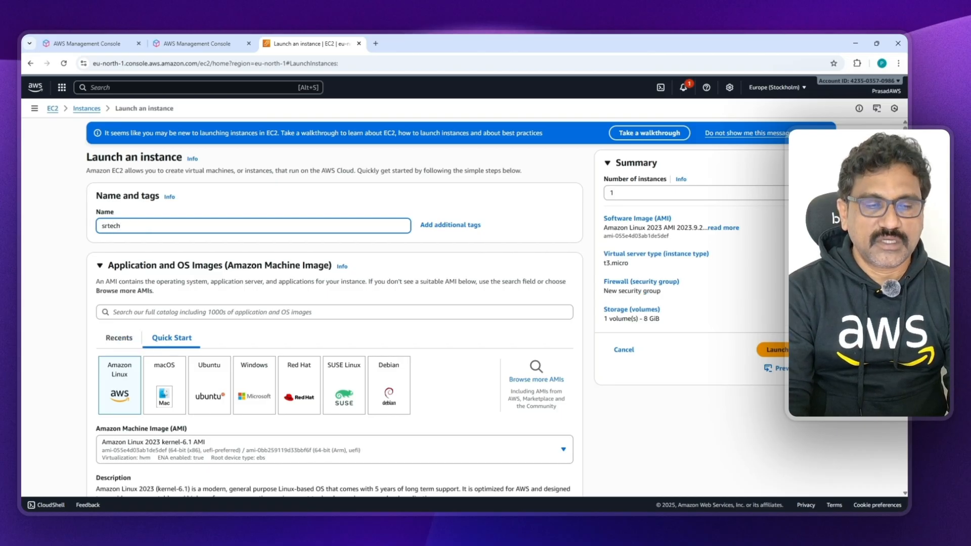
pyautogui.write('9999')
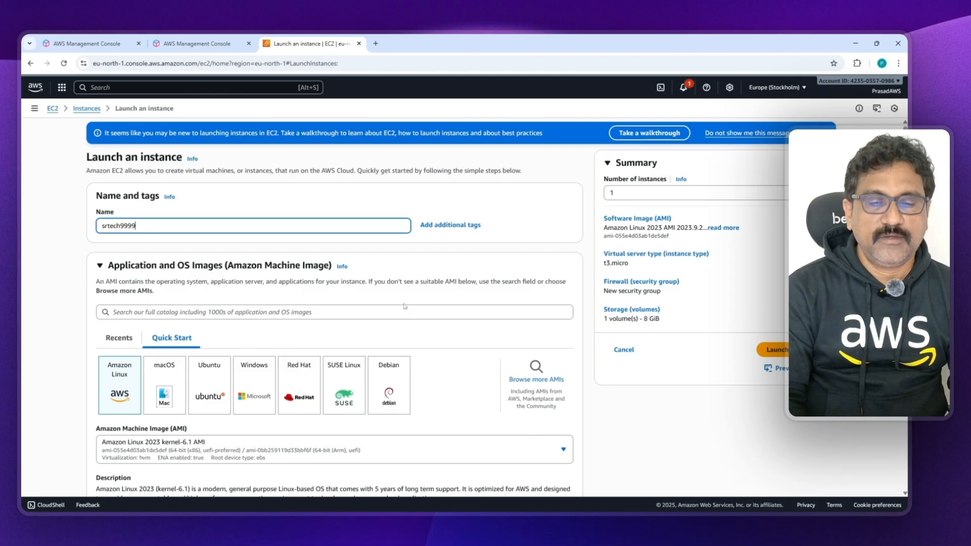
pyautogui.click(453, 263)
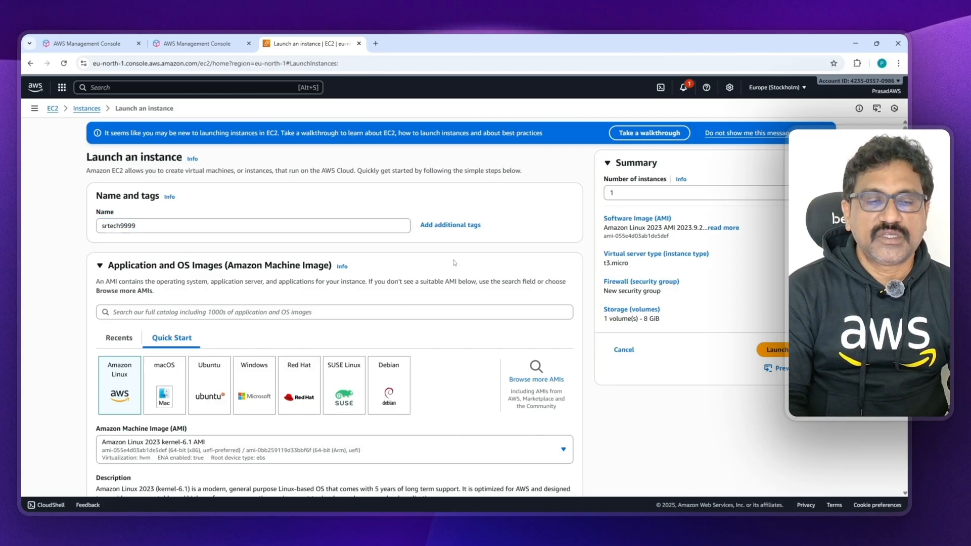
pyautogui.scroll(-2, 481, 328)
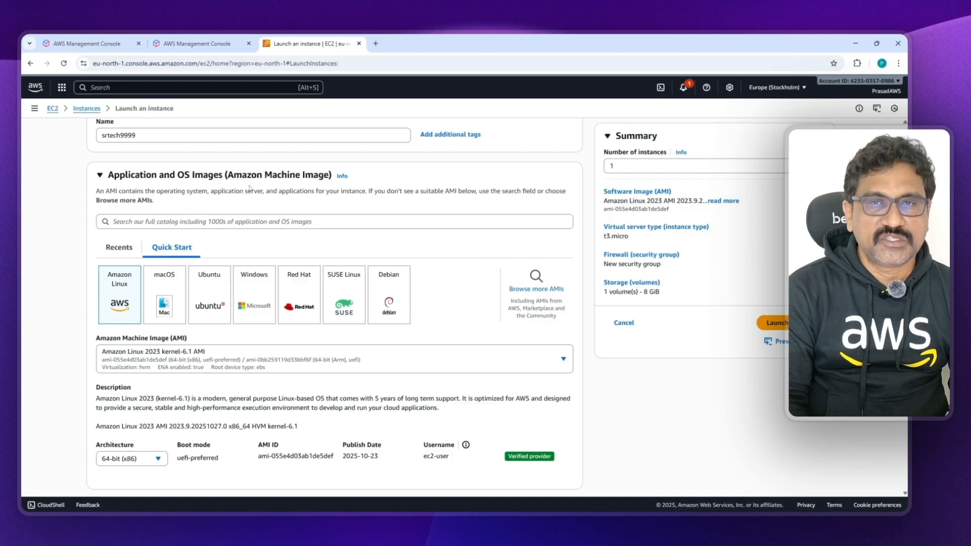
pyautogui.scroll(1, 120, 177)
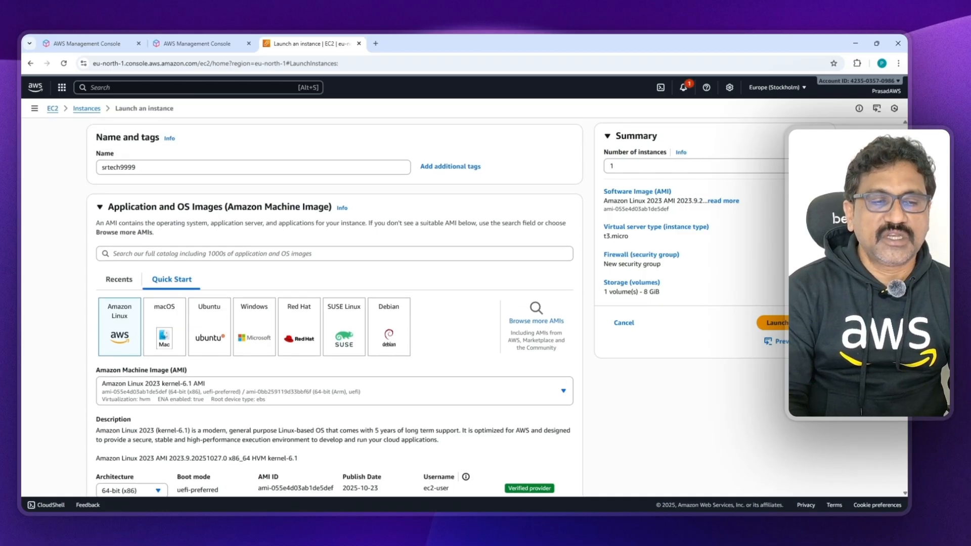
pyautogui.scroll(-1, 335, 308)
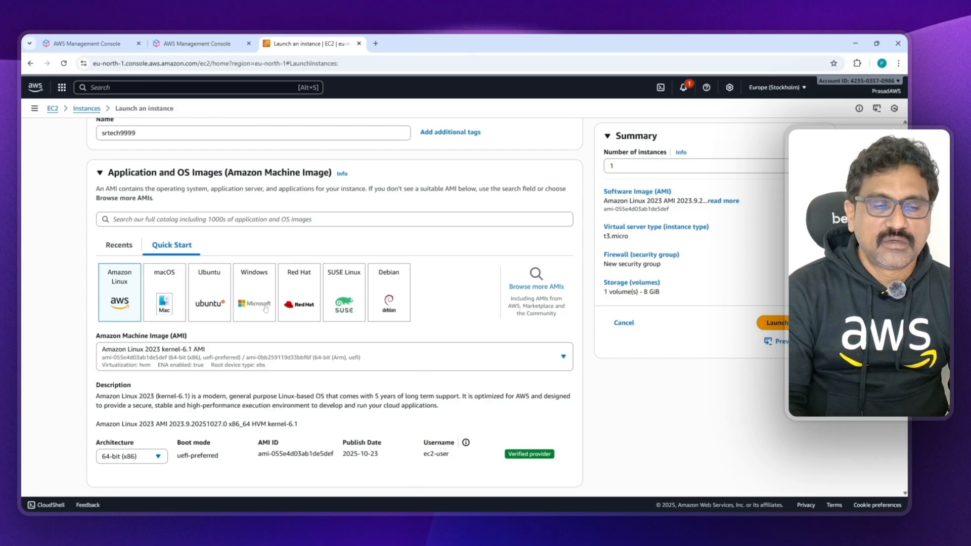
pyautogui.click(207, 286)
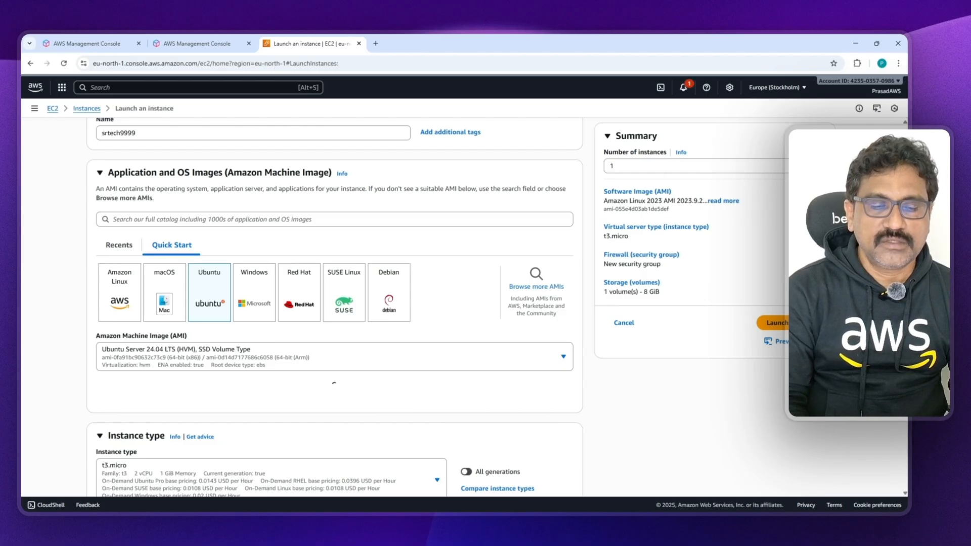
pyautogui.scroll(-5, 335, 303)
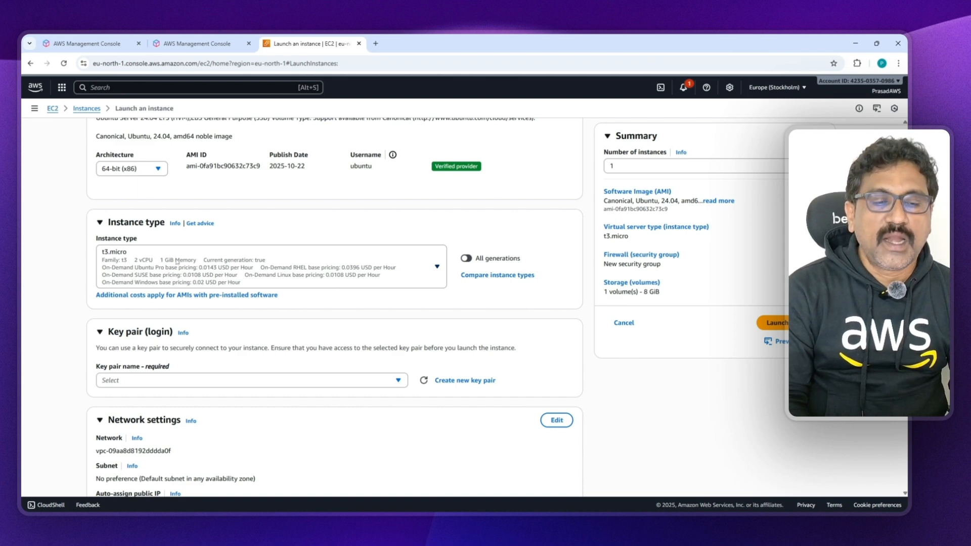
# Browse the t3 and c5 instance types in the dropdown, keeping t3.micro selected
pyautogui.click(437, 268)
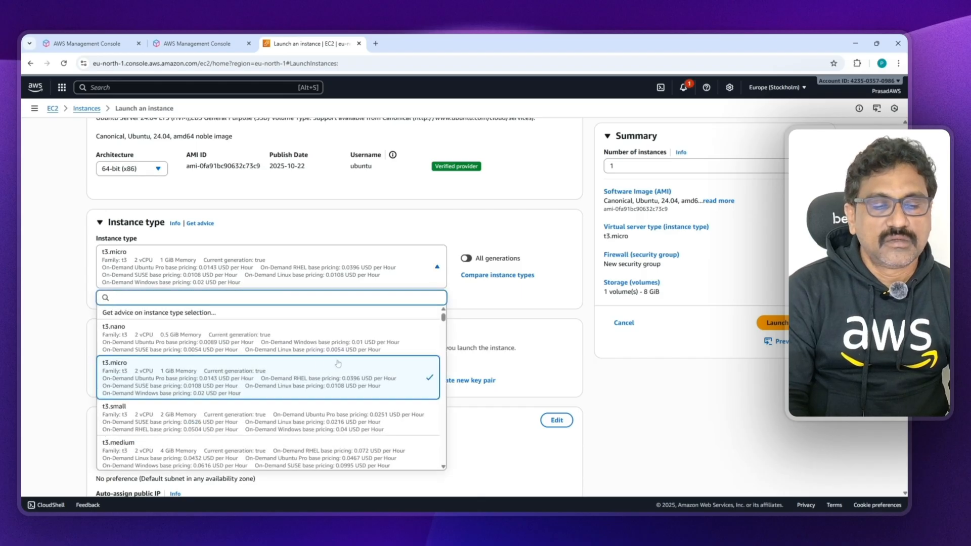
pyautogui.scroll(-1, 320, 363)
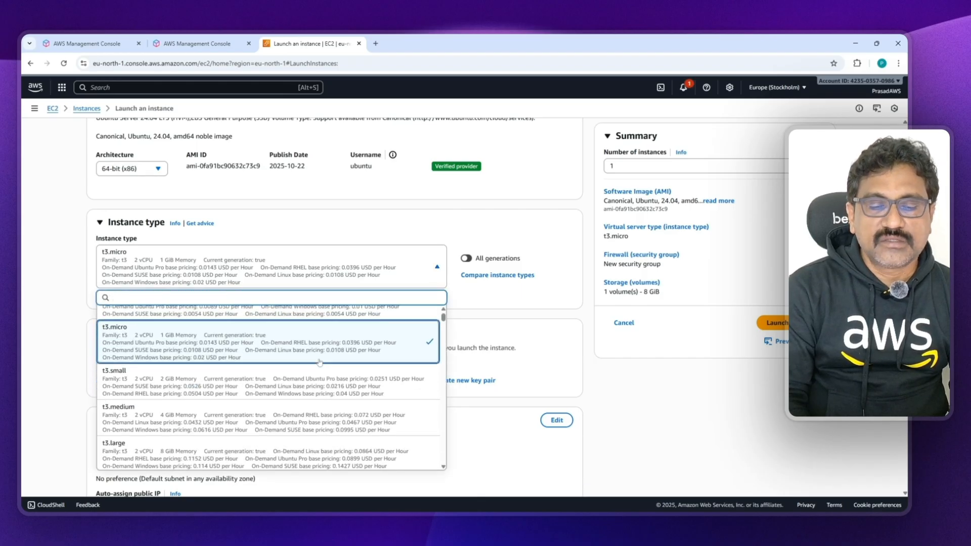
pyautogui.scroll(1, 319, 363)
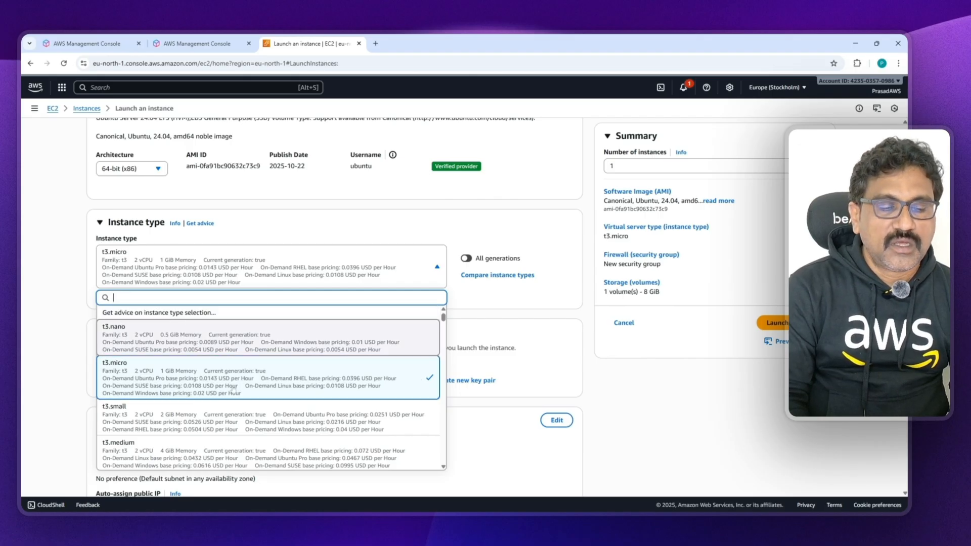
pyautogui.scroll(-1, 216, 400)
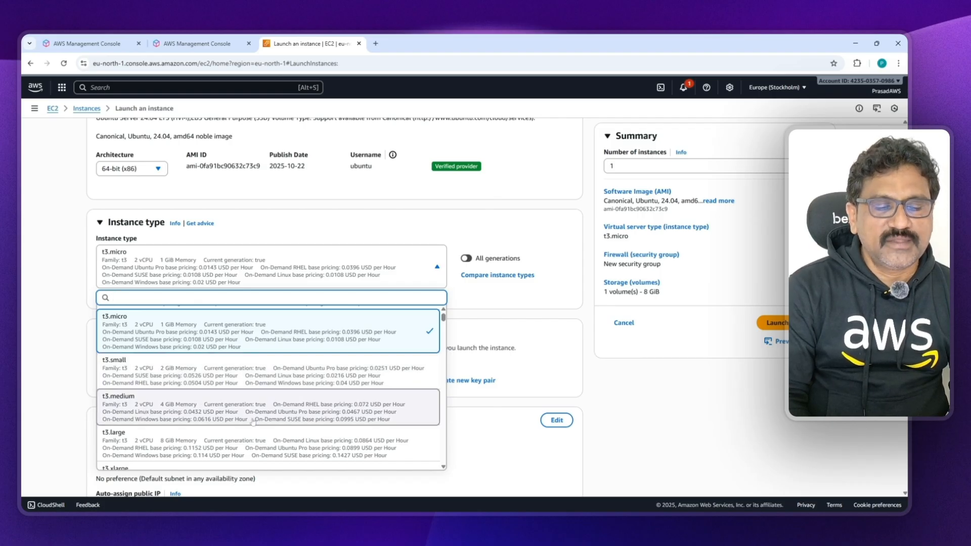
pyautogui.scroll(-1, 247, 424)
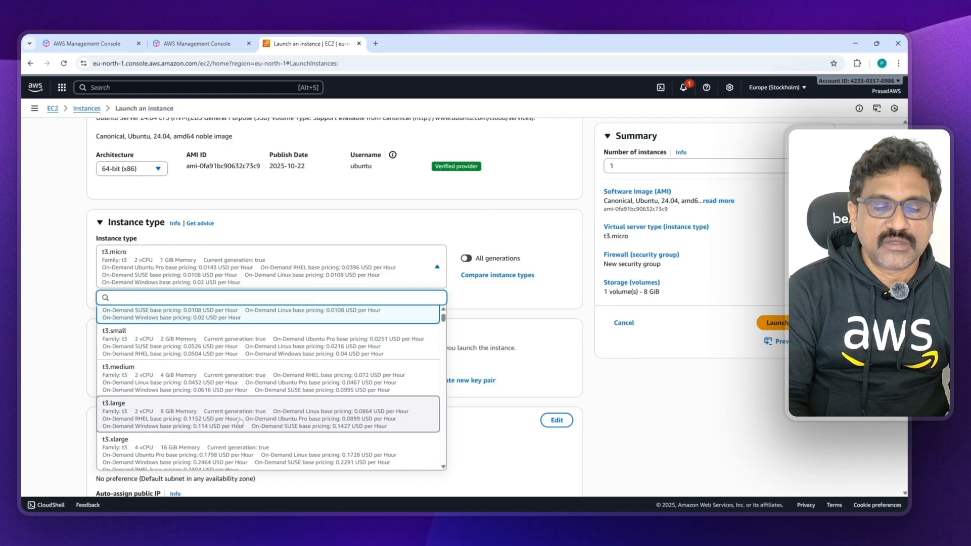
pyautogui.scroll(-2, 239, 420)
pyautogui.scroll(-1, 240, 421)
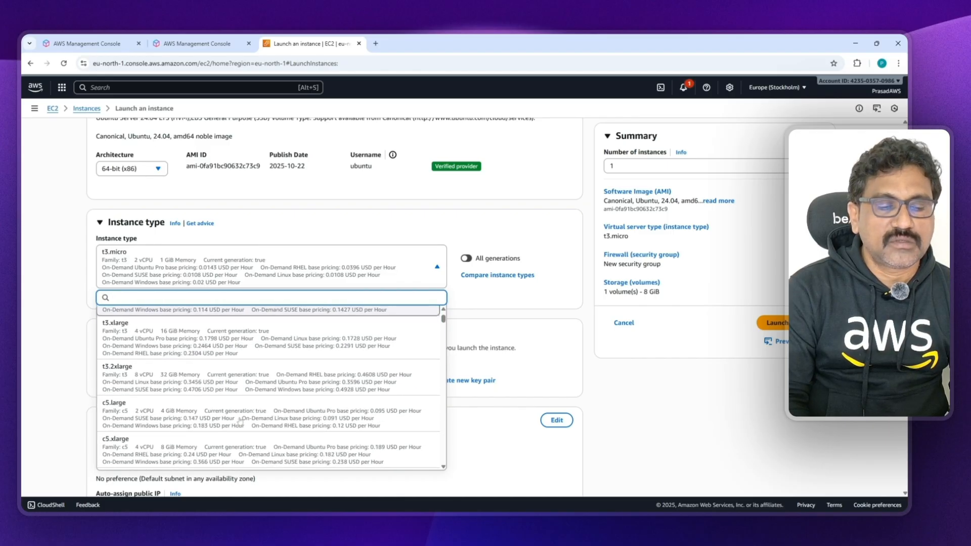
pyautogui.scroll(-1, 239, 420)
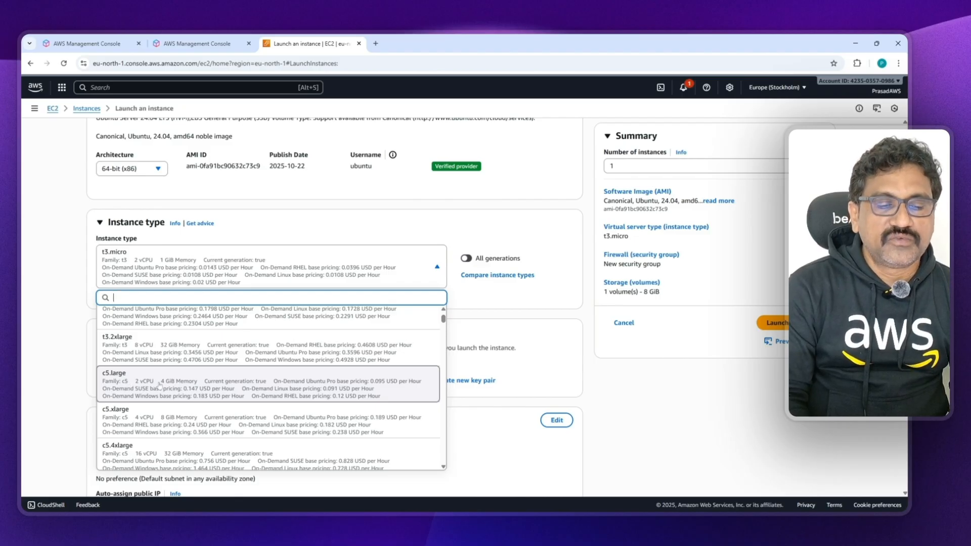
pyautogui.scroll(-1, 212, 392)
pyautogui.scroll(-2, 266, 433)
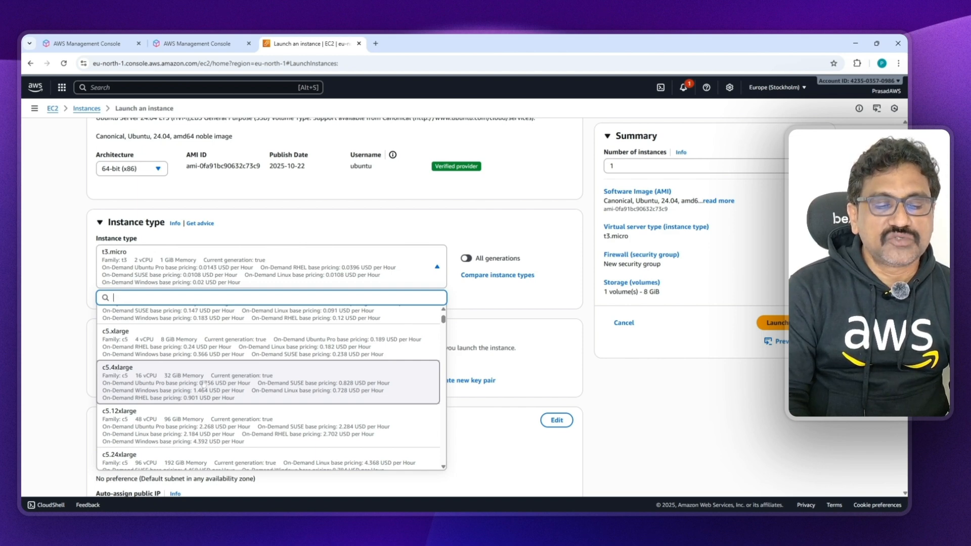
pyautogui.scroll(-1, 151, 392)
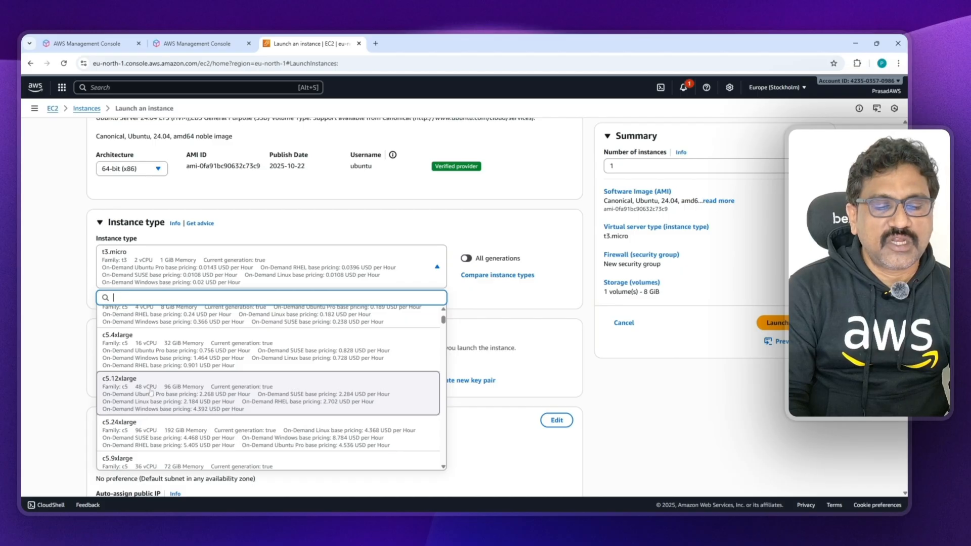
pyautogui.scroll(-2, 252, 415)
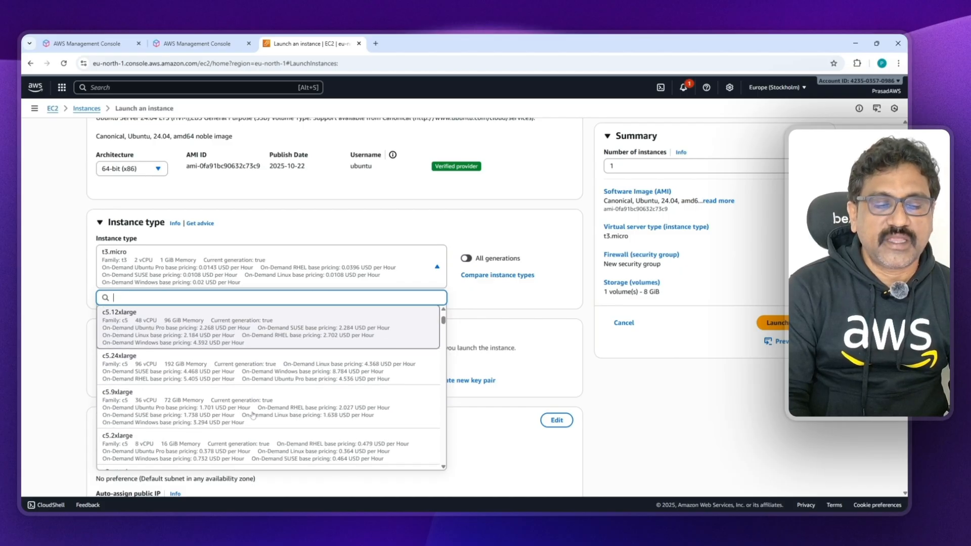
pyautogui.scroll(-2, 253, 414)
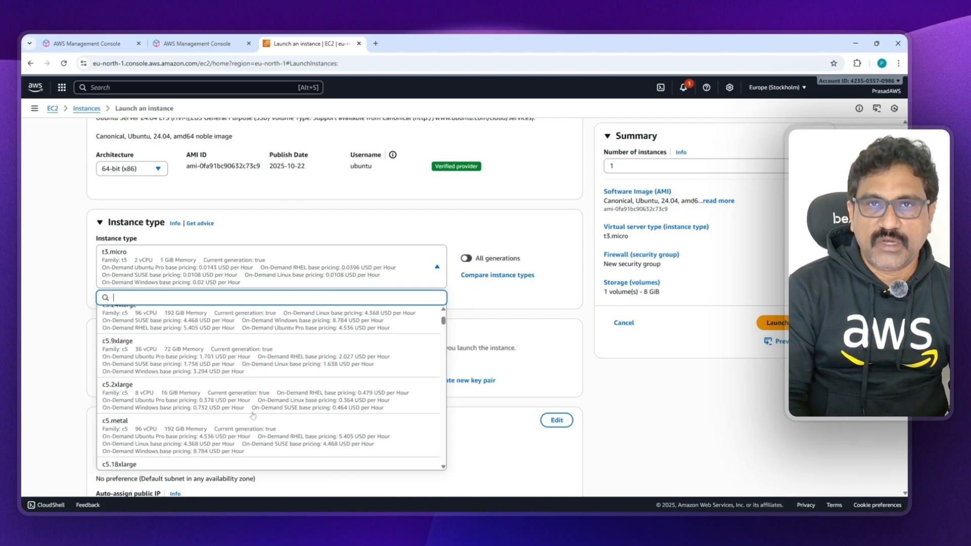
pyautogui.scroll(10, 253, 415)
pyautogui.scroll(3, 253, 415)
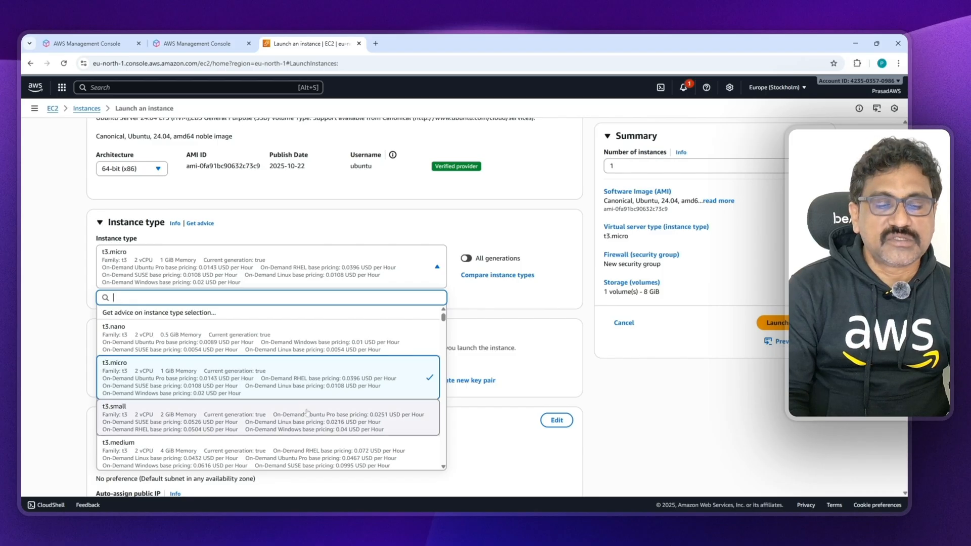
pyautogui.scroll(-2, 305, 446)
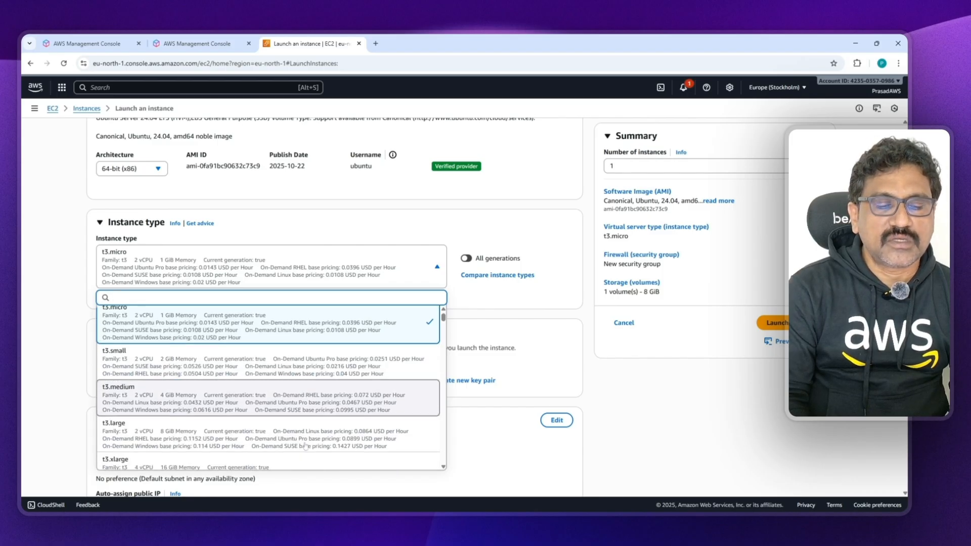
pyautogui.scroll(-2, 305, 446)
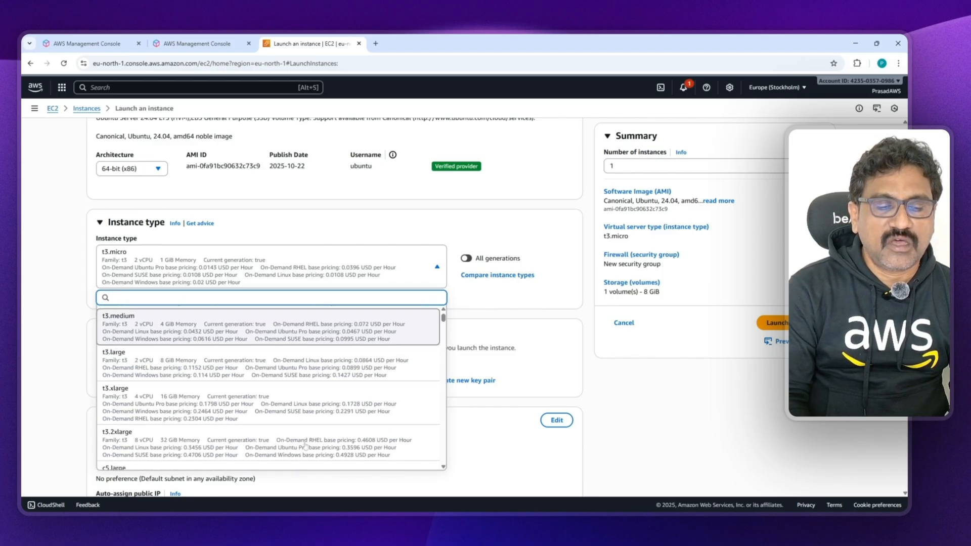
pyautogui.scroll(5, 305, 446)
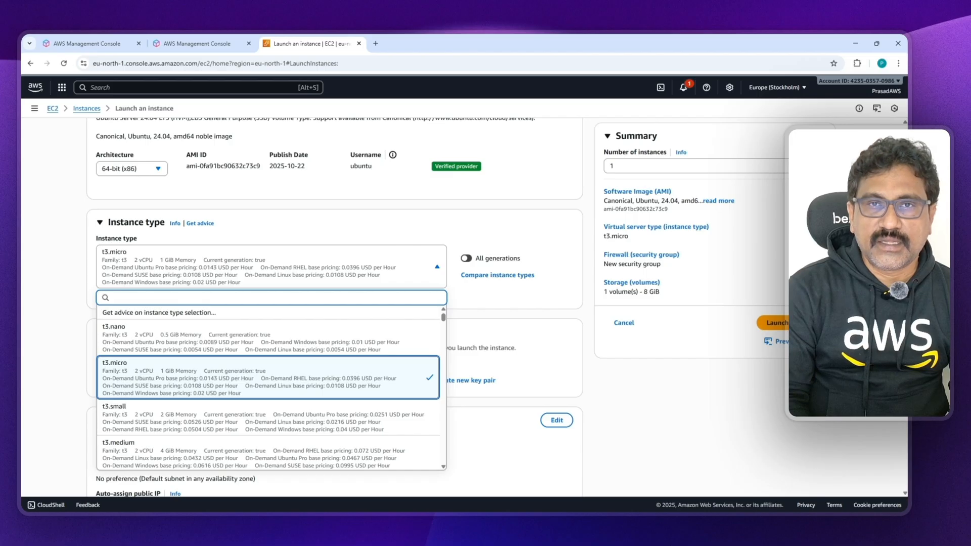
pyautogui.click(249, 386)
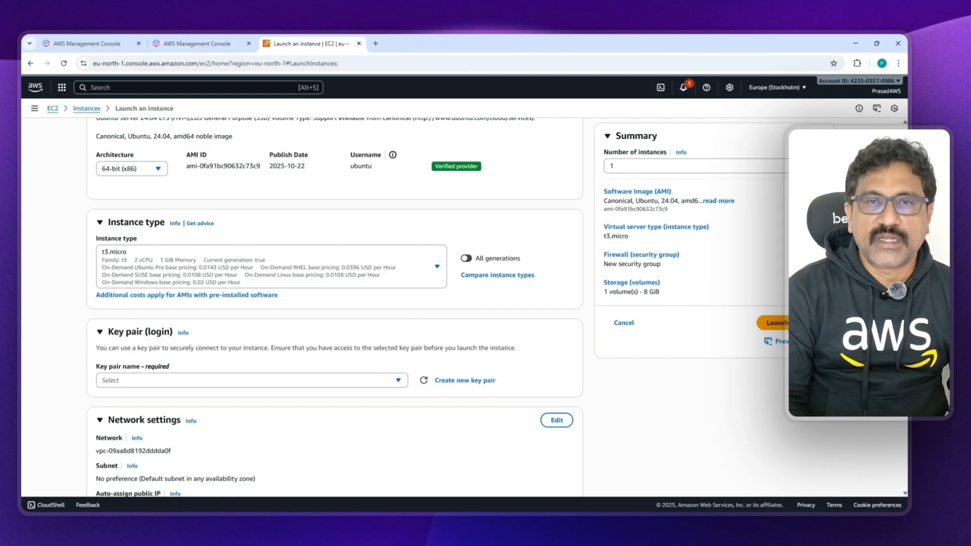
# Create a .ppk key pair named srtech9999 and use it as the instance's key
pyautogui.click(465, 385)
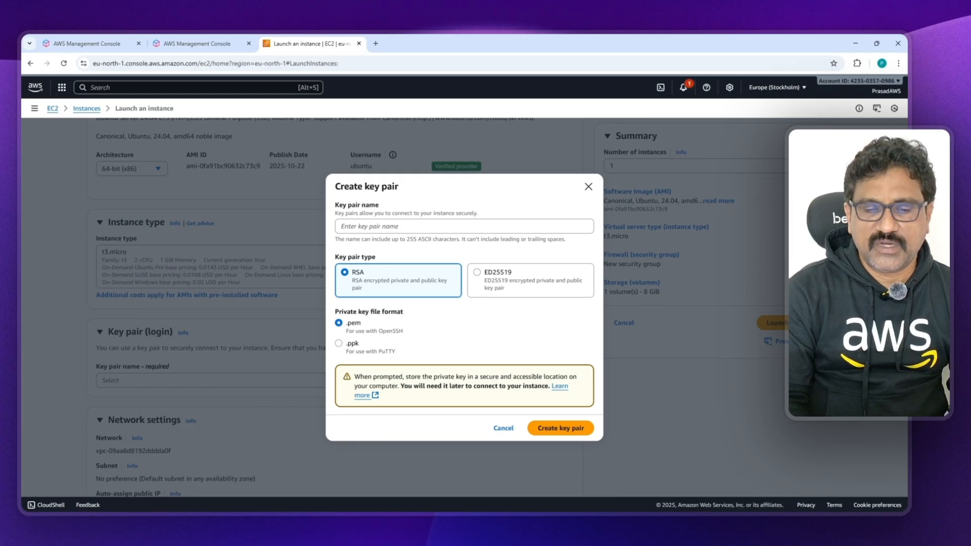
pyautogui.click(338, 343)
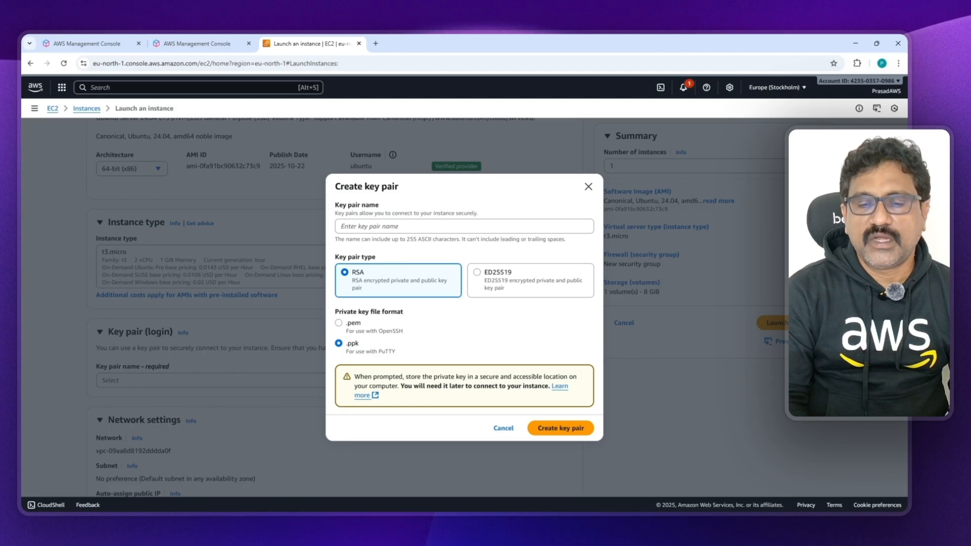
pyautogui.click(388, 226)
pyautogui.write('srte')
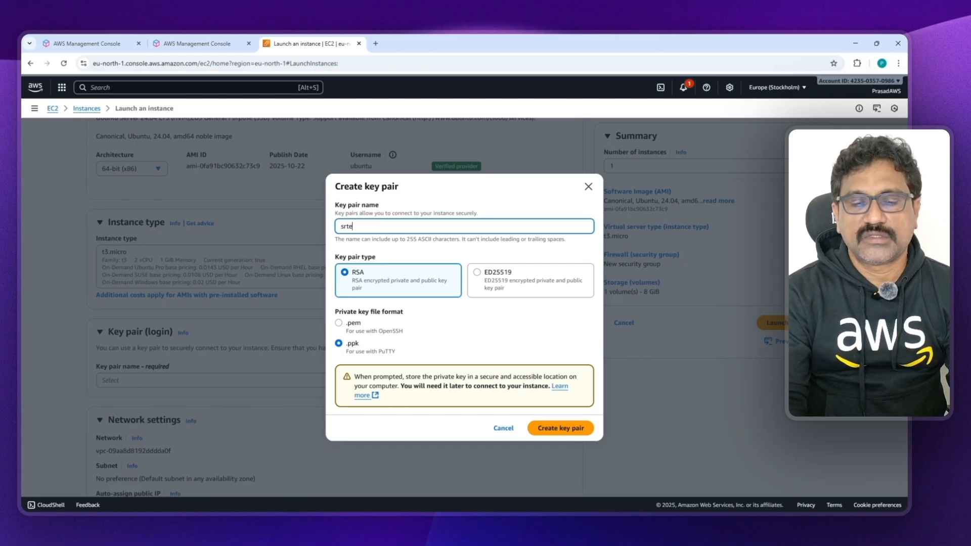
pyautogui.write('ch999')
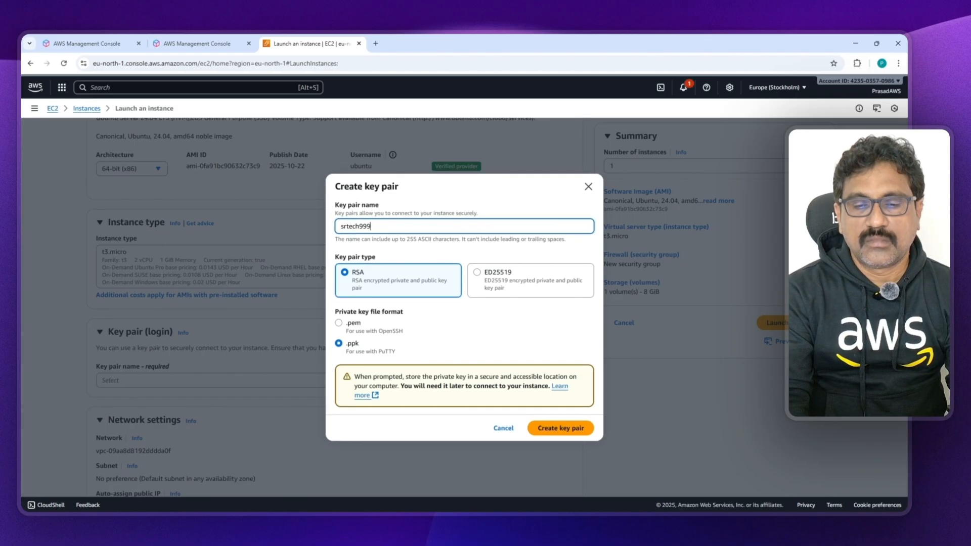
pyautogui.write('9')
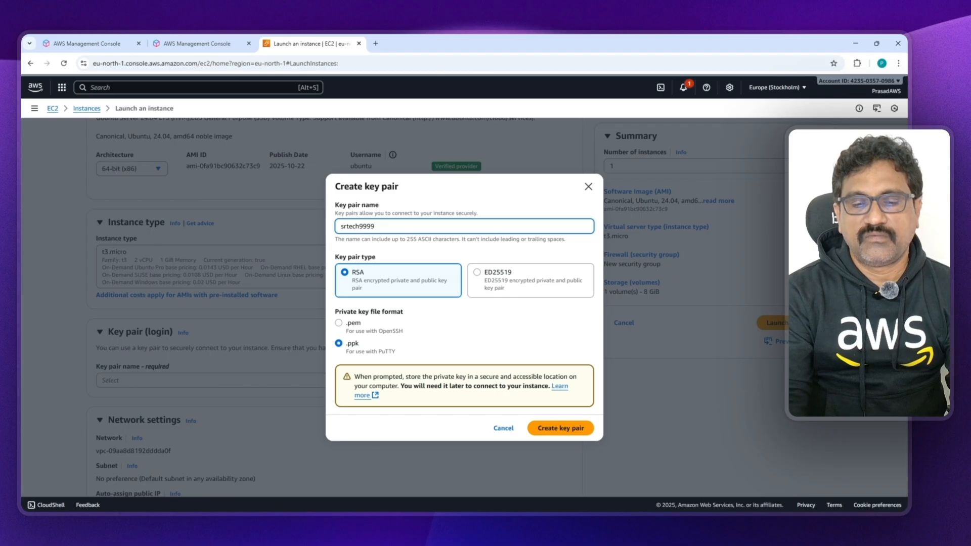
pyautogui.click(565, 433)
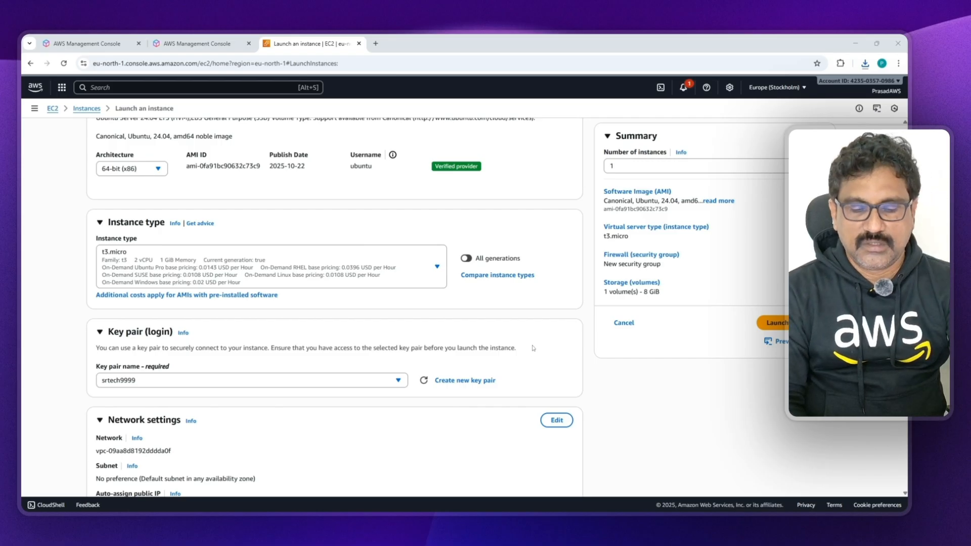
# Review the Network settings firewall rules, then launch the Ubuntu t3.micro instance
pyautogui.scroll(-3, 400, 433)
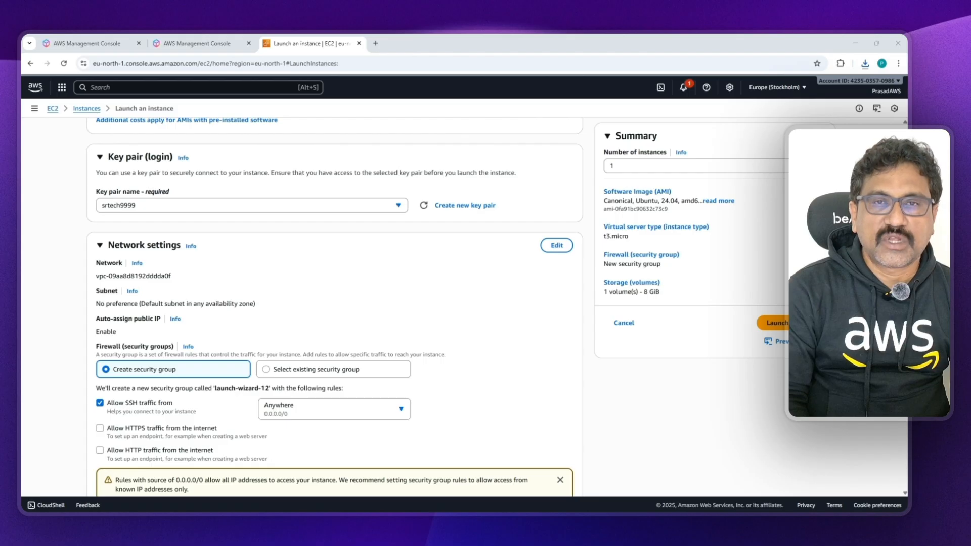
pyautogui.scroll(-1, 334, 304)
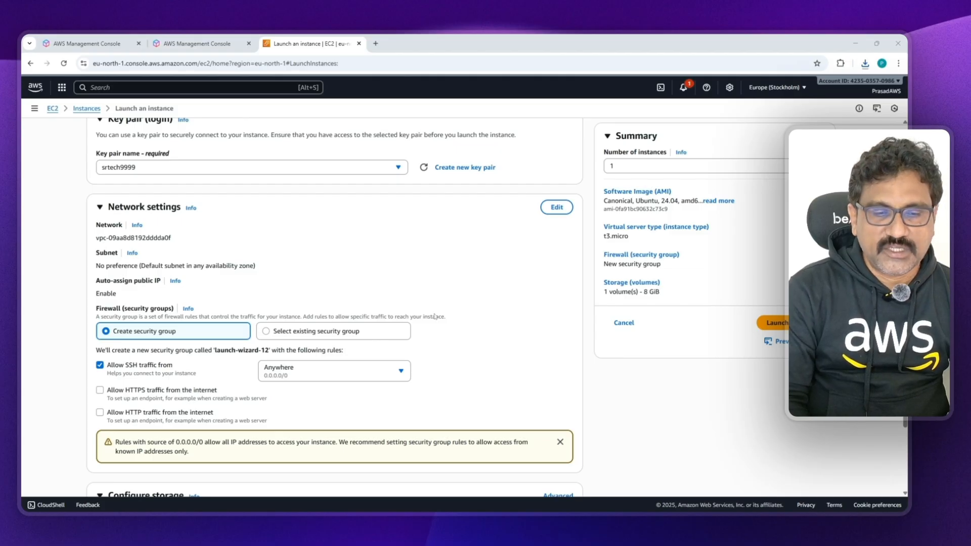
pyautogui.scroll(1, 430, 335)
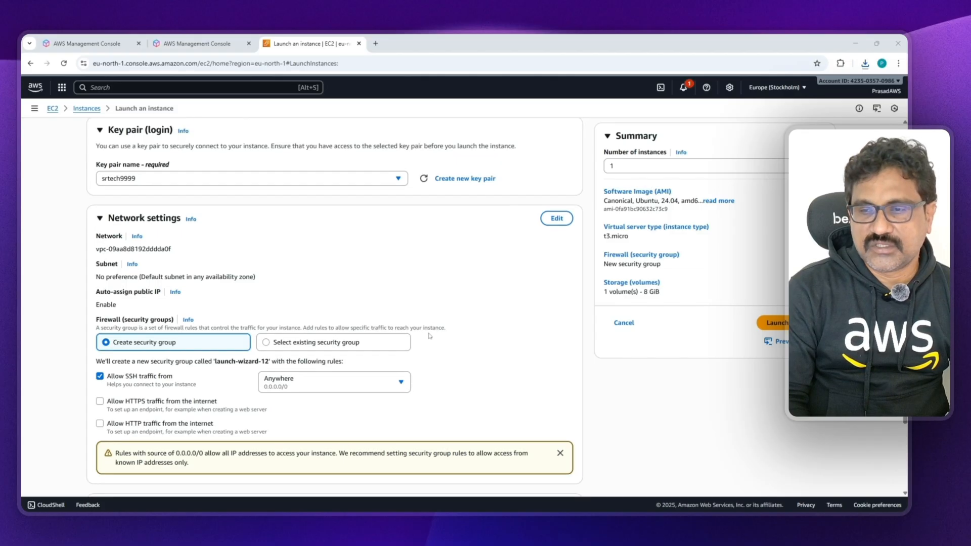
pyautogui.scroll(1, 430, 336)
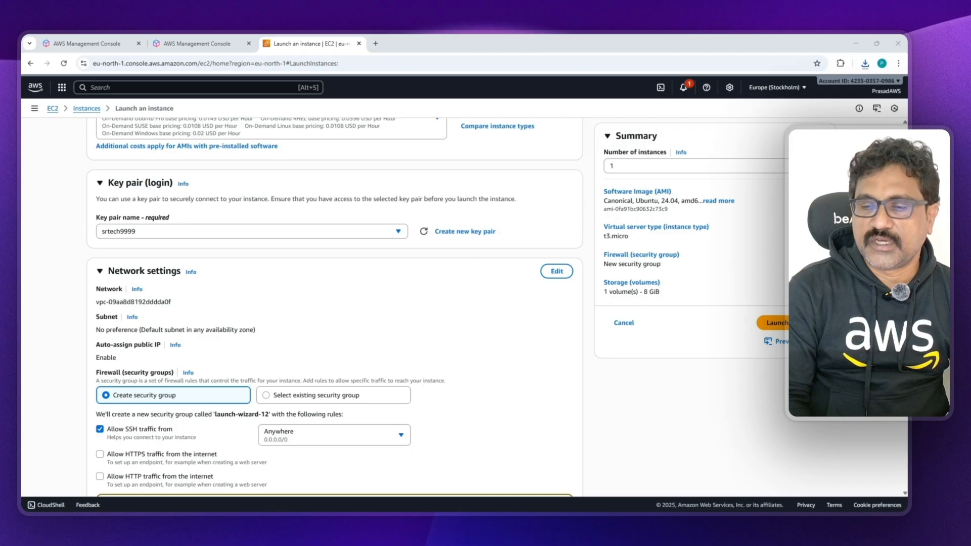
pyautogui.click(783, 326)
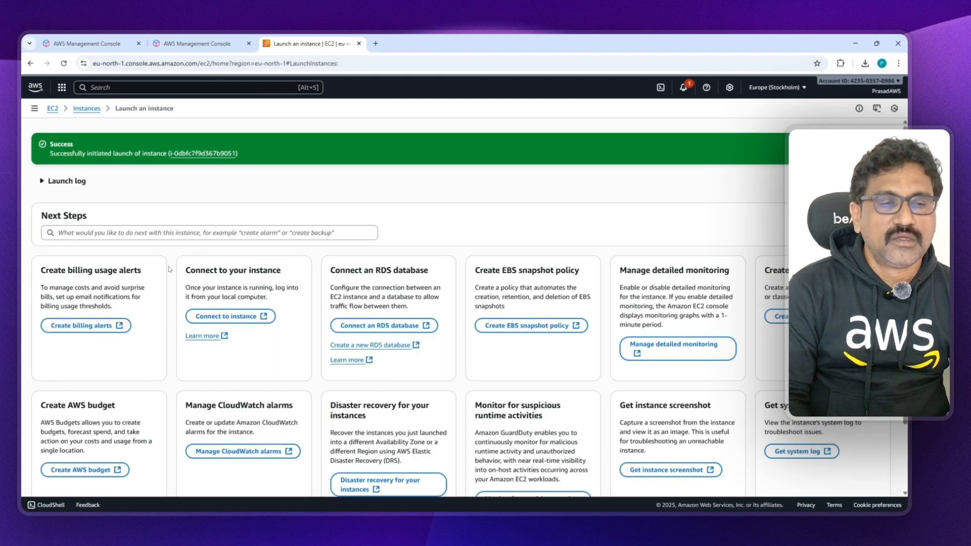
# Go to the Instances list from the breadcrumb to see srtech9999 running
pyautogui.click(84, 110)
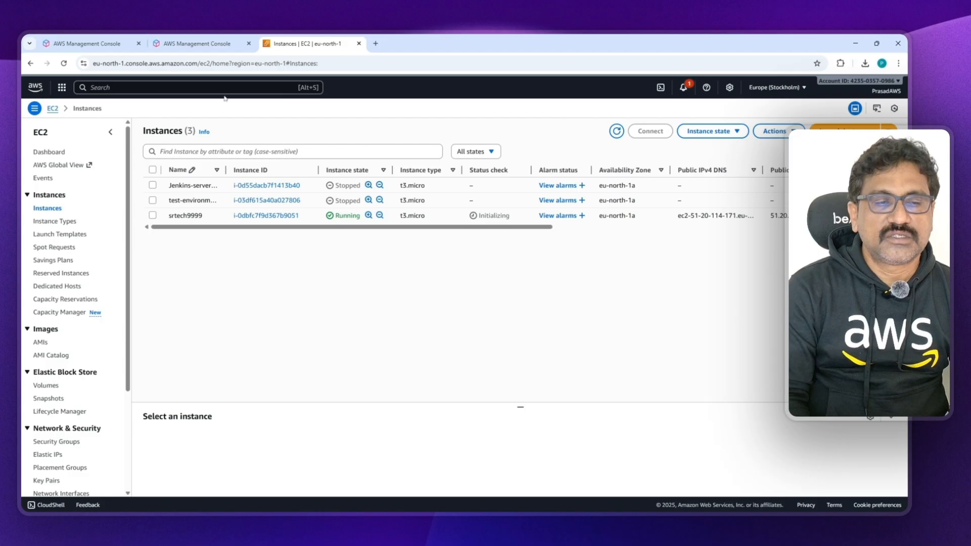
# Refresh and filter to running instances until srtech9999 shows 3/3 status checks passed
pyautogui.click(616, 132)
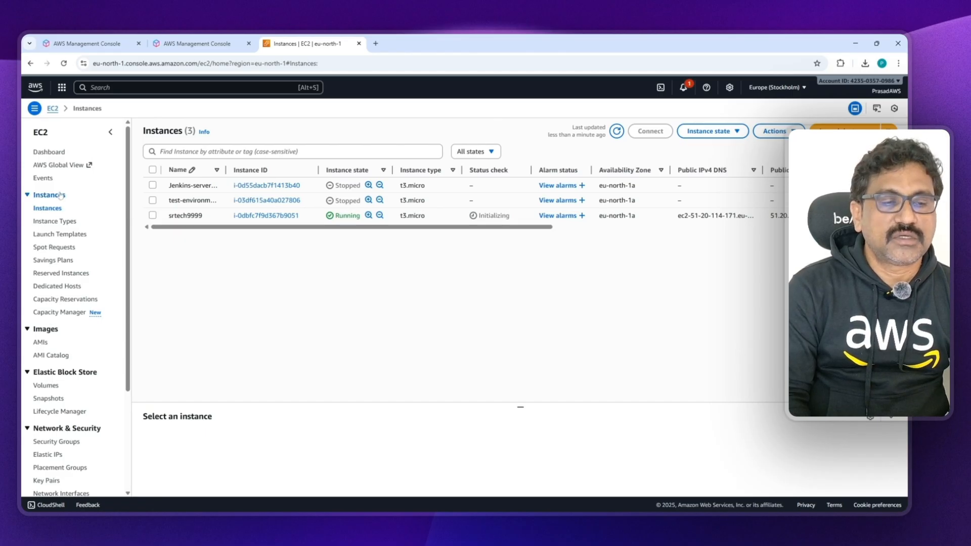
pyautogui.click(51, 153)
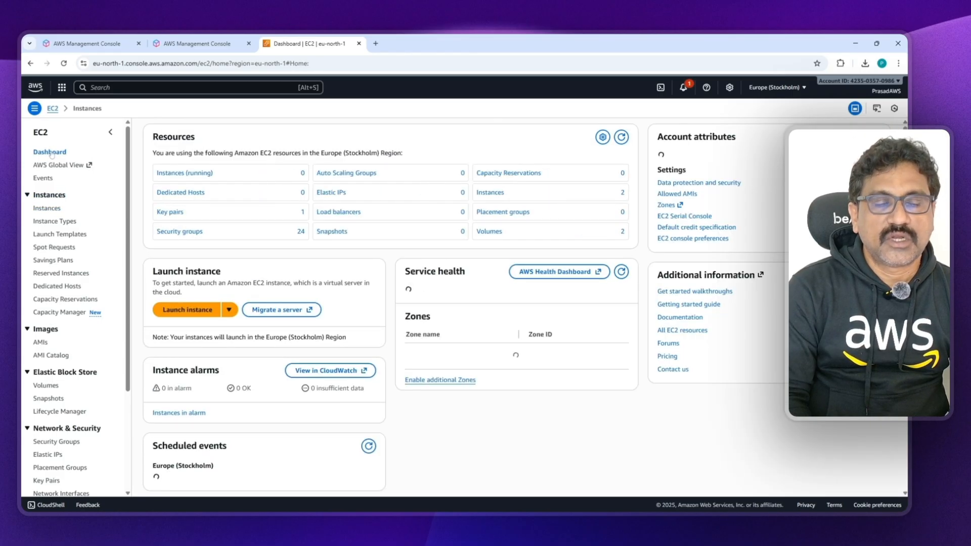
pyautogui.click(177, 173)
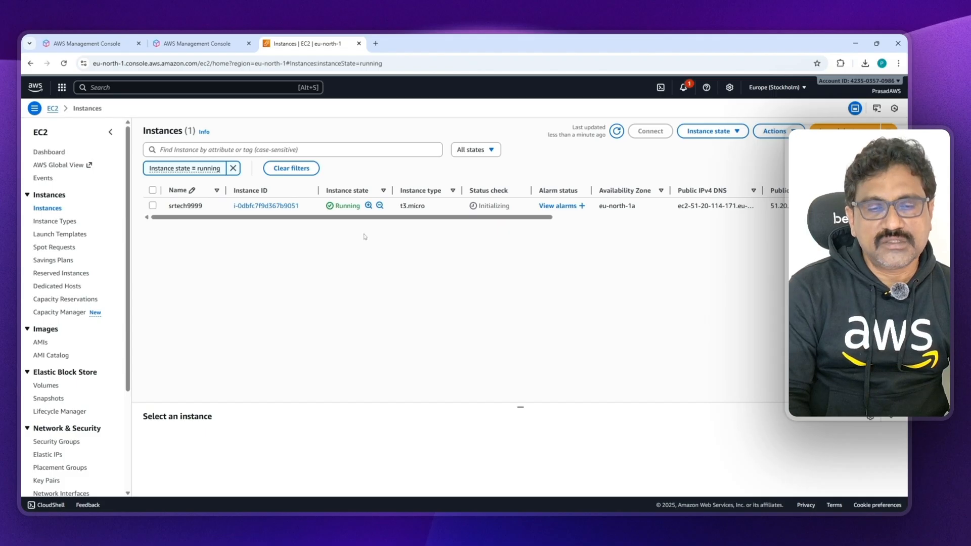
pyautogui.click(48, 152)
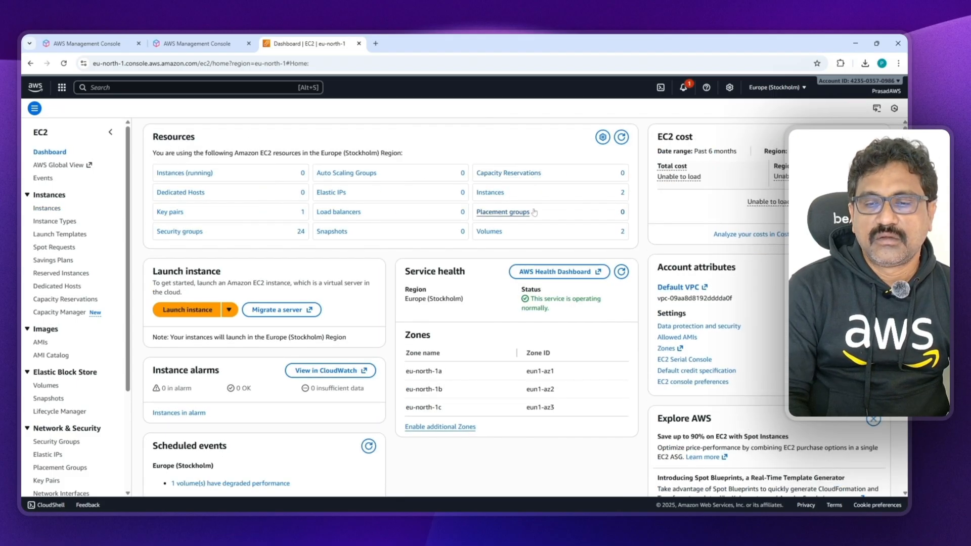
pyautogui.click(493, 194)
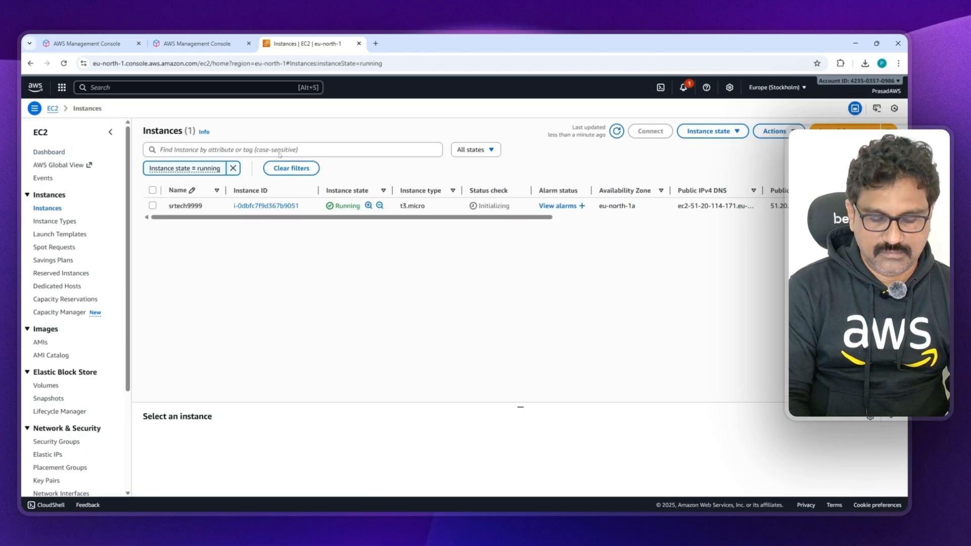
pyautogui.press('super')
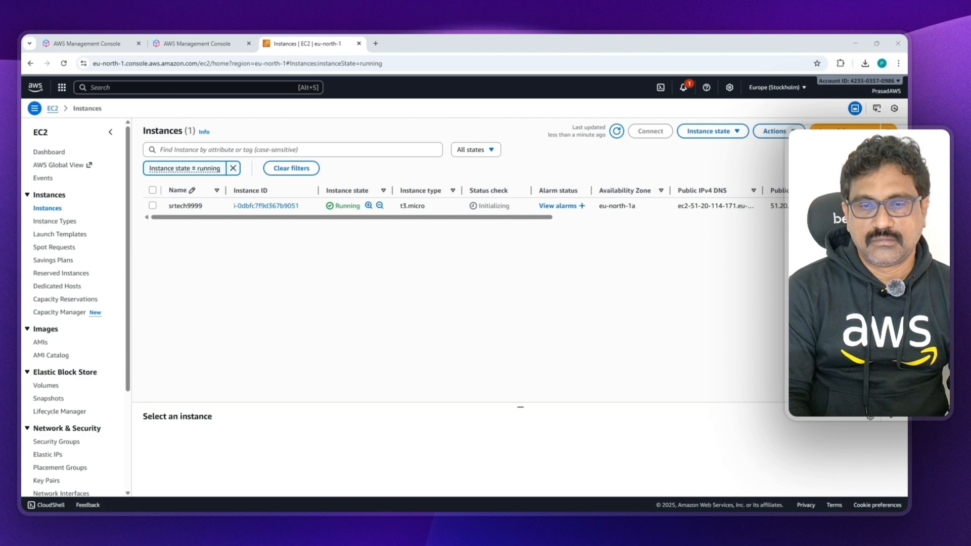
pyautogui.click(292, 149)
pyautogui.click(424, 320)
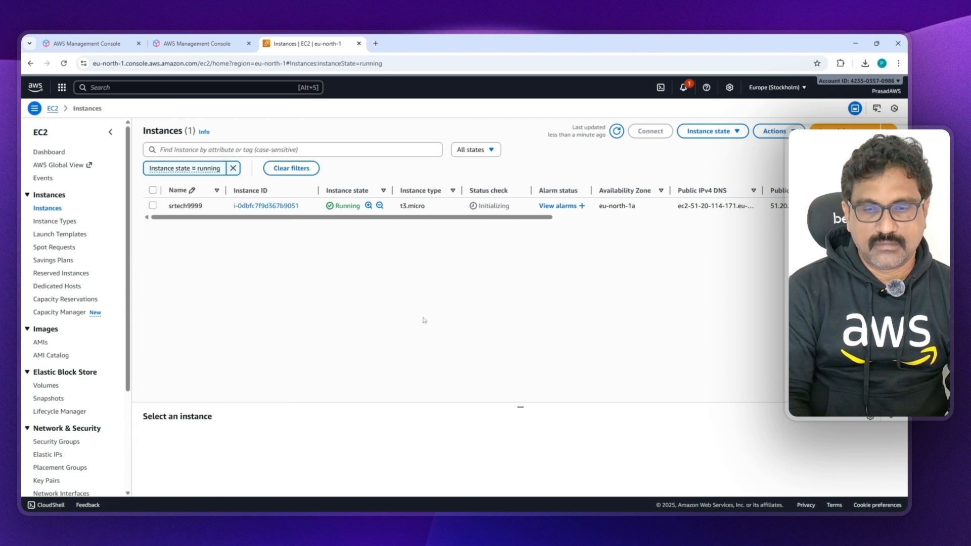
pyautogui.press('super')
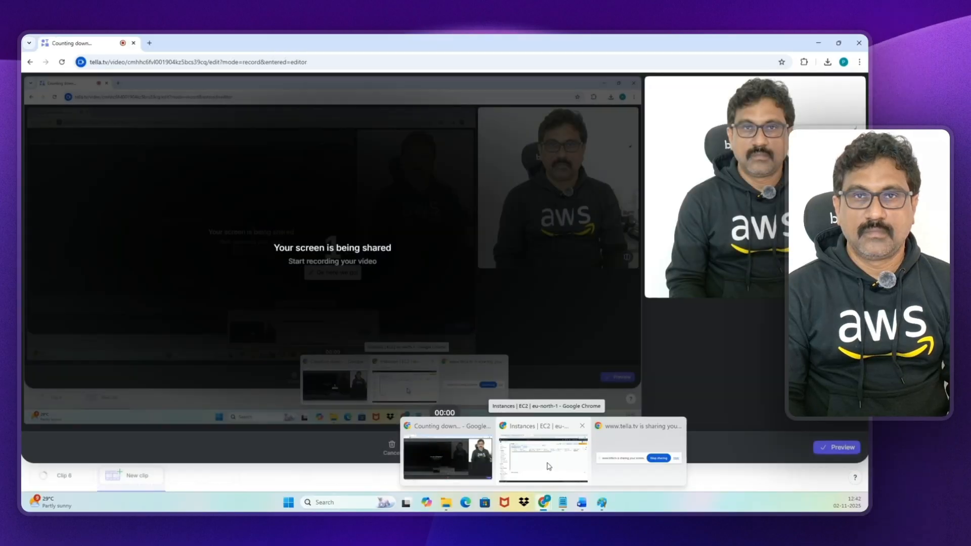
pyautogui.click(546, 461)
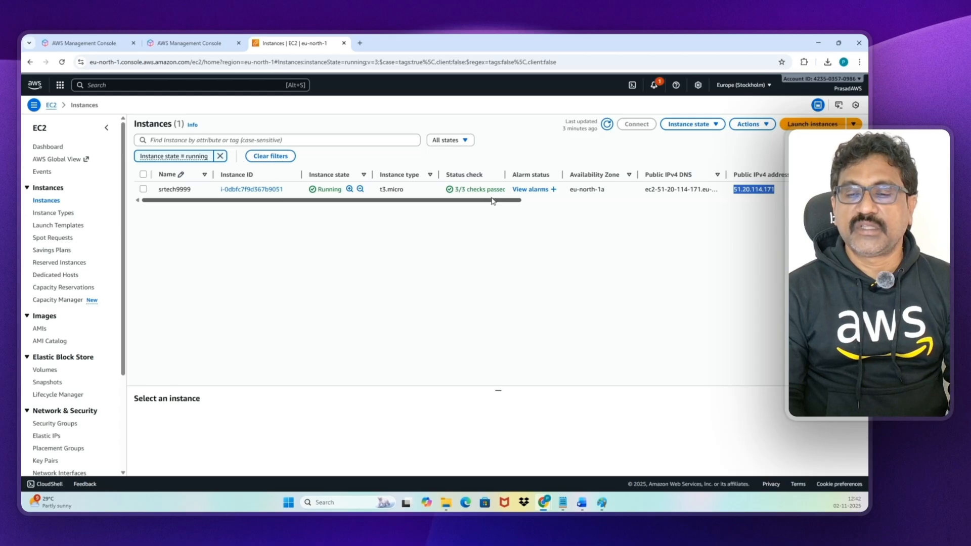
# Select srtech9999 and enlarge its details pane to read public IPv4 51.20.114.171
pyautogui.moveTo(504, 170); pyautogui.dragTo(519, 170)
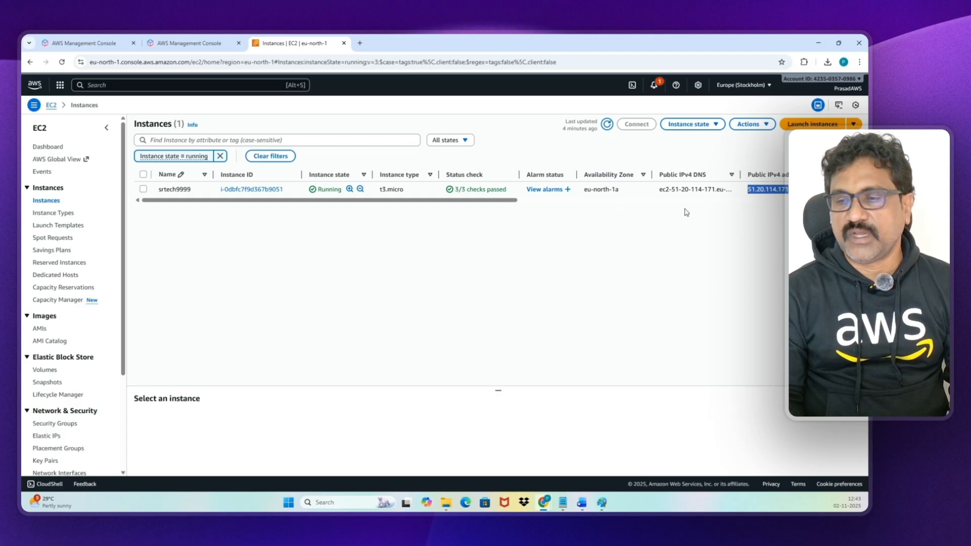
pyautogui.click(730, 254)
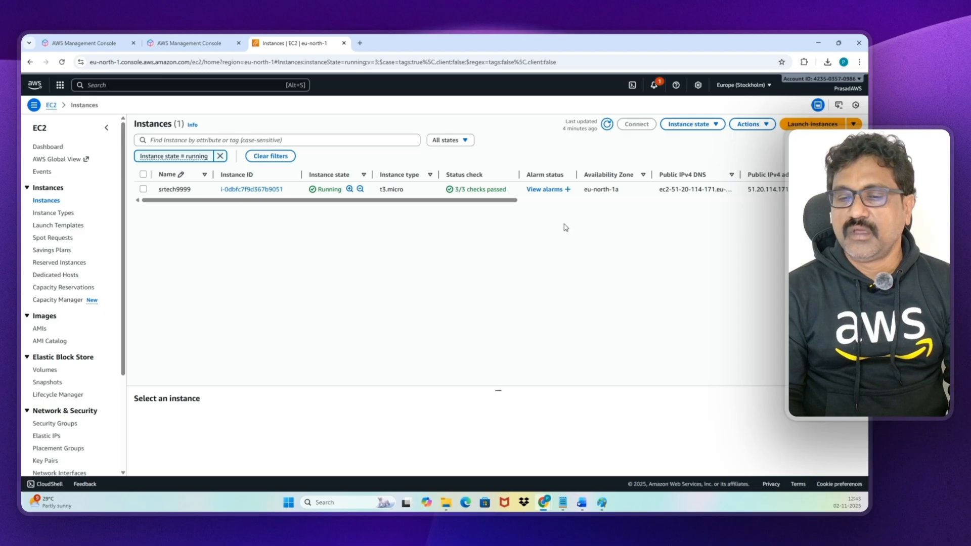
pyautogui.moveTo(503, 203); pyautogui.dragTo(245, 255)
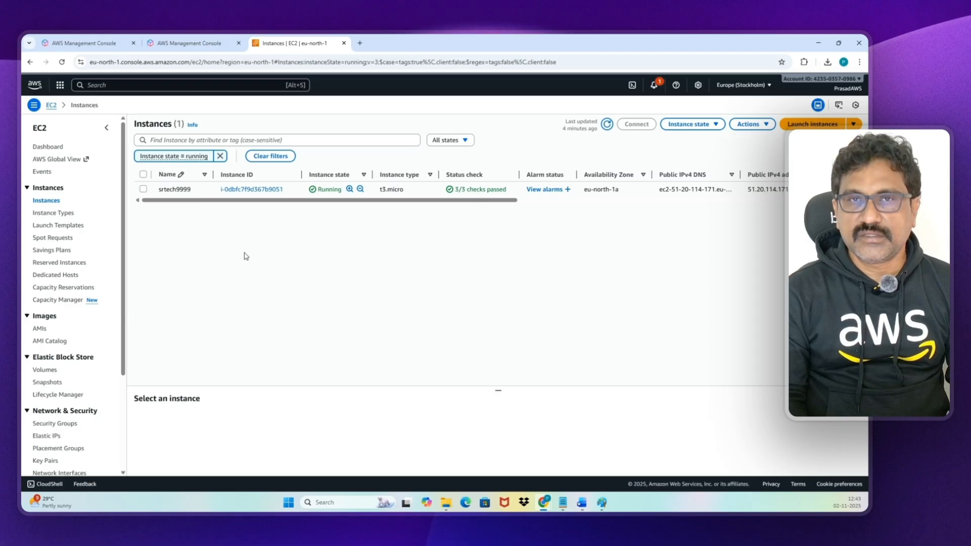
pyautogui.click(166, 193)
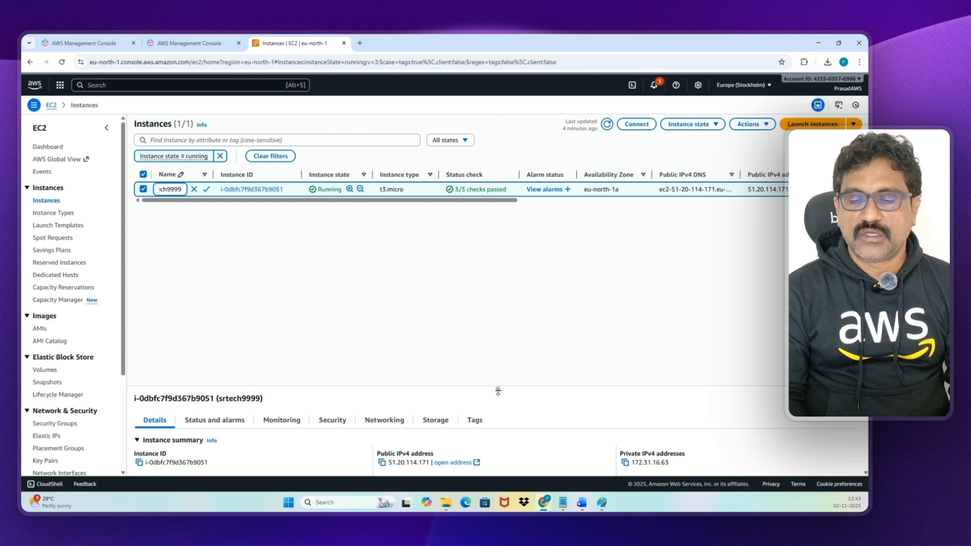
pyautogui.moveTo(496, 387); pyautogui.dragTo(489, 248)
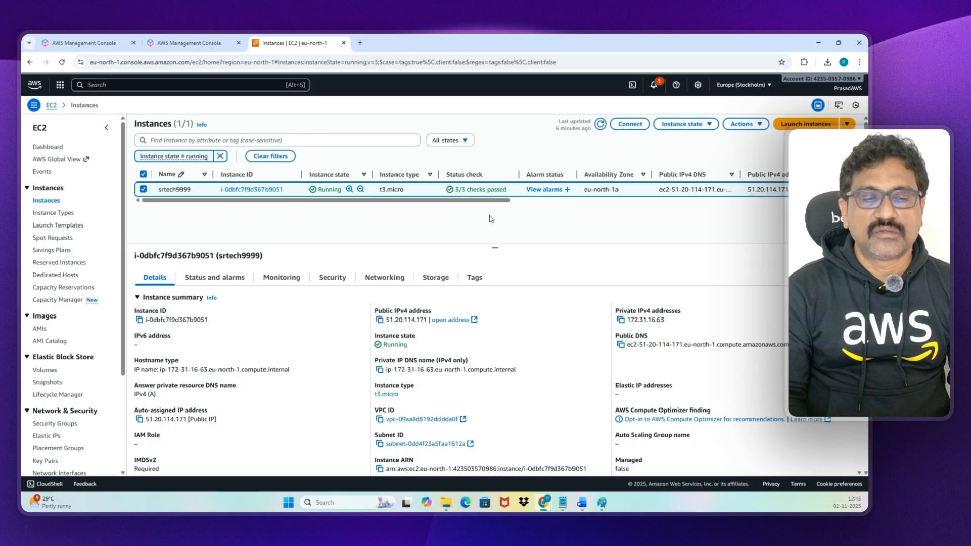
pyautogui.click(143, 190)
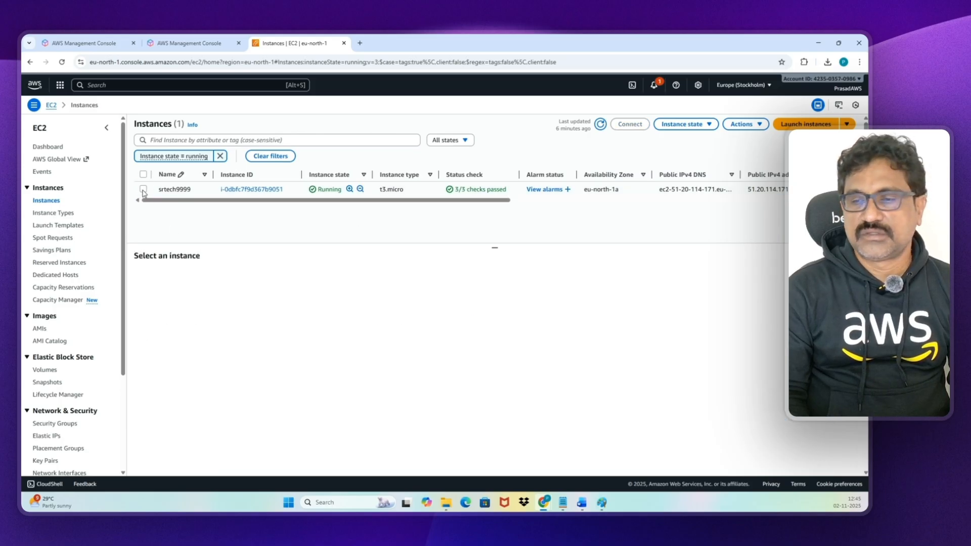
pyautogui.click(143, 189)
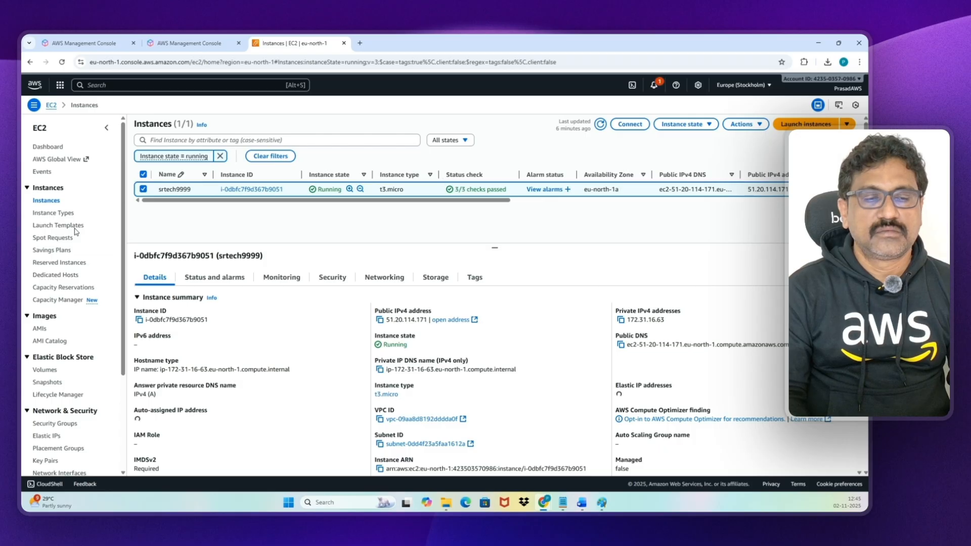
# Connect to srtech9999 through EC2 Instance Connect as the ubuntu user
pyautogui.click(627, 126)
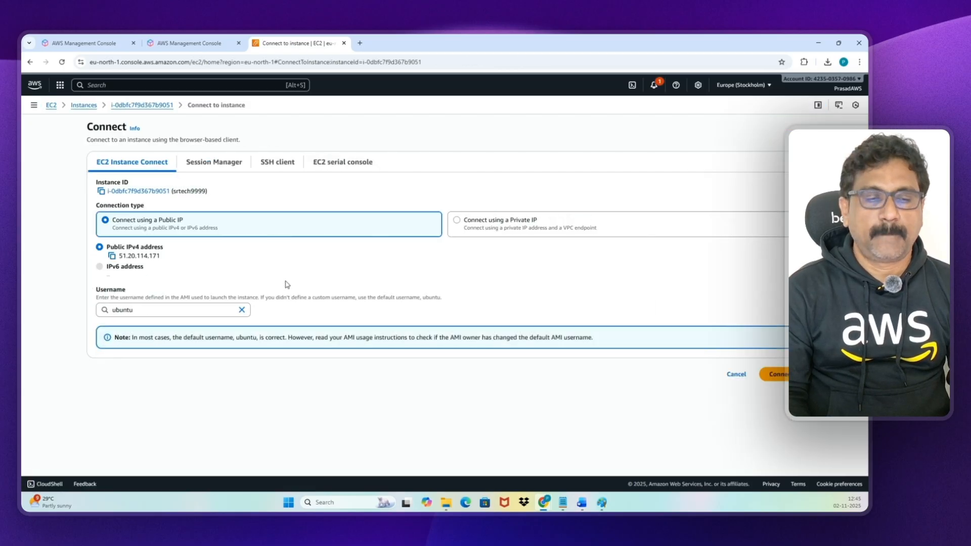
pyautogui.click(785, 377)
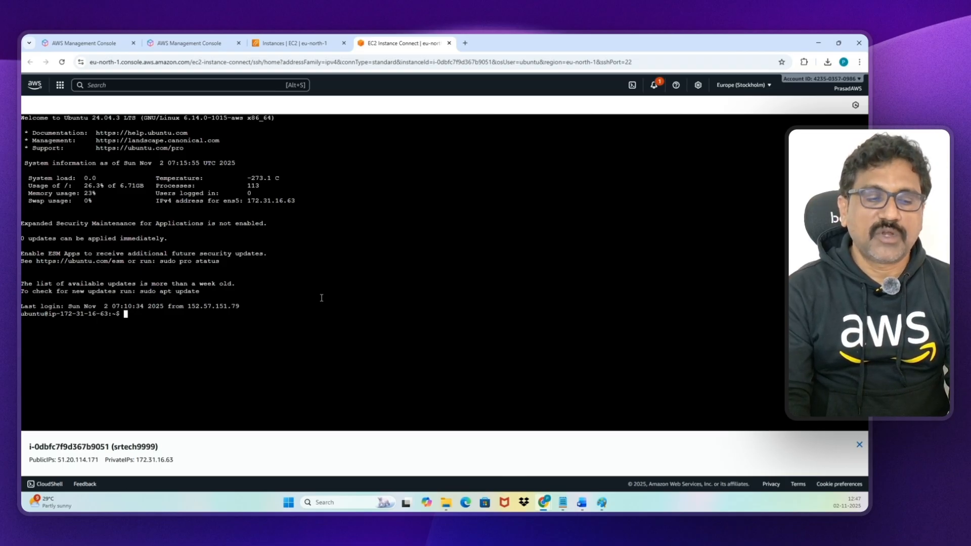
# As root, create an srtech directory in root's home and list its contents
pyautogui.write('sudo ')
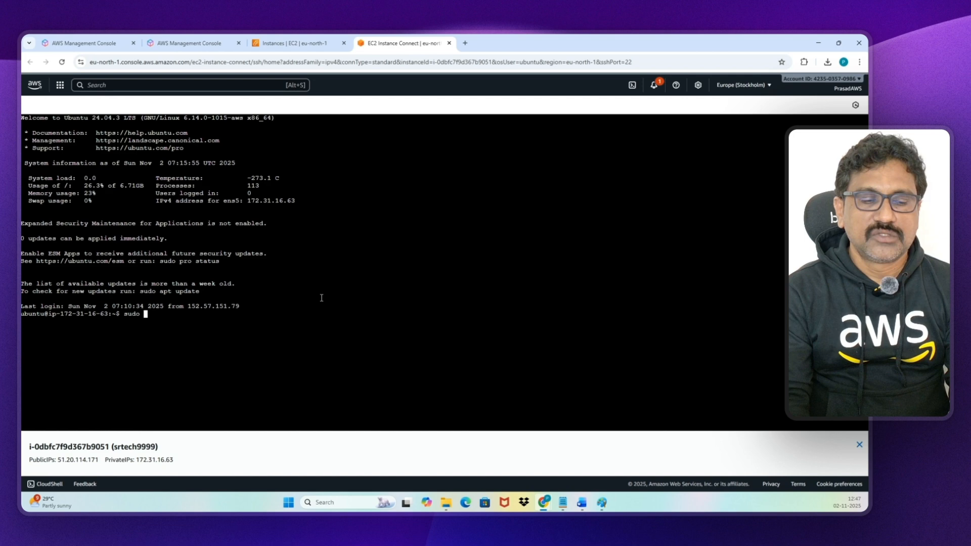
pyautogui.write('su')
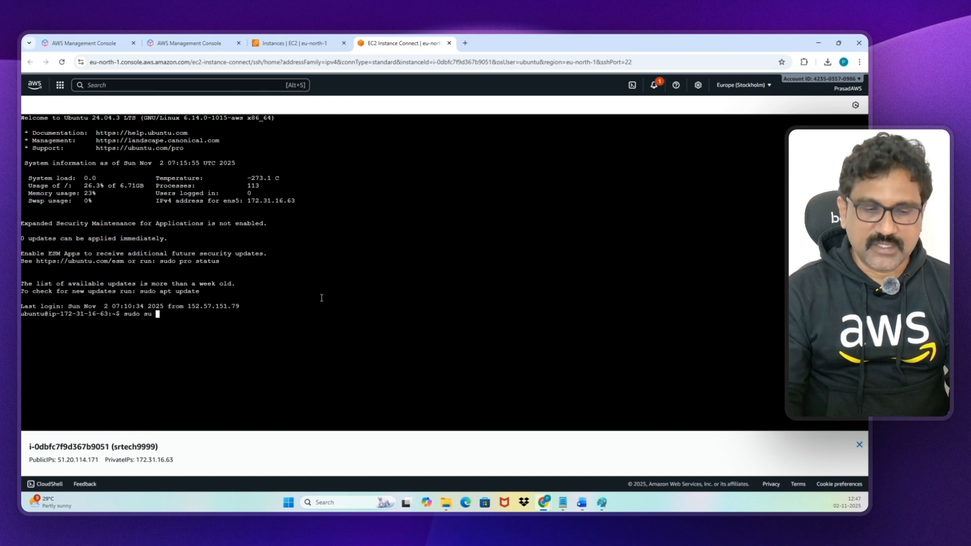
pyautogui.press('Return')
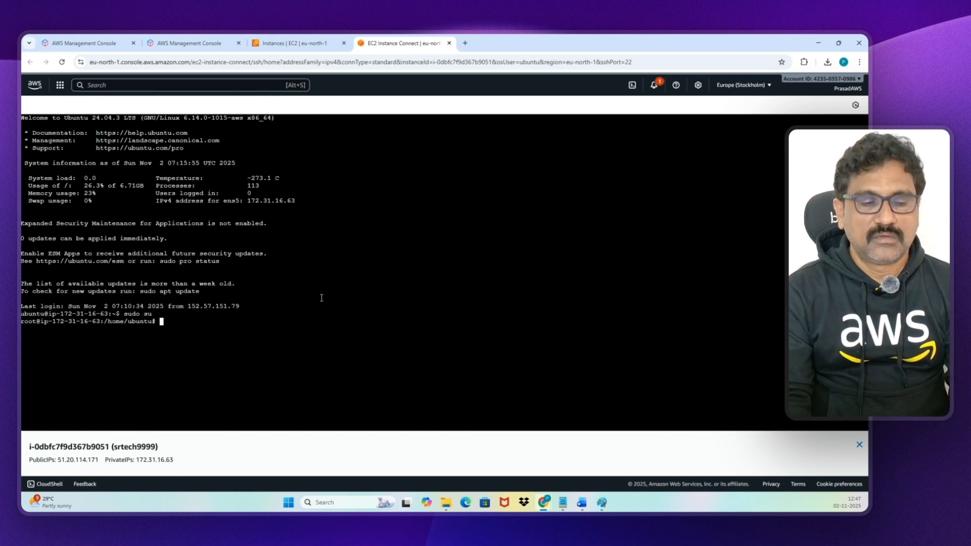
pyautogui.write('cd')
pyautogui.press('Return')
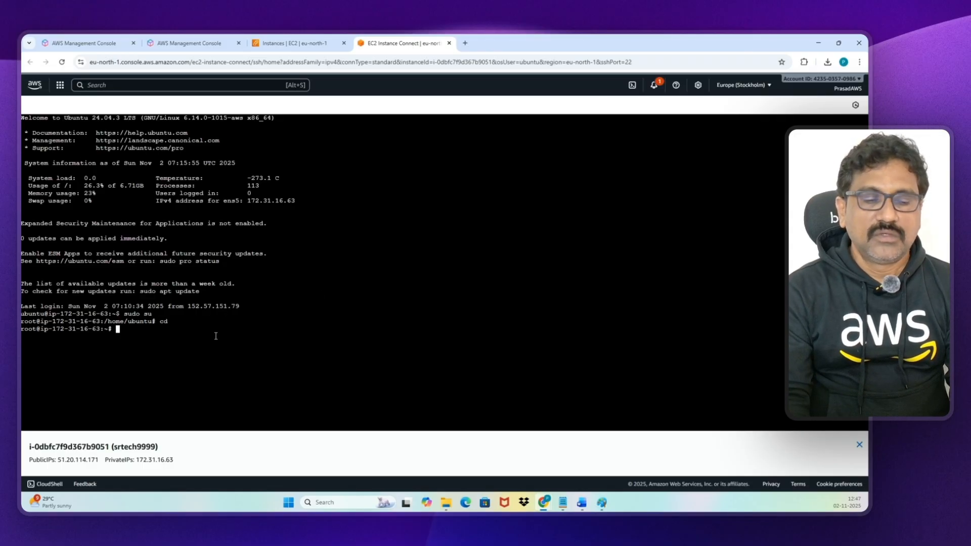
pyautogui.write('mkdir')
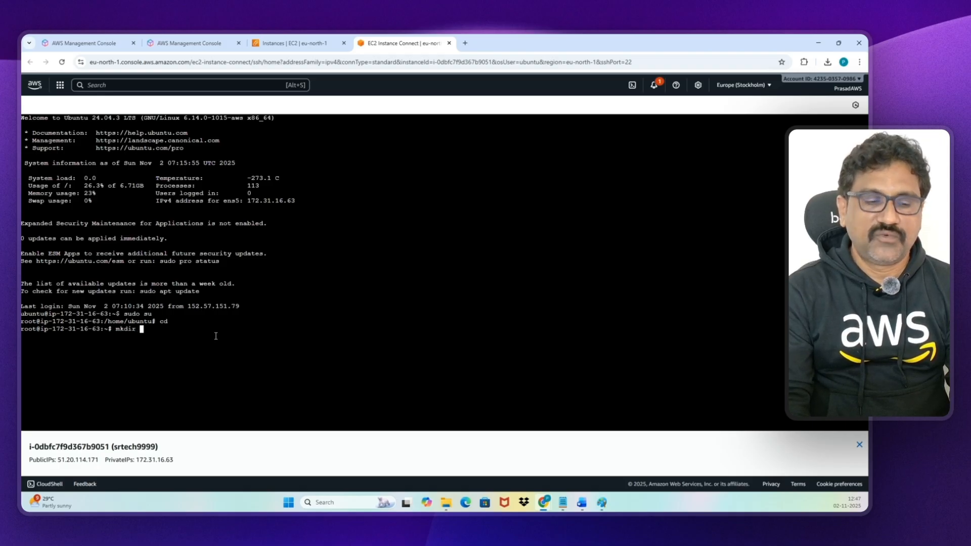
pyautogui.write(' srtech')
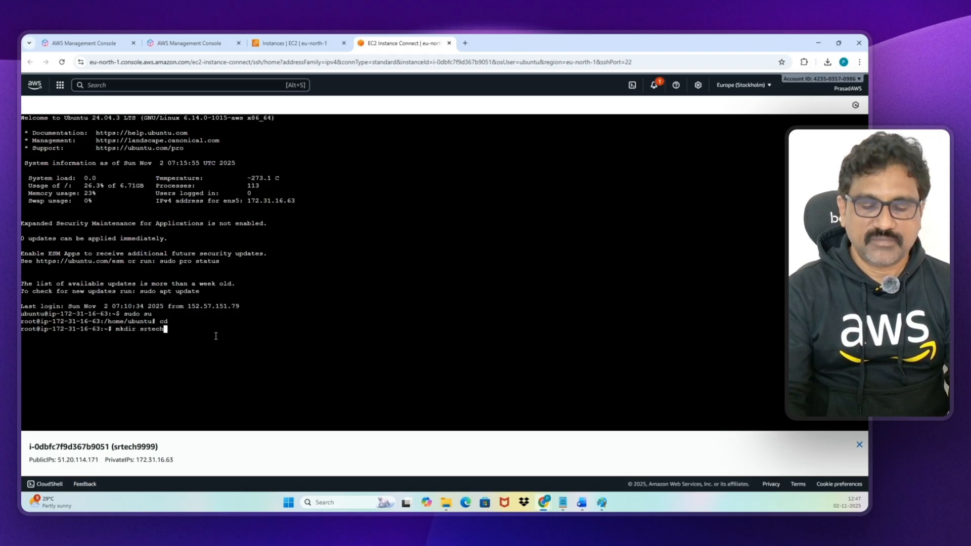
pyautogui.press('Return')
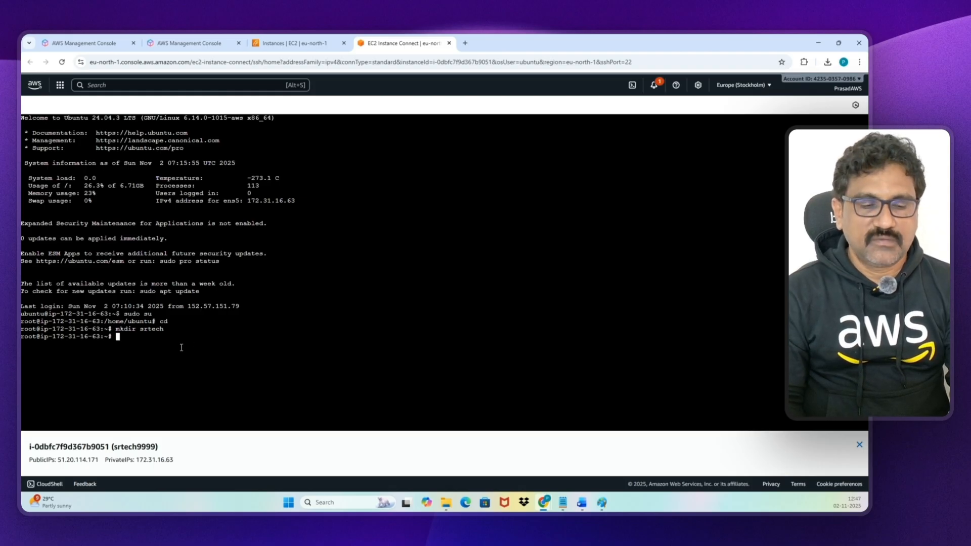
pyautogui.write('ls')
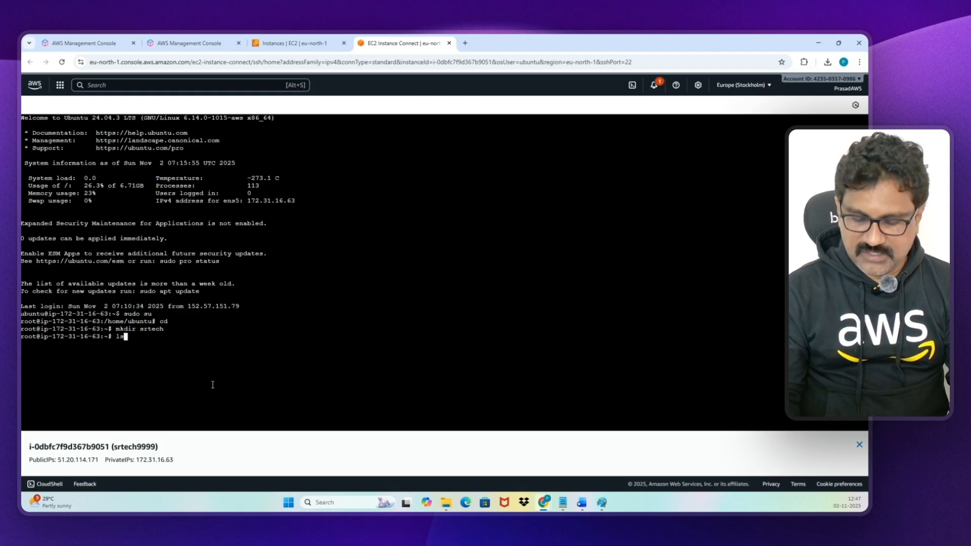
pyautogui.press('Return')
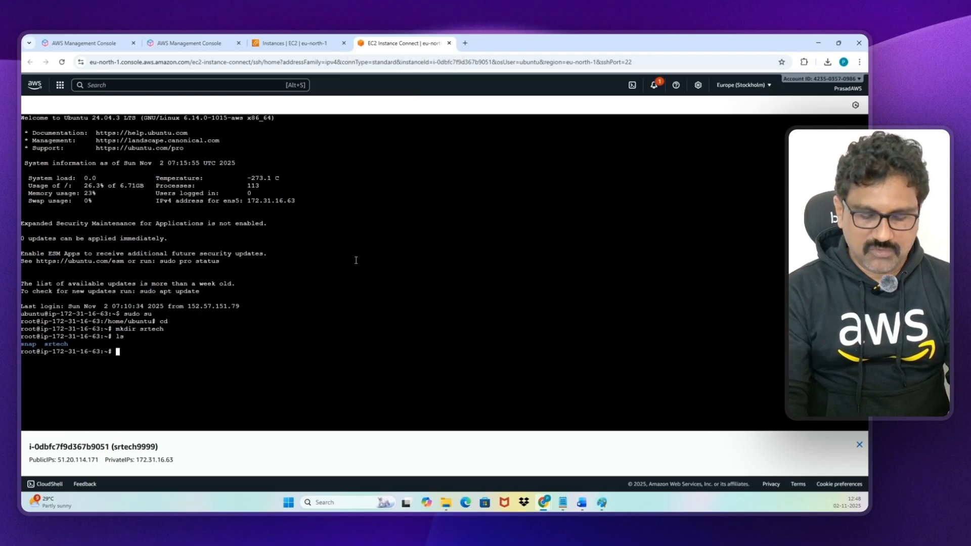
# Leave the root shell and become root again with sudo su
pyautogui.write('exit')
pyautogui.press('Return')
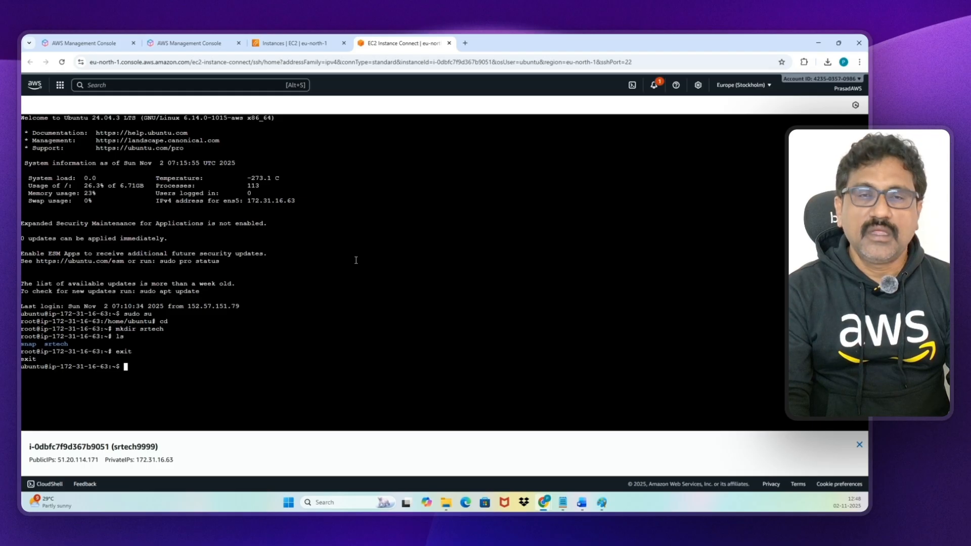
pyautogui.write('sudo su ')
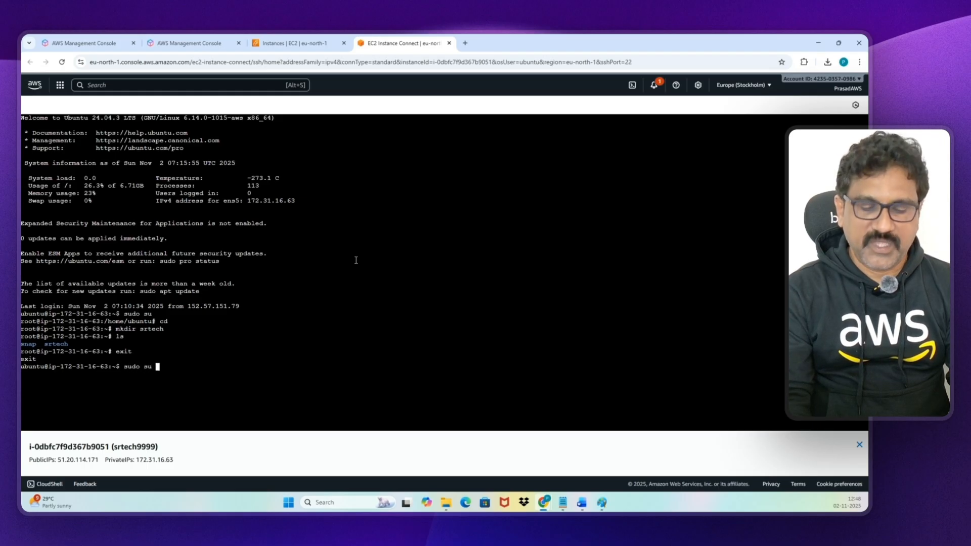
pyautogui.write('- ')
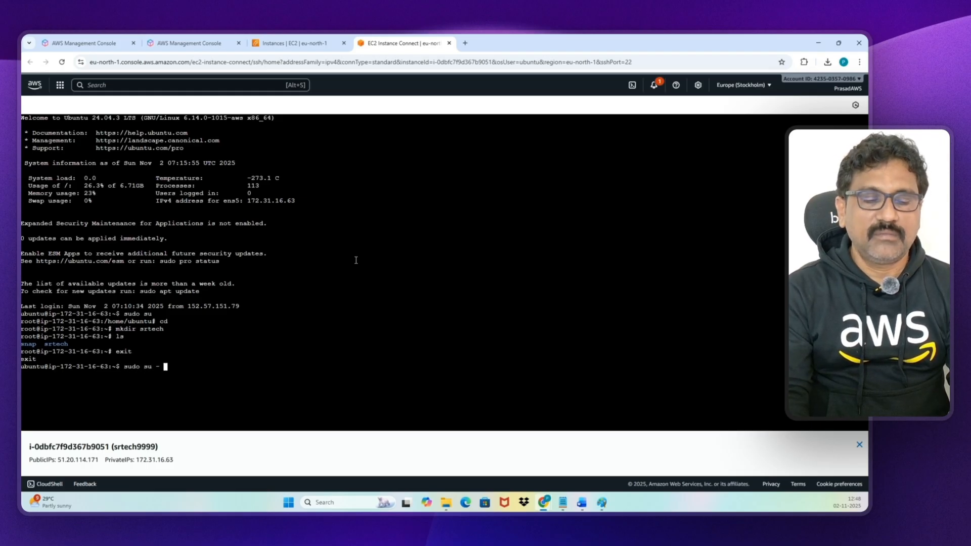
pyautogui.write('prasad')
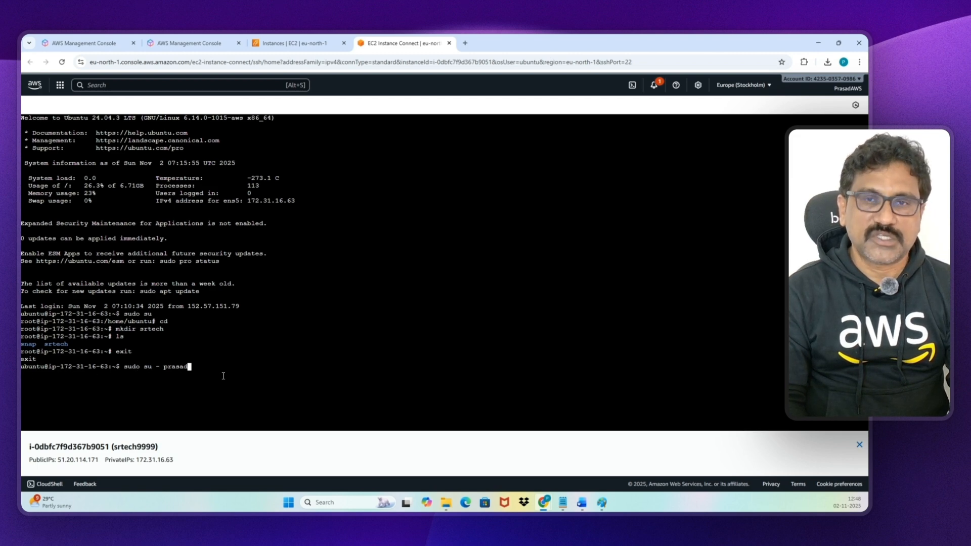
pyautogui.press('BackSpace')
pyautogui.press('BackSpace')
pyautogui.press('BackSpace')
pyautogui.press('BackSpace')
pyautogui.press('BackSpace')
pyautogui.press('BackSpace')
pyautogui.press('BackSpace')
pyautogui.press('BackSpace')
pyautogui.press('BackSpace')
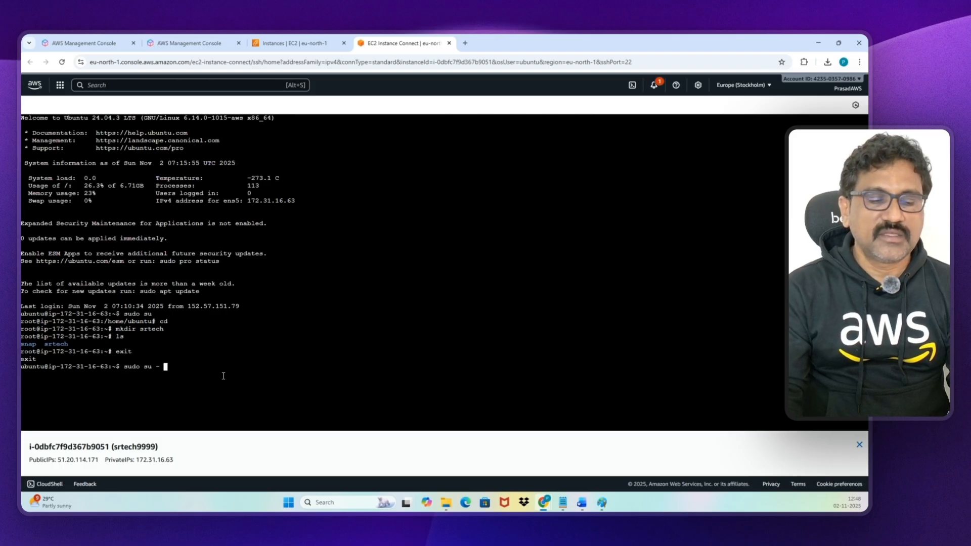
pyautogui.press('Return')
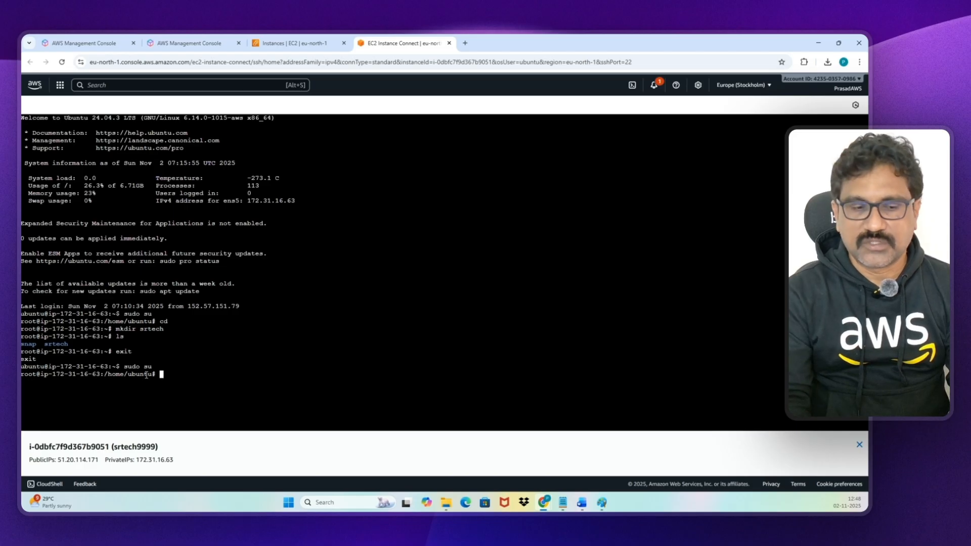
# Exit the root shell, then log out of the ubuntu session
pyautogui.write('exit')
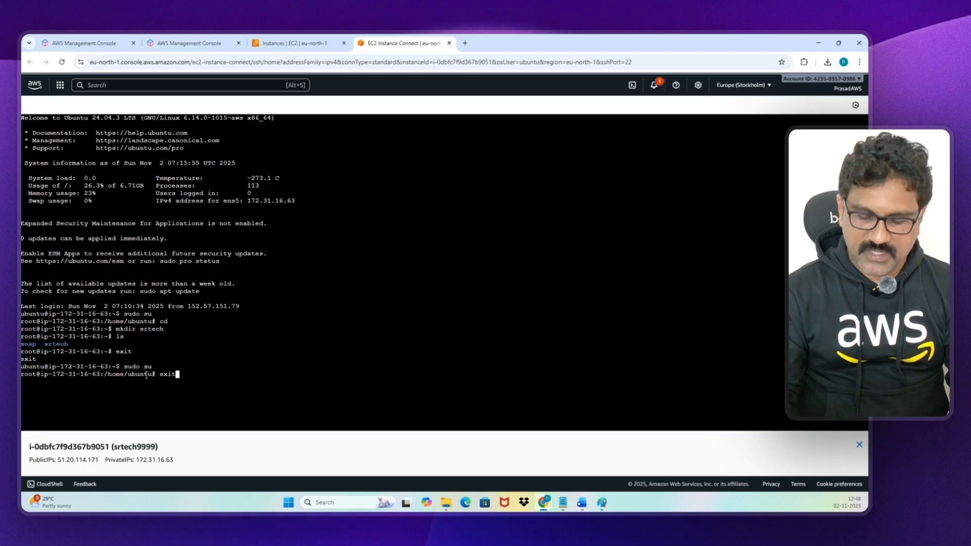
pyautogui.press('Return')
pyautogui.write('exit')
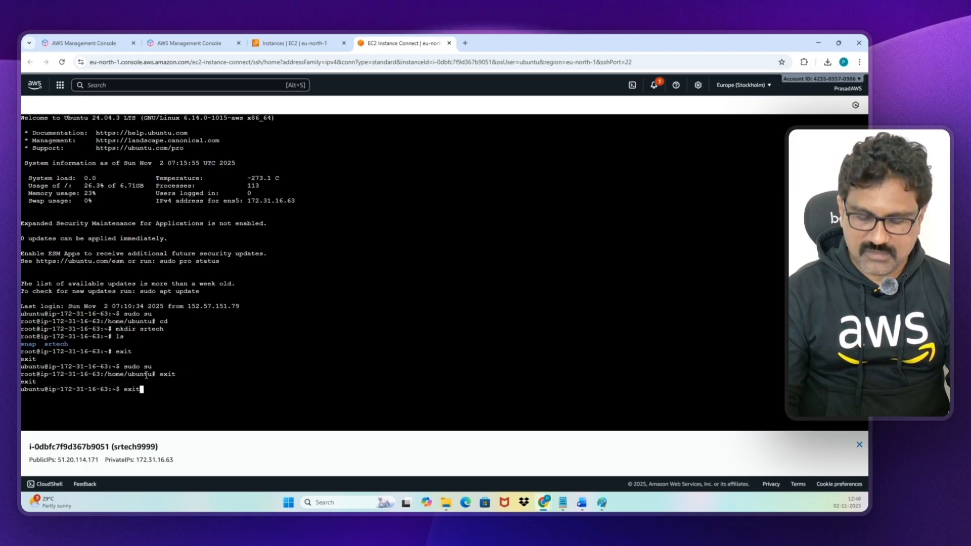
pyautogui.press('Return')
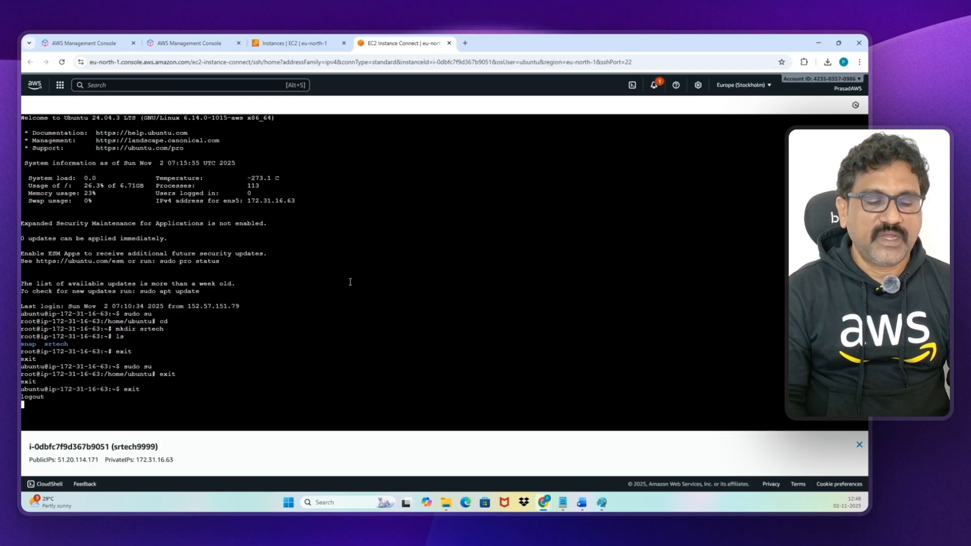
# Search Google in a new tab for 'putty download for windows'
pyautogui.click(295, 45)
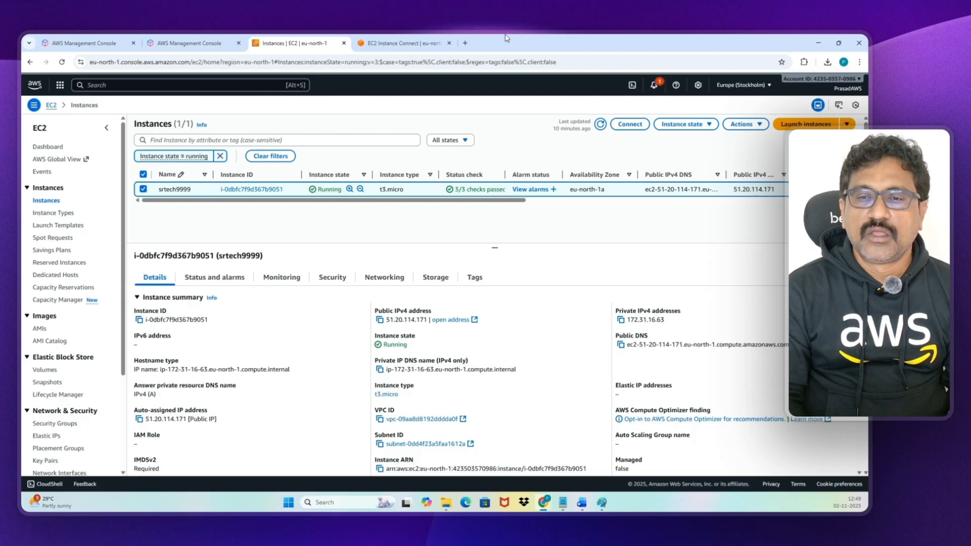
pyautogui.click(464, 44)
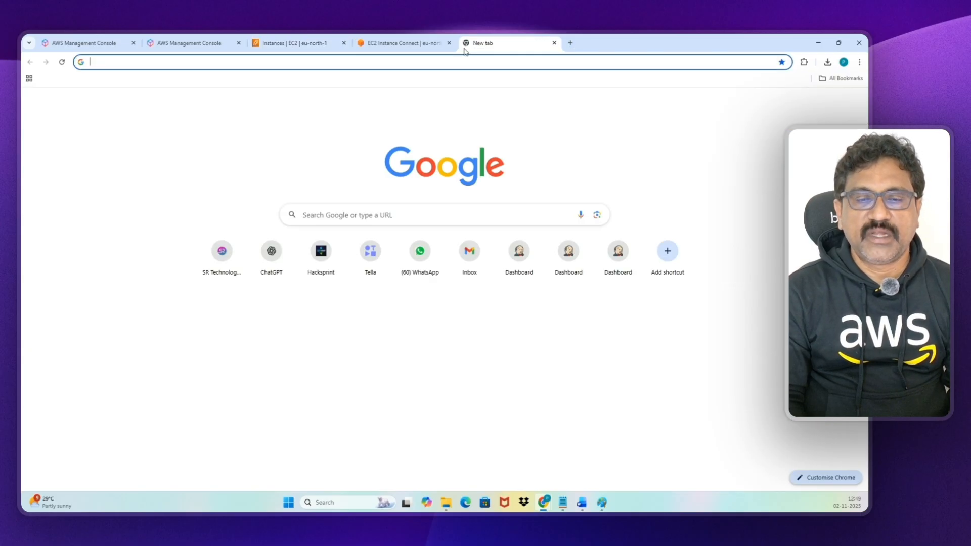
pyautogui.click(361, 215)
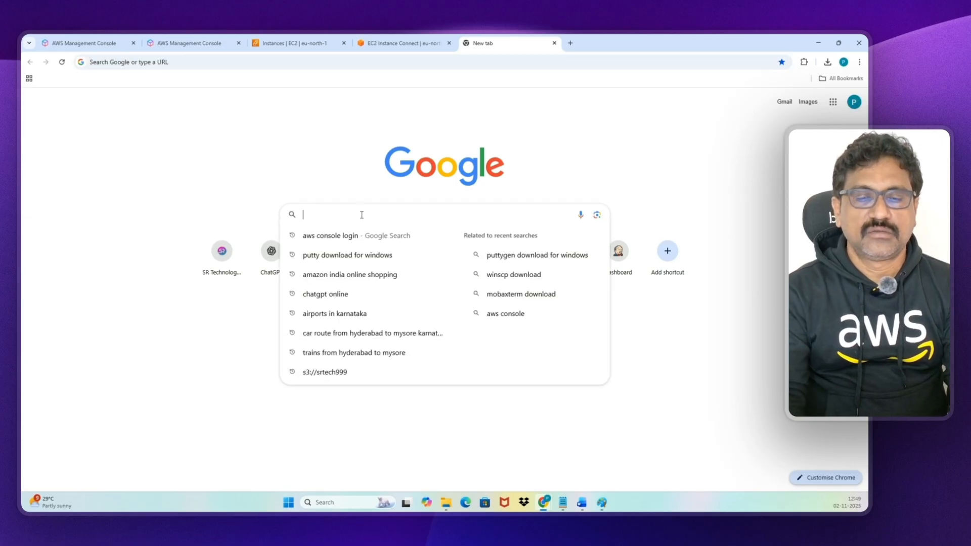
pyautogui.write('putt')
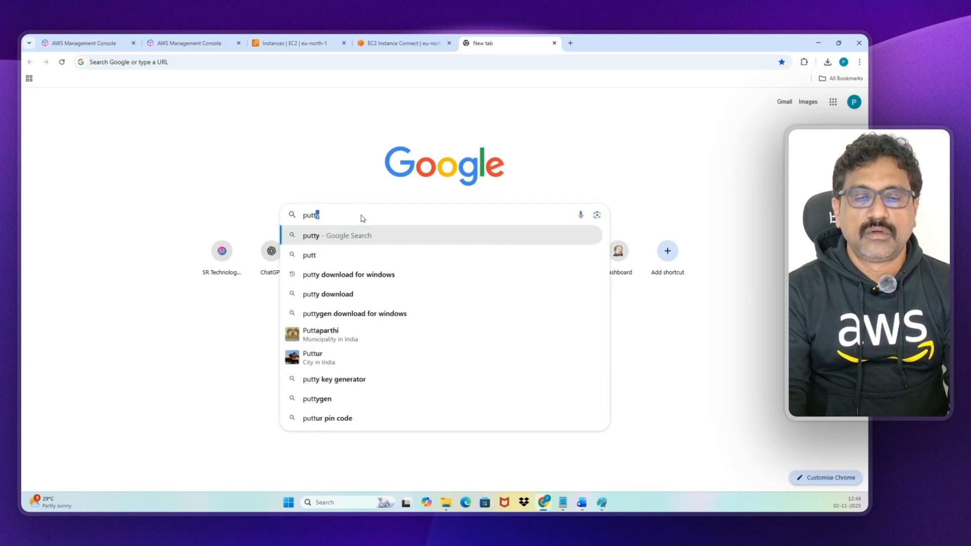
pyautogui.write('y downl')
pyautogui.press('BackSpace')
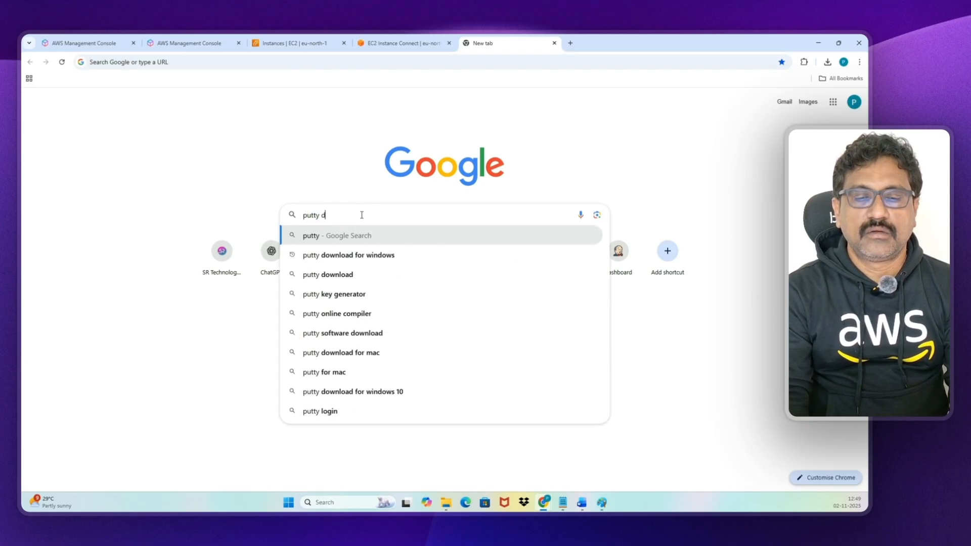
pyautogui.write('d')
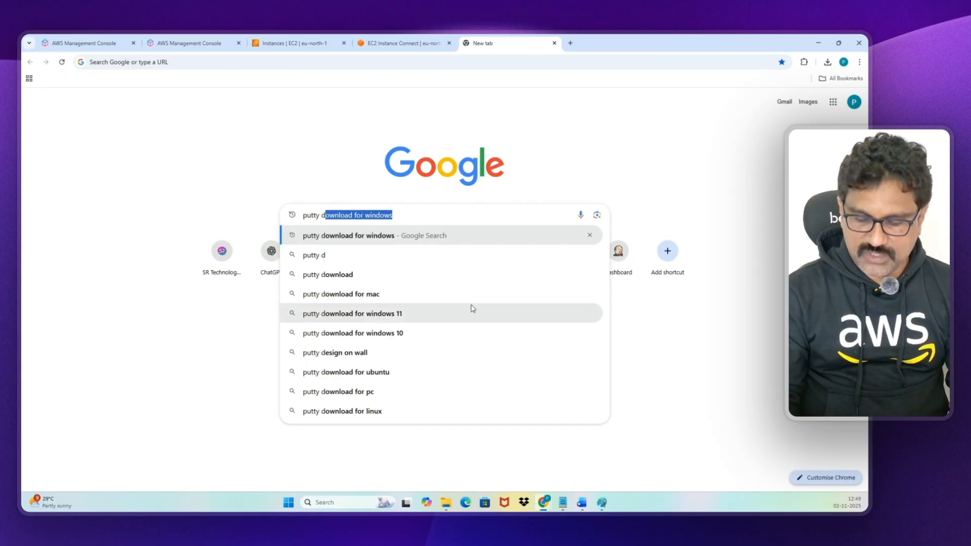
pyautogui.press('Return')
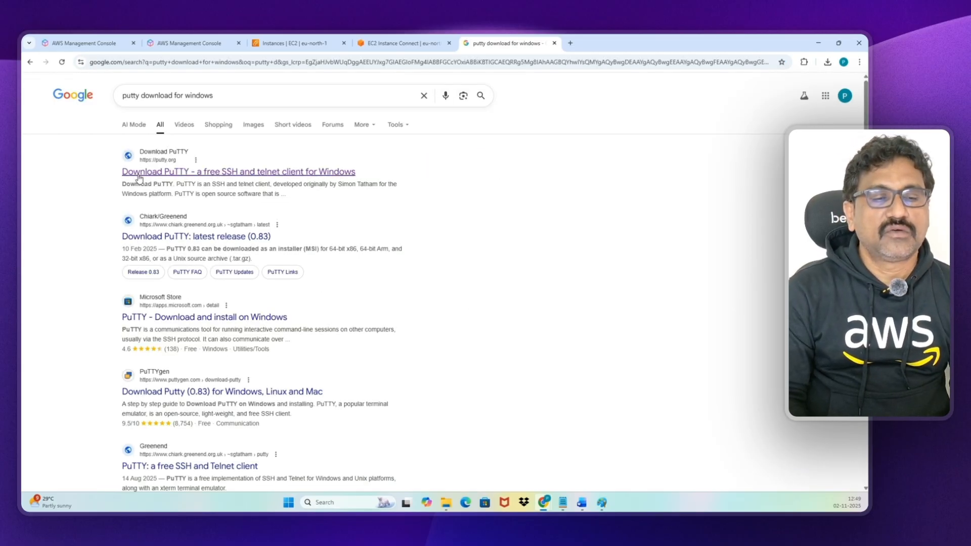
# Download the 64-bit x86 putty.exe from putty.org's latest release page
pyautogui.click(139, 175)
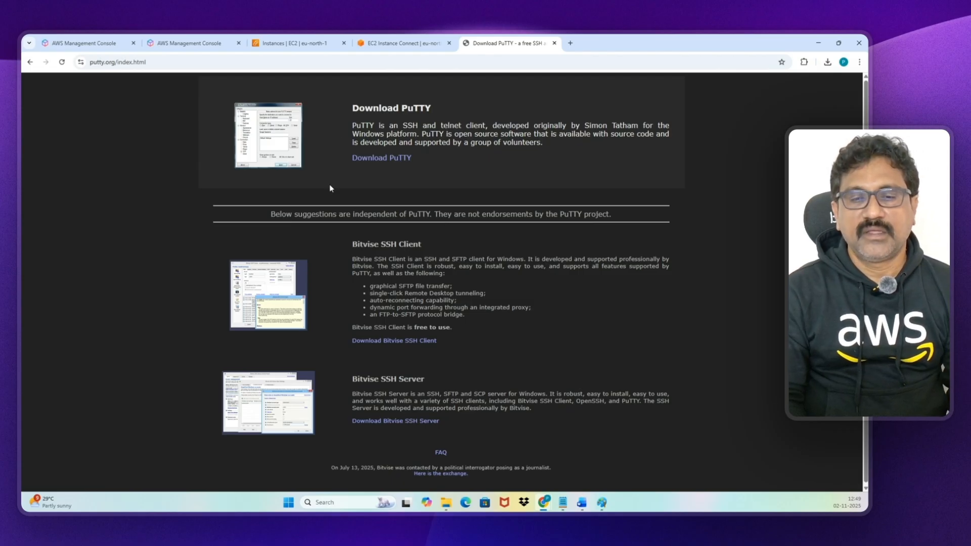
pyautogui.click(372, 161)
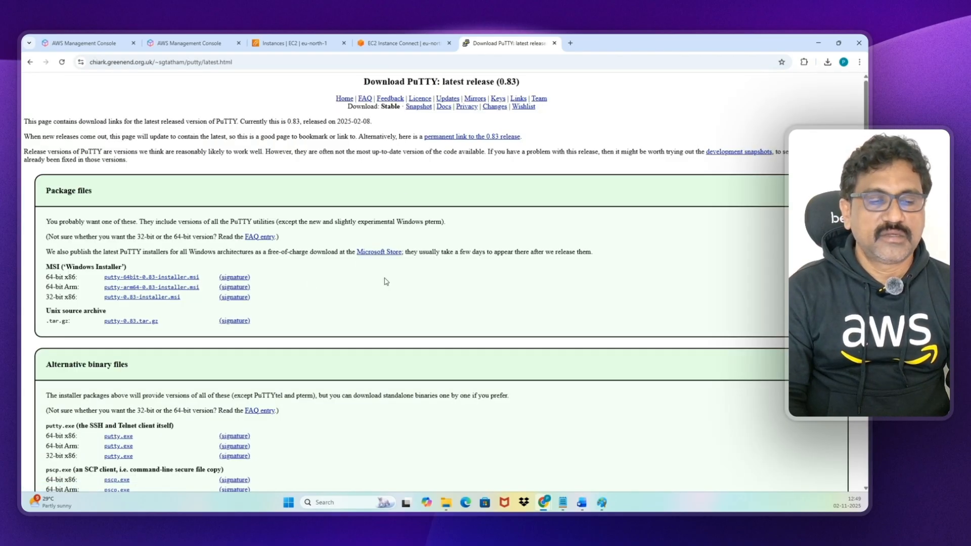
pyautogui.scroll(-1, 397, 380)
pyautogui.scroll(-1, 396, 380)
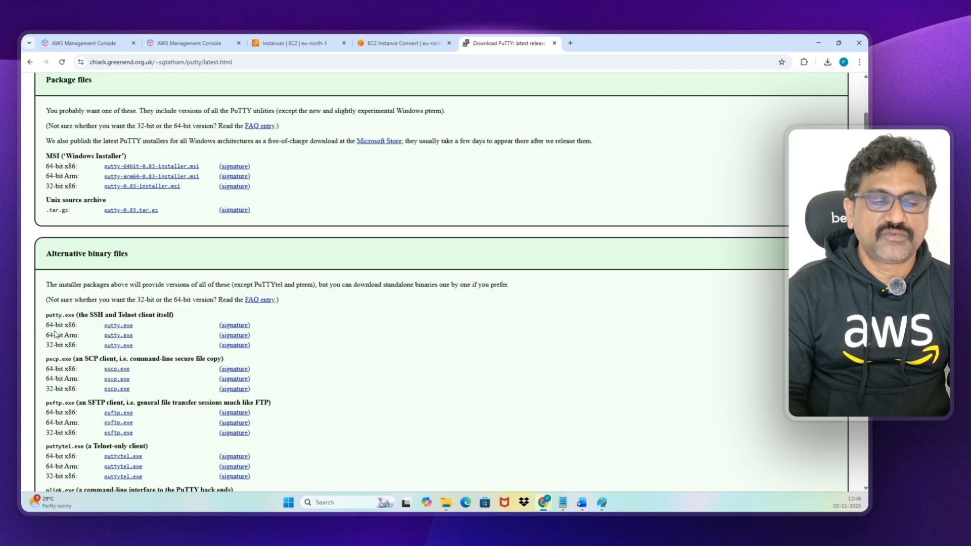
pyautogui.click(125, 328)
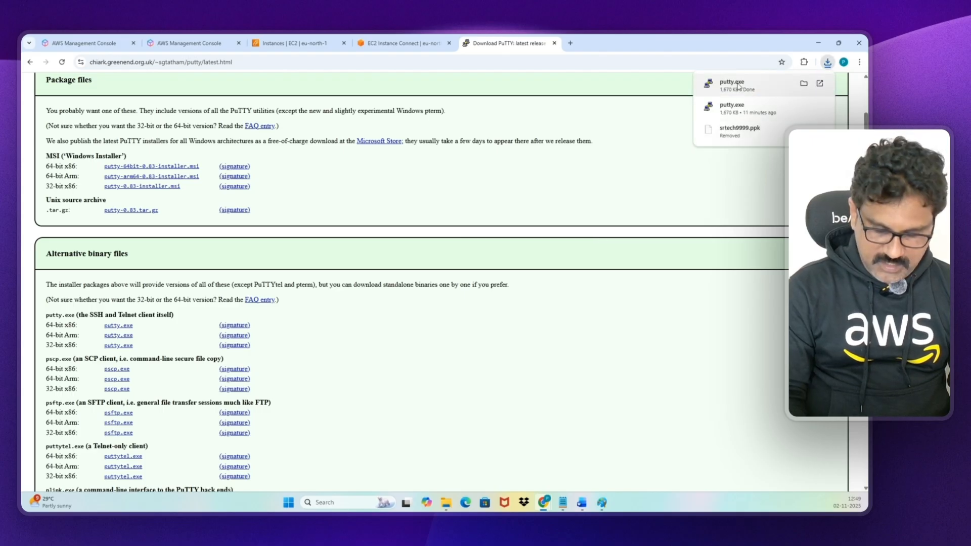
# Show the downloaded putty.exe in its folder and minimize Chrome
pyautogui.rightClick(738, 85)
pyautogui.click(780, 130)
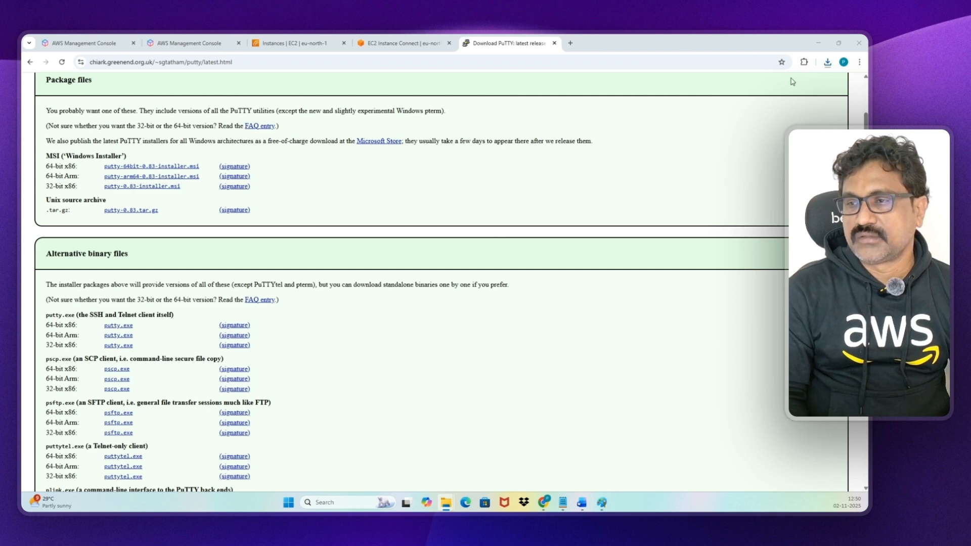
pyautogui.click(815, 45)
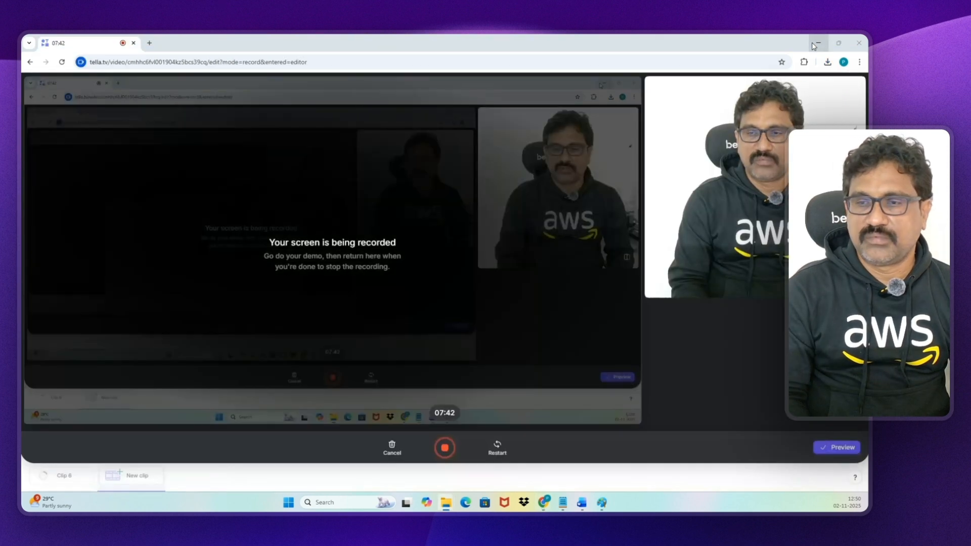
# Launch PuTTY from the desktop and centre its Configuration window
pyautogui.click(817, 45)
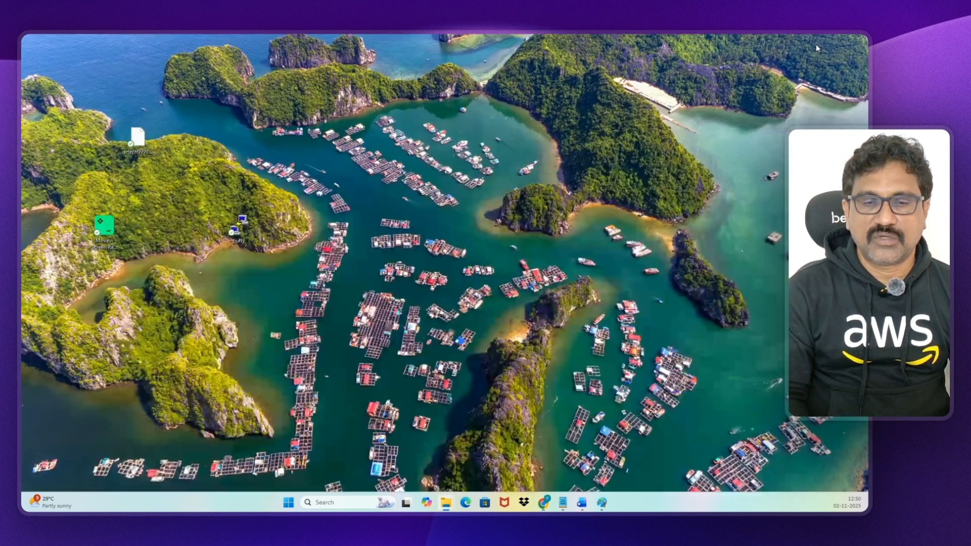
pyautogui.doubleClick(240, 229)
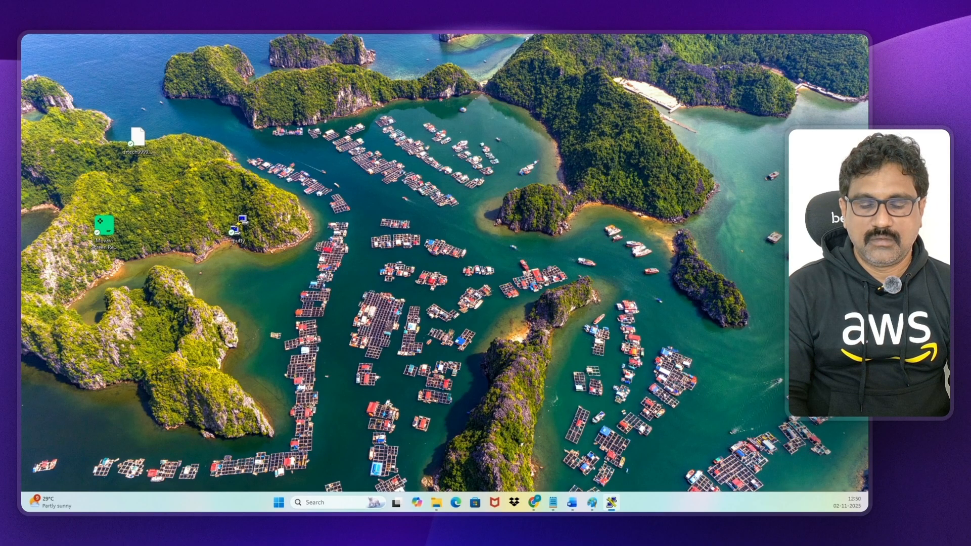
pyautogui.moveTo(21, 94); pyautogui.dragTo(458, 185)
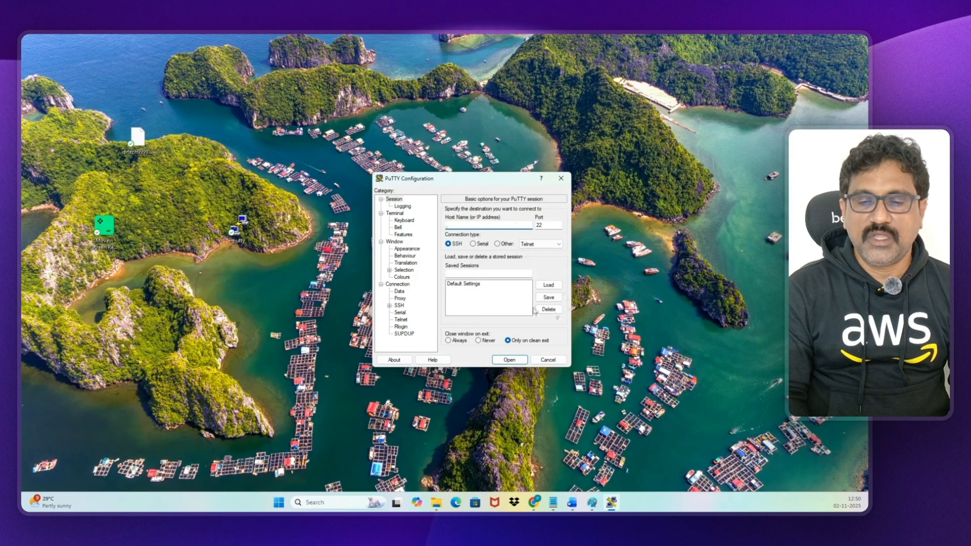
# Bring Chrome back and return to the EC2 Instance Connect terminal tab
pyautogui.moveTo(609, 501)
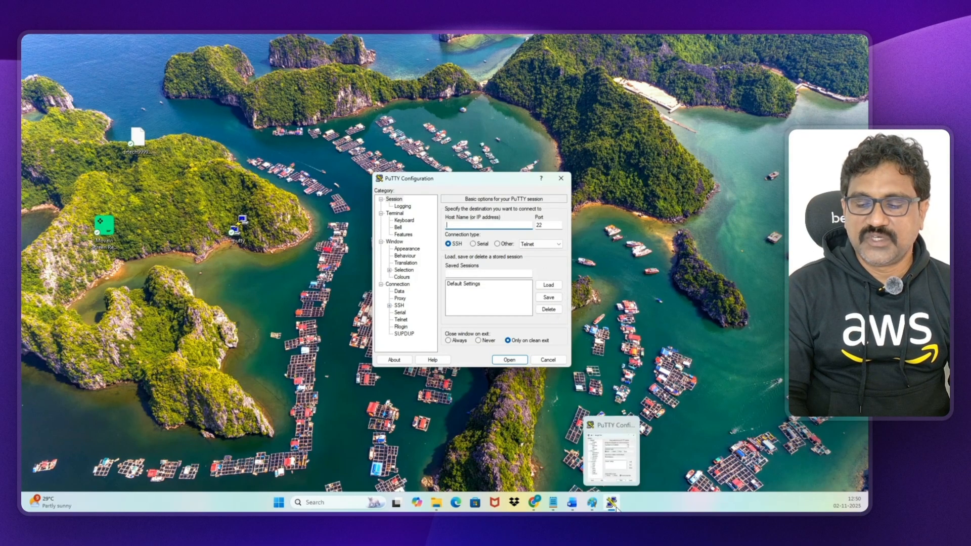
pyautogui.moveTo(536, 508)
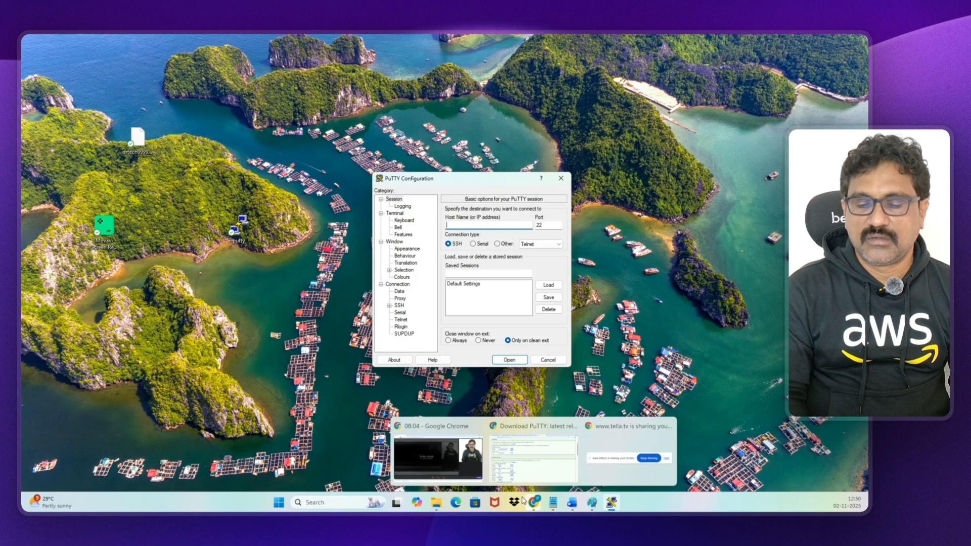
pyautogui.click(442, 454)
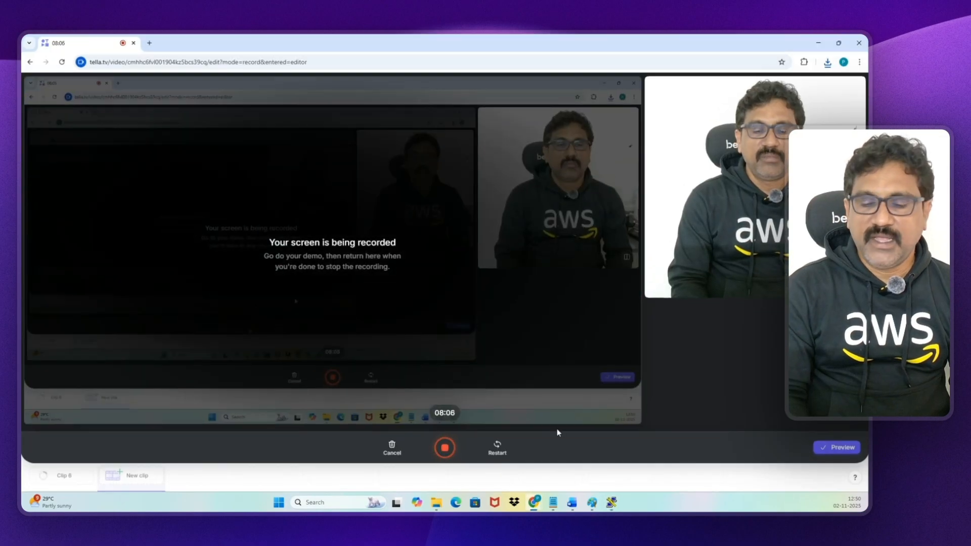
pyautogui.moveTo(532, 506)
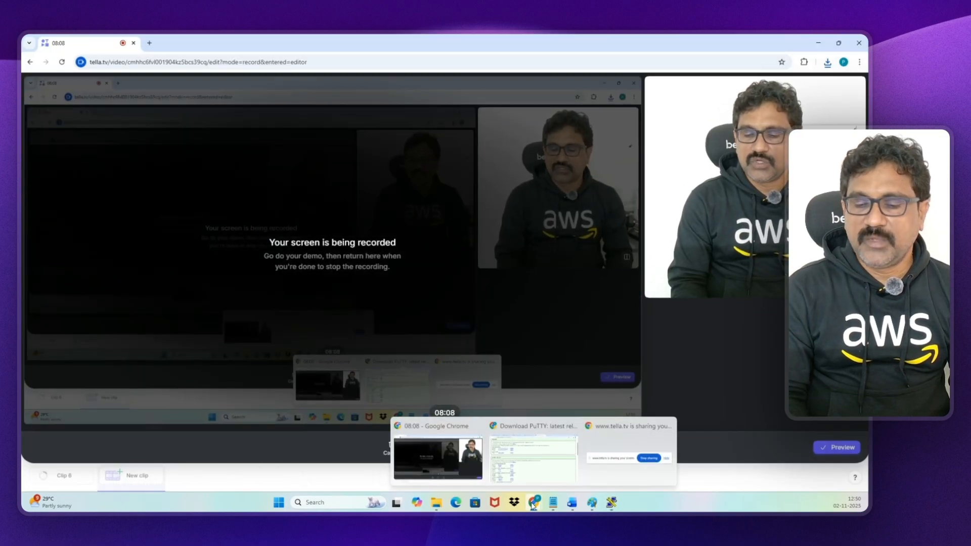
pyautogui.click(532, 466)
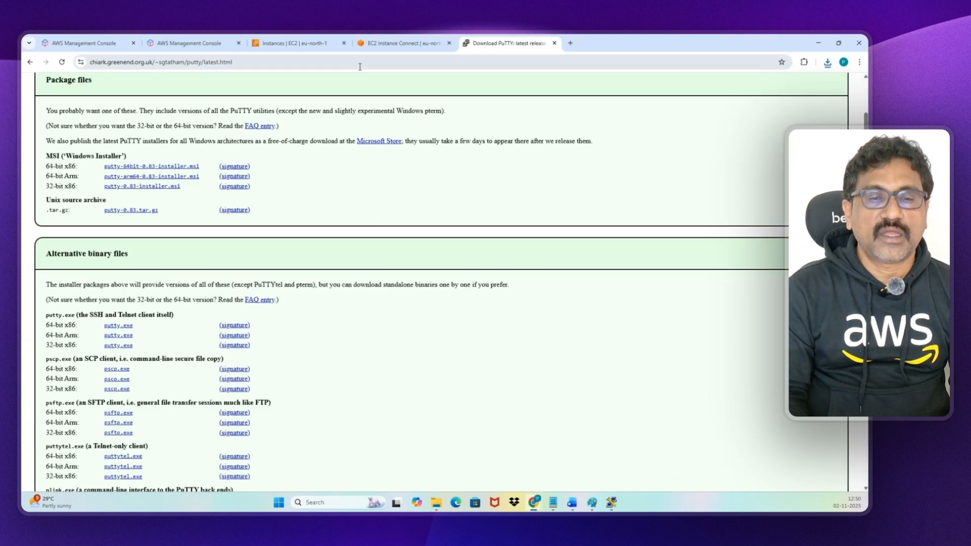
pyautogui.click(389, 43)
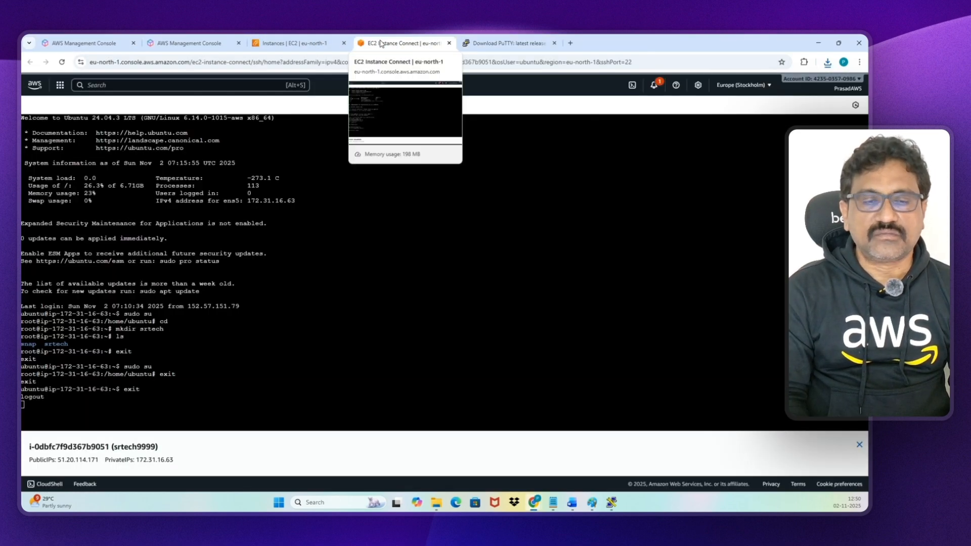
# Copy srtech9999's public IPv4 address from the EC2 Instances page
pyautogui.click(277, 43)
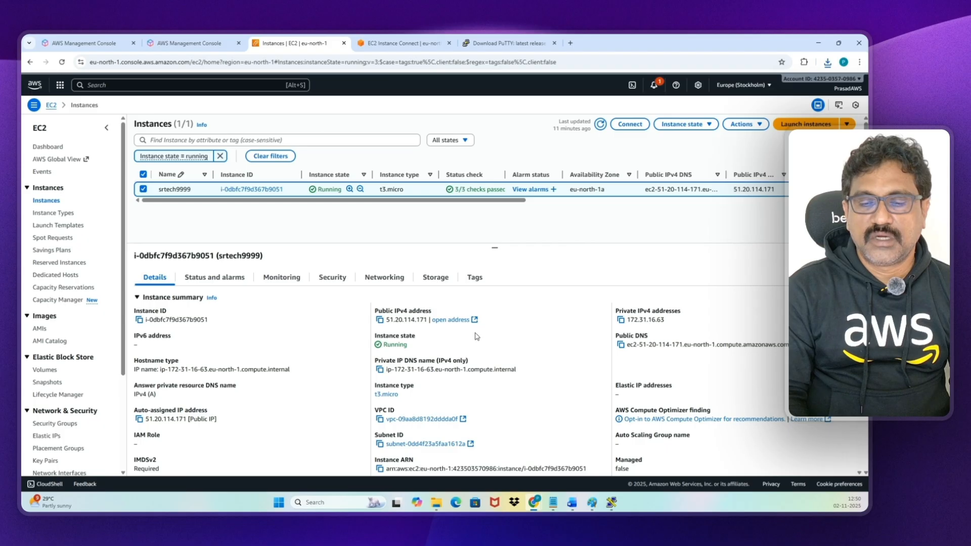
pyautogui.click(380, 320)
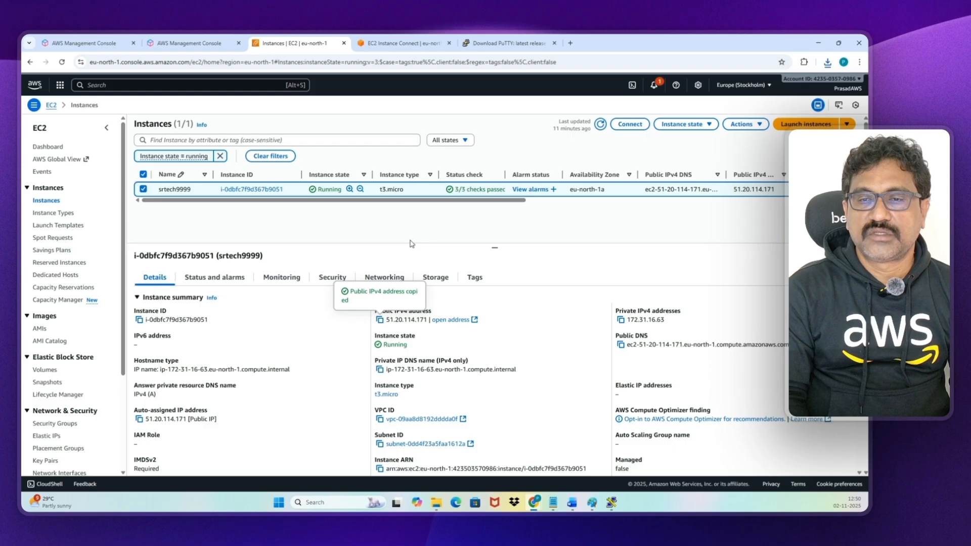
pyautogui.click(505, 43)
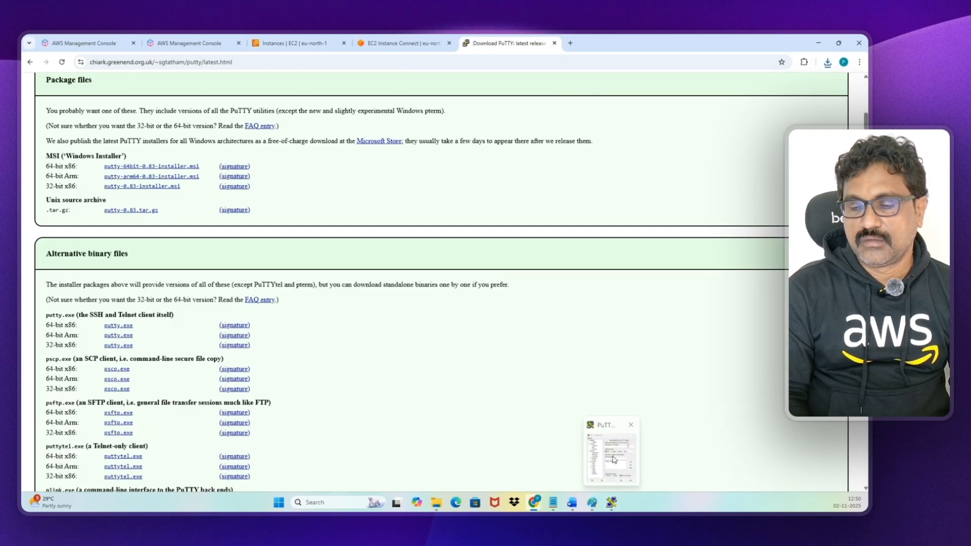
# Close the PuTTY download and Instance Connect tabs, and bring PuTTY Configuration forward
pyautogui.click(614, 459)
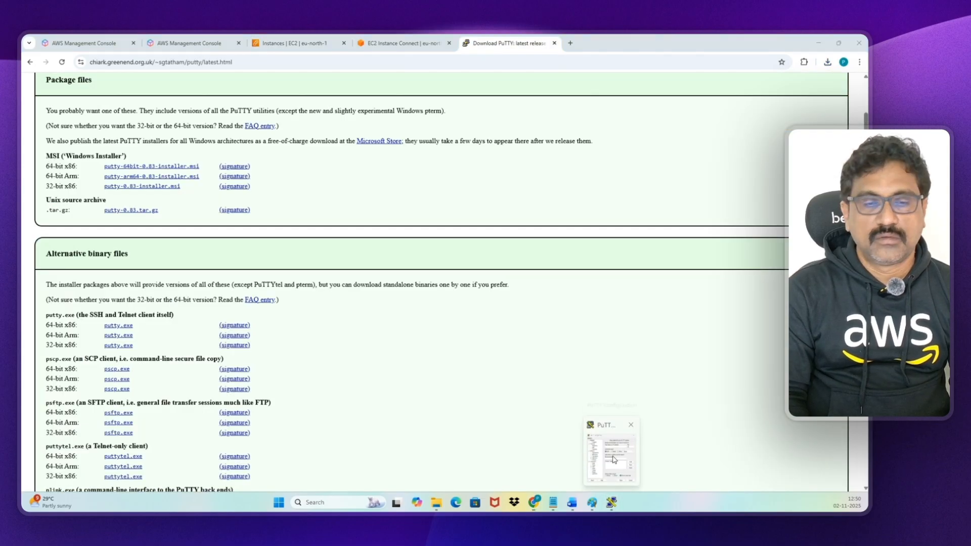
pyautogui.click(554, 44)
pyautogui.click(554, 44)
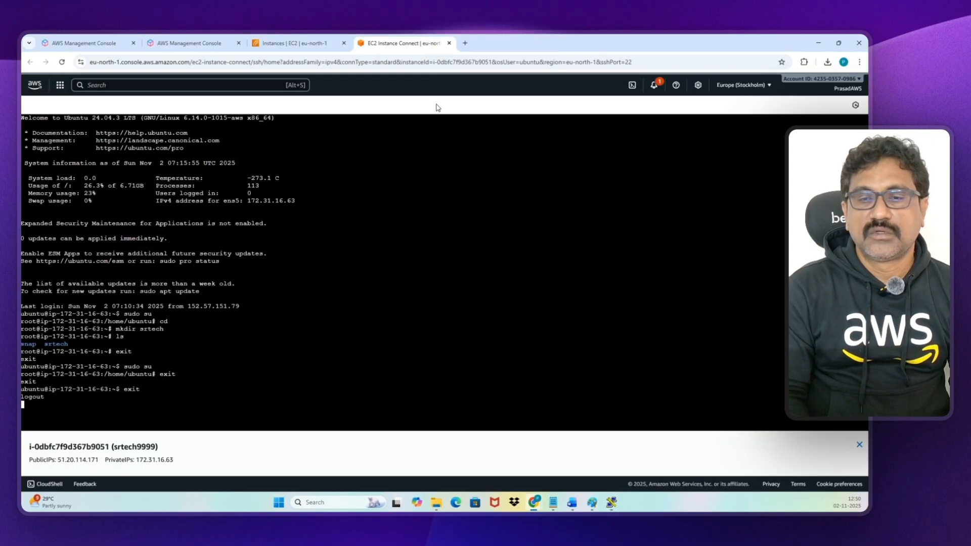
pyautogui.click(450, 43)
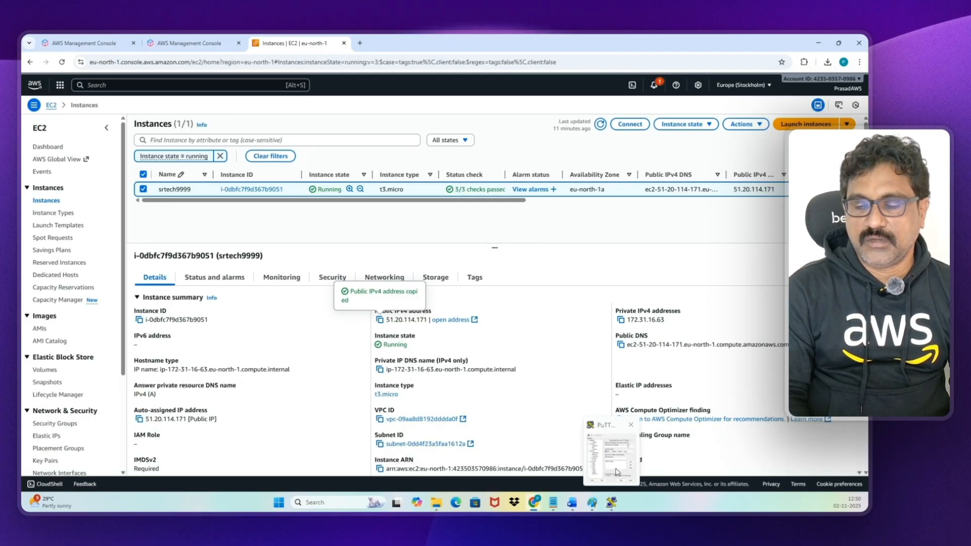
pyautogui.click(610, 455)
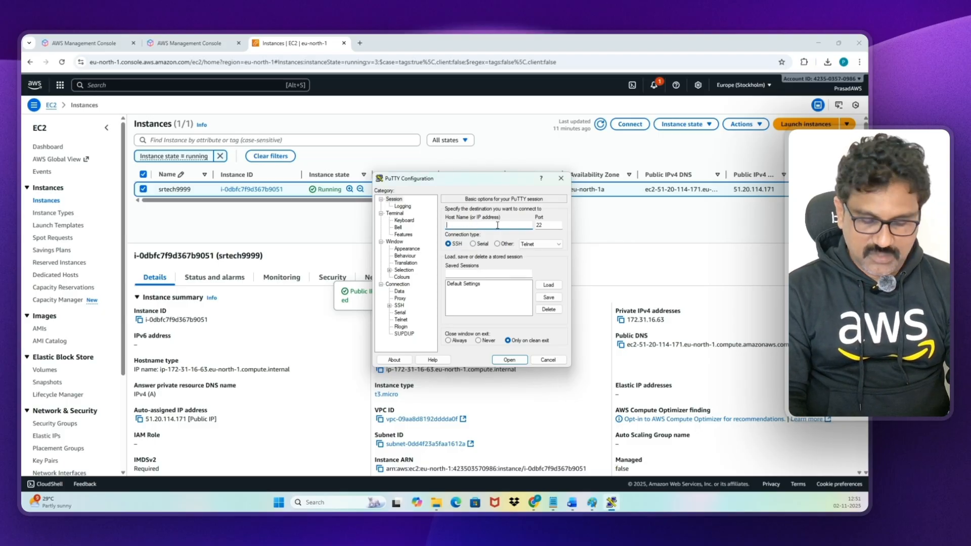
# Paste the public IP as host name and open SSH > Auth > Credentials
pyautogui.hotkey('ctrl', 'v')
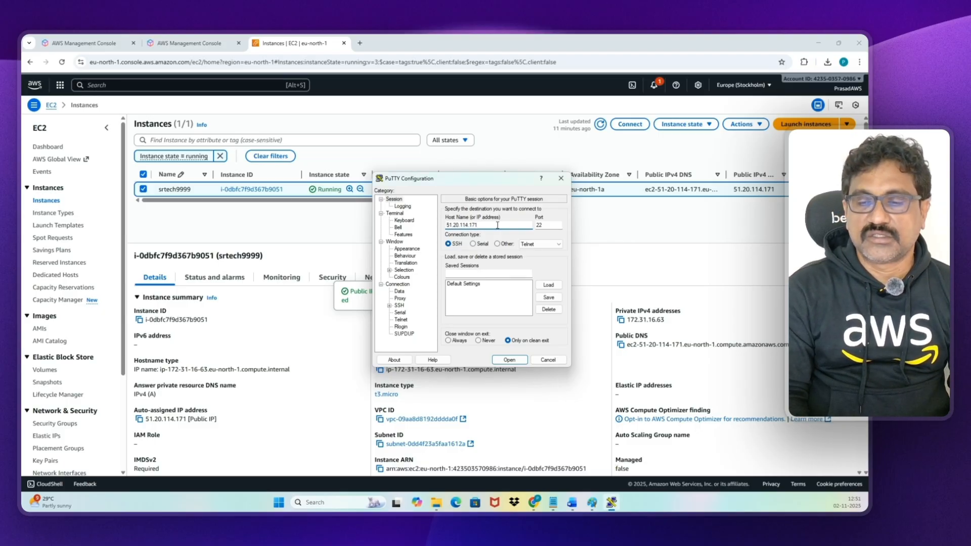
pyautogui.click(389, 306)
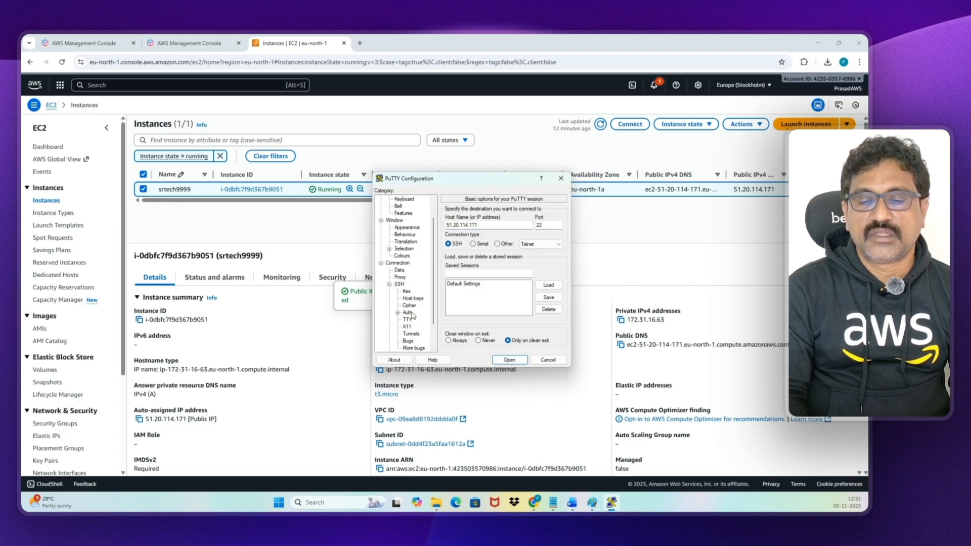
pyautogui.click(397, 313)
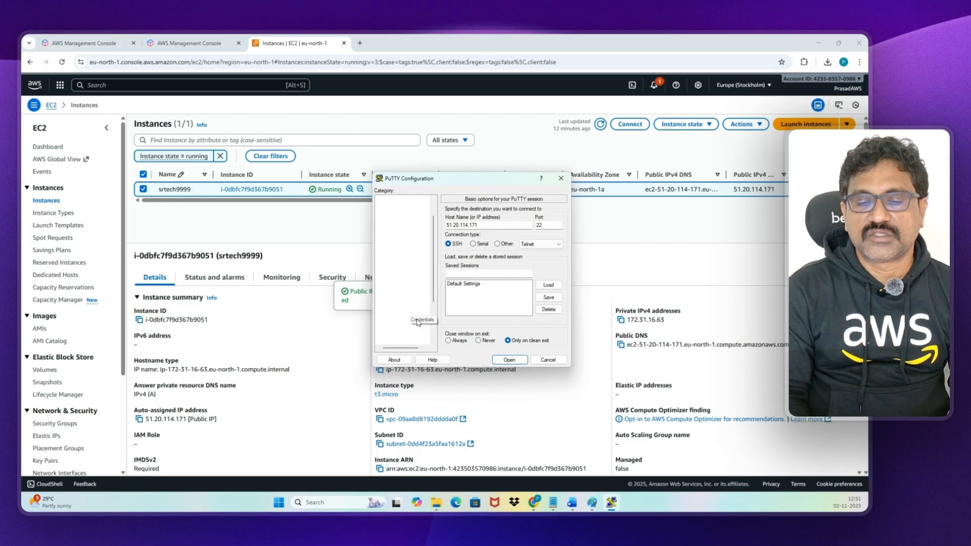
pyautogui.click(417, 319)
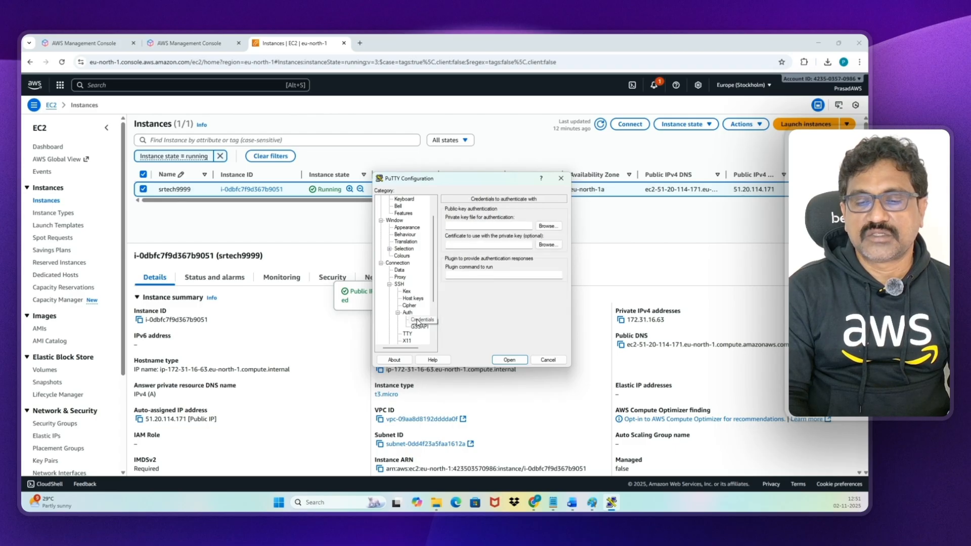
# Choose srtech9999.ppk as the private key file and open the session
pyautogui.click(461, 225)
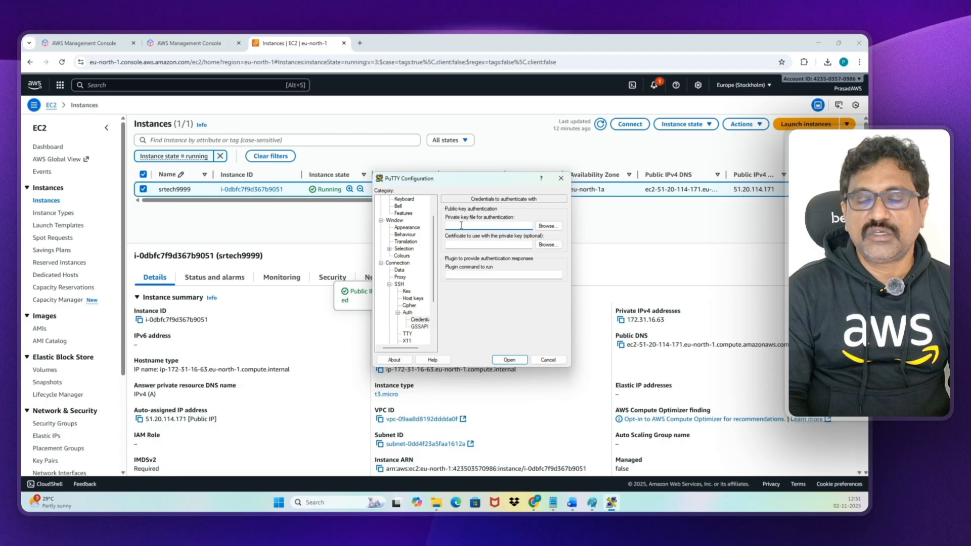
pyautogui.click(461, 225)
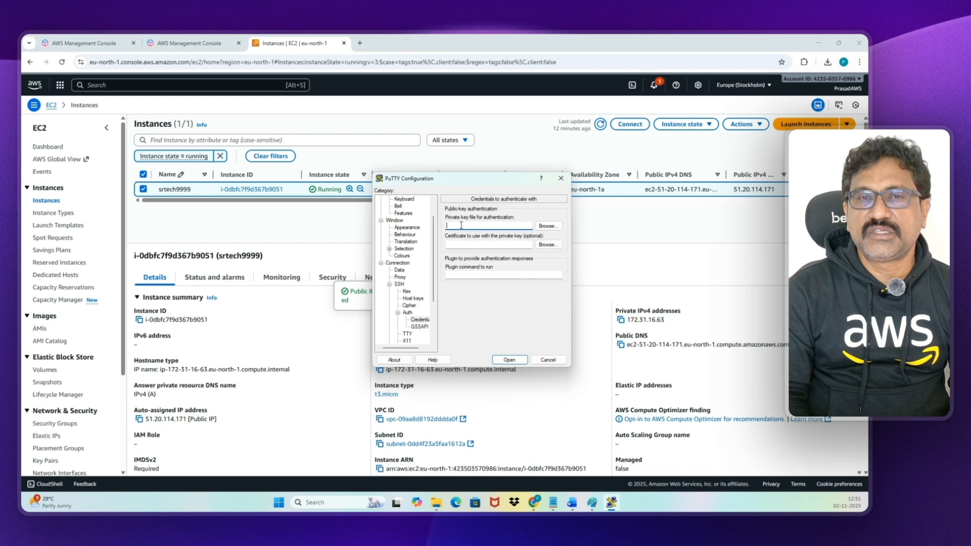
pyautogui.click(546, 227)
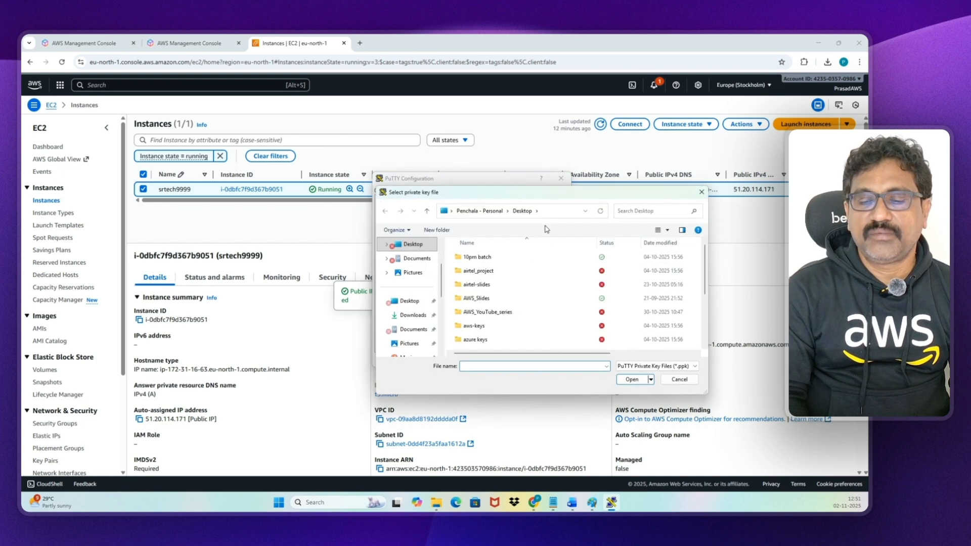
pyautogui.scroll(-3, 523, 318)
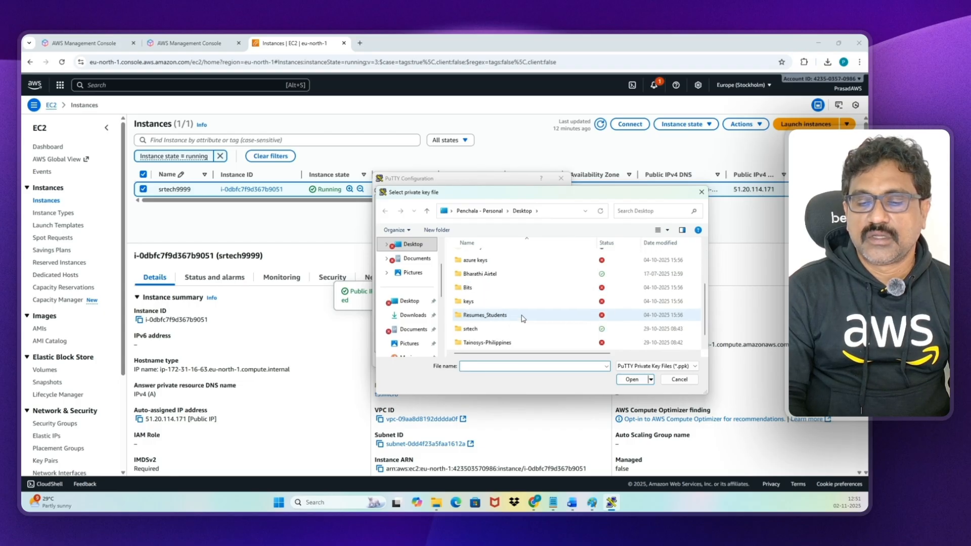
pyautogui.rightClick(524, 344)
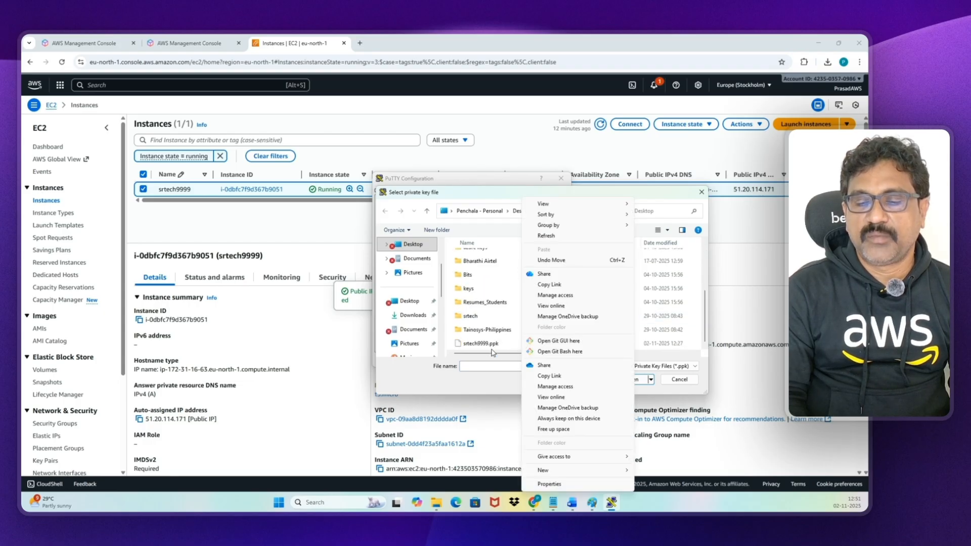
pyautogui.doubleClick(482, 344)
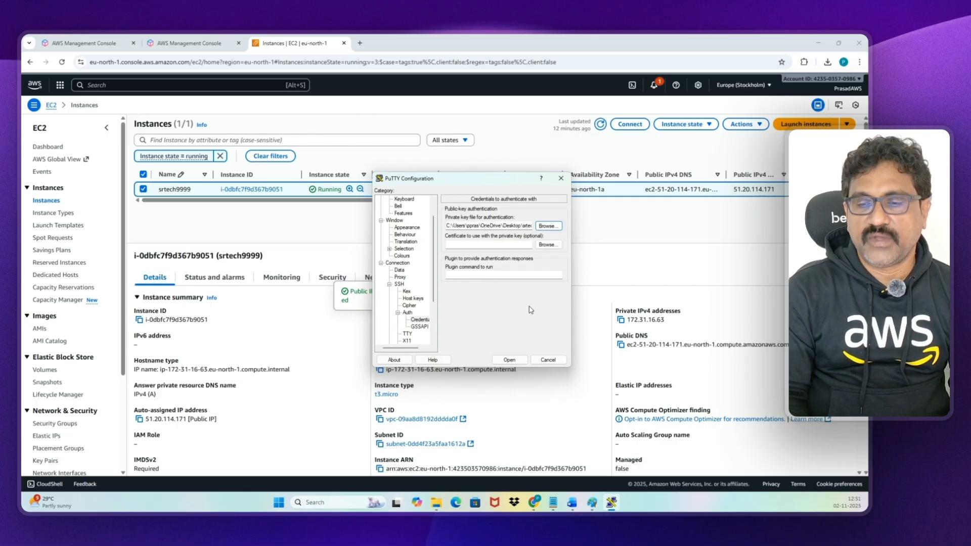
pyautogui.click(509, 360)
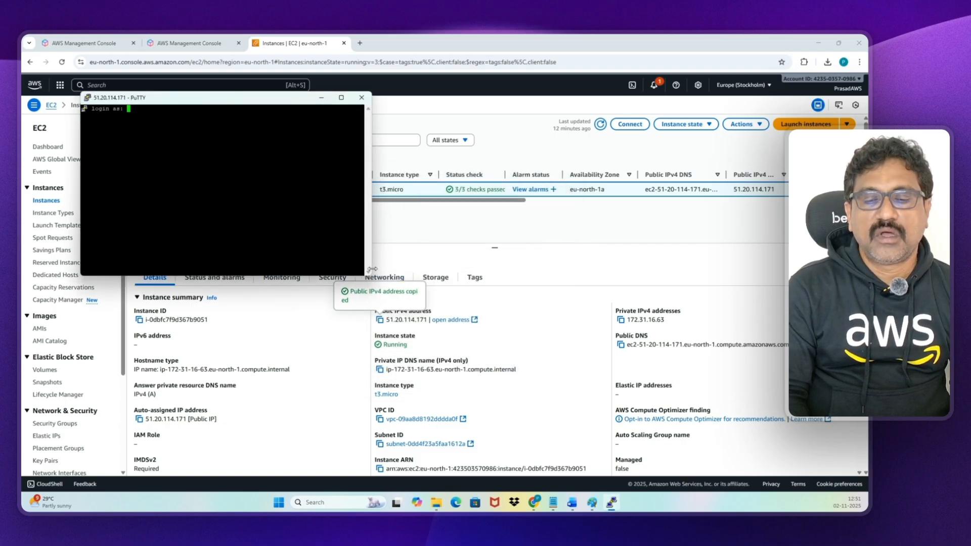
# Widen the PuTTY window, log in as ubuntu, and clear the screen
pyautogui.moveTo(372, 268); pyautogui.dragTo(561, 269)
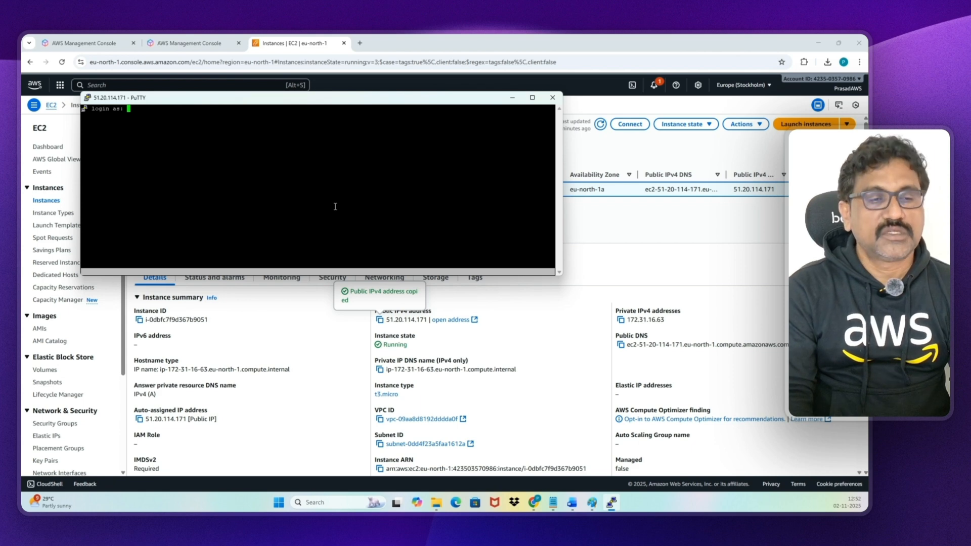
pyautogui.write('ubuntu')
pyautogui.press('Return')
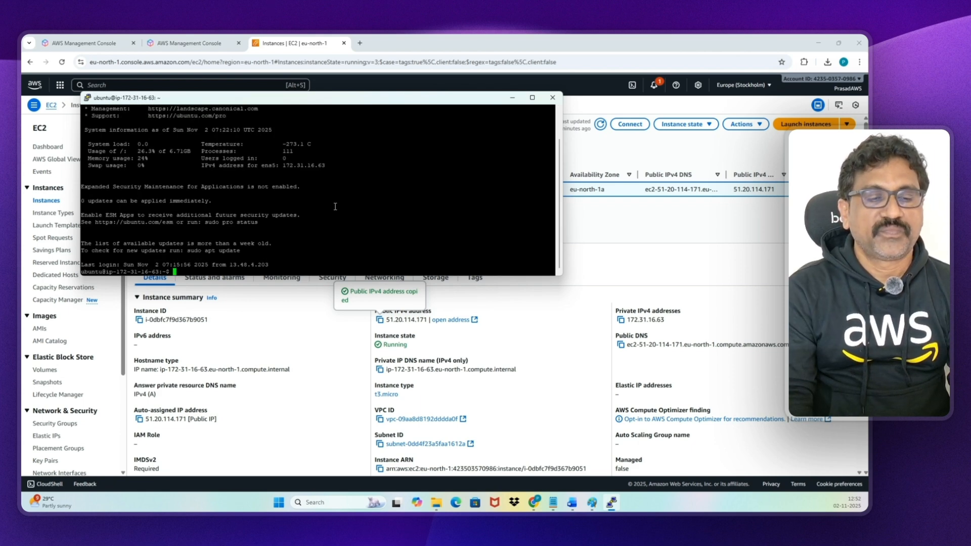
pyautogui.write('cler')
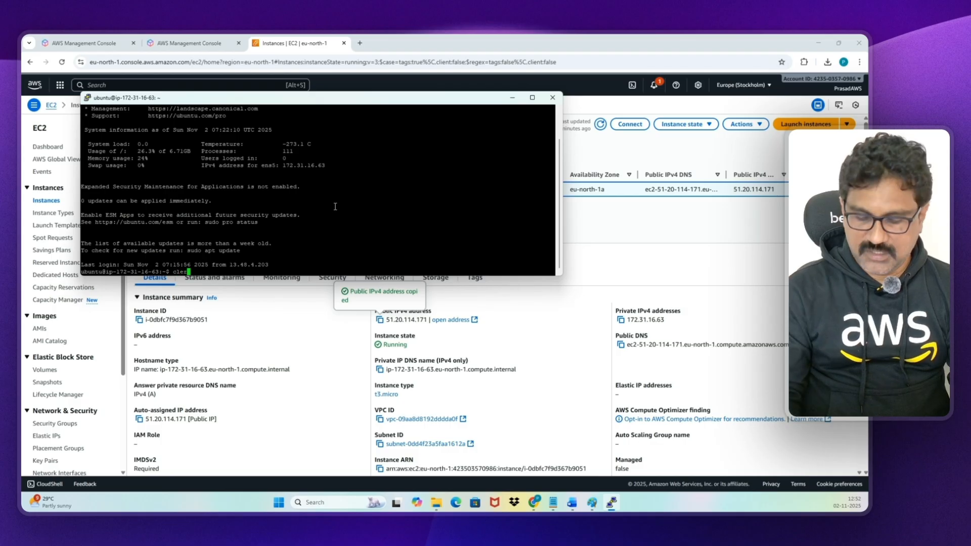
pyautogui.press('Return')
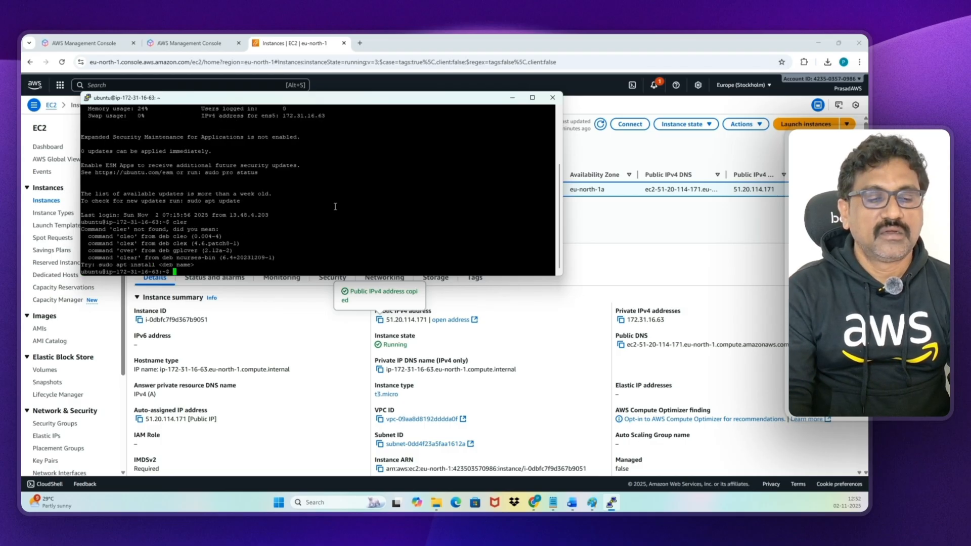
pyautogui.write('clear')
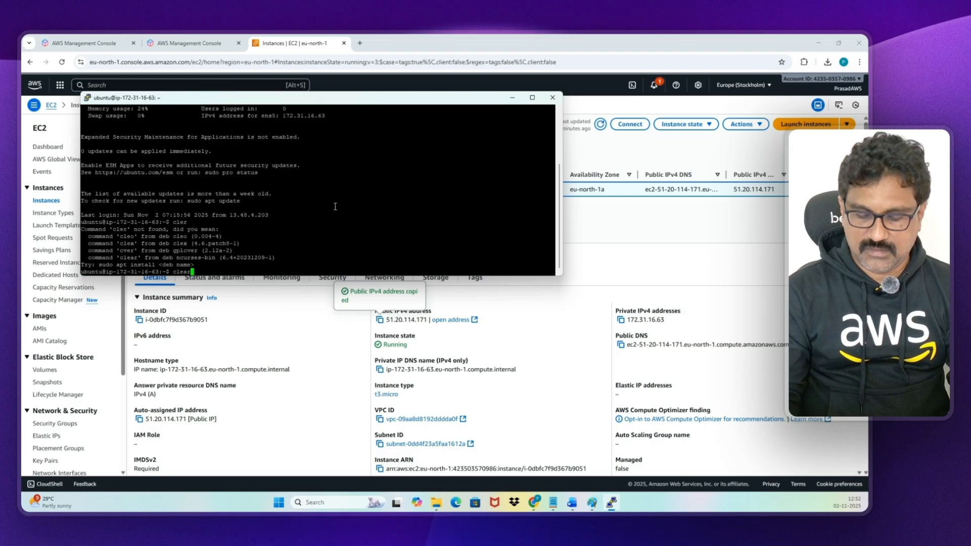
pyautogui.press('Return')
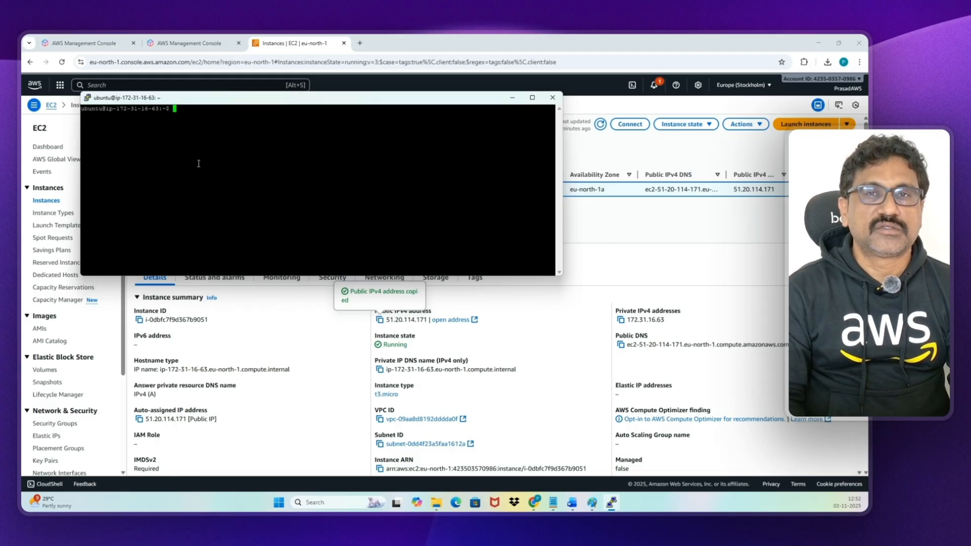
# Become root with sudo su, cd home, and confirm /root with pwd
pyautogui.write('sudo su')
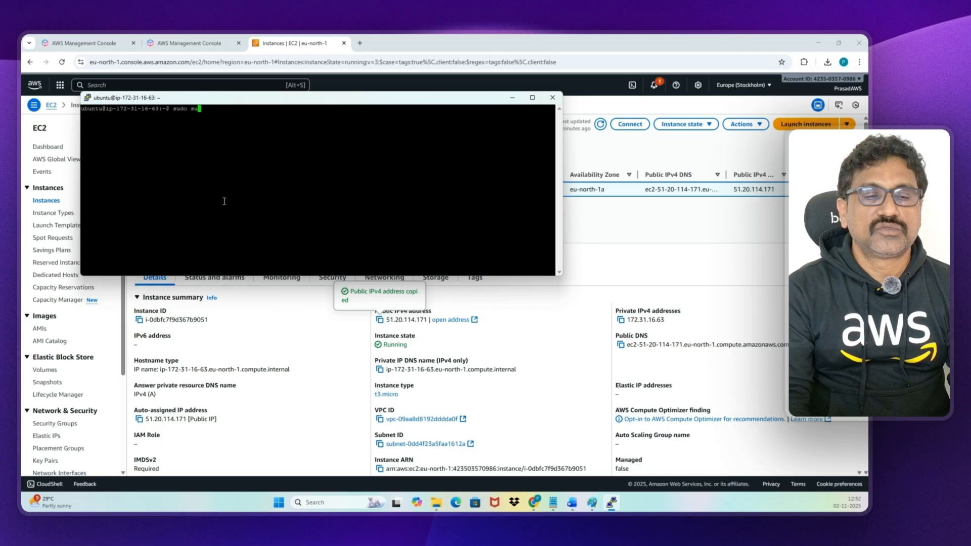
pyautogui.press('Return')
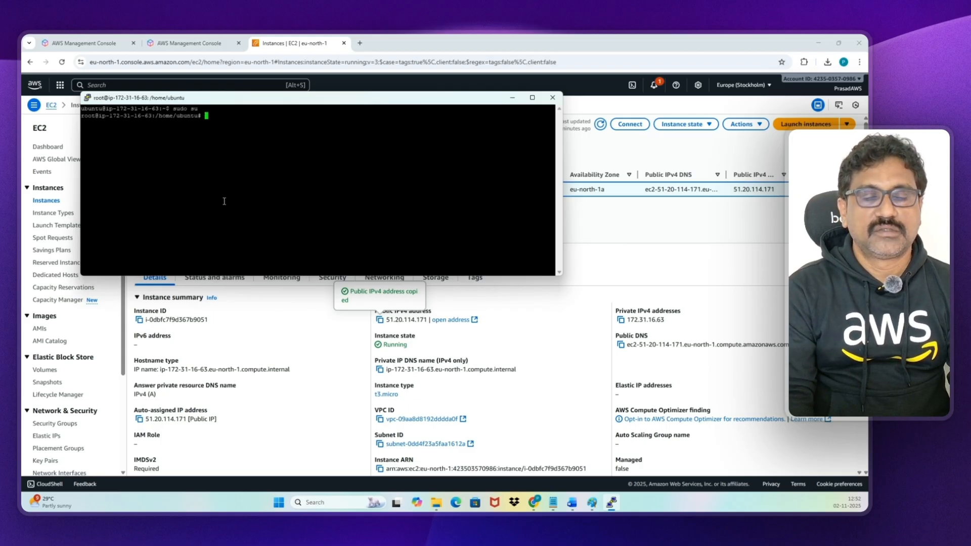
pyautogui.write('cd')
pyautogui.press('Return')
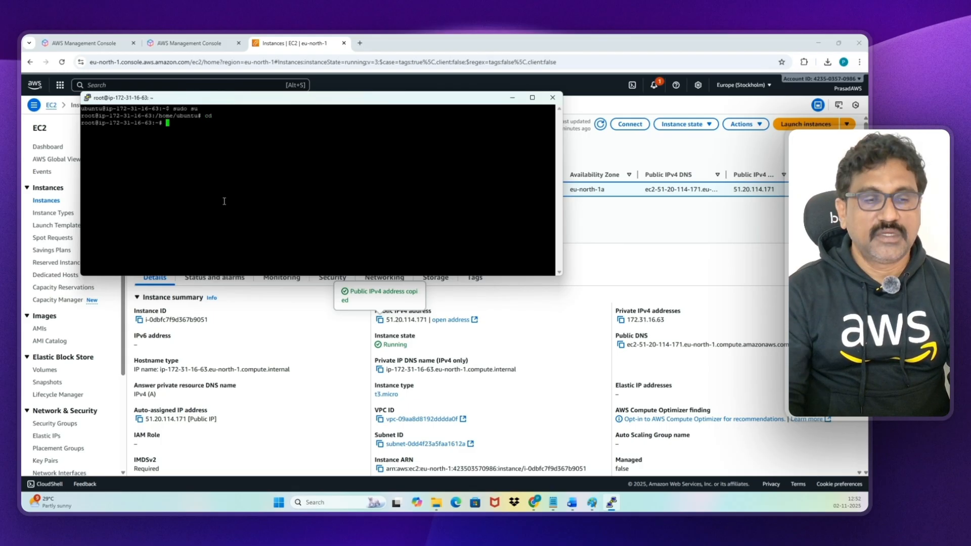
pyautogui.write('pwd')
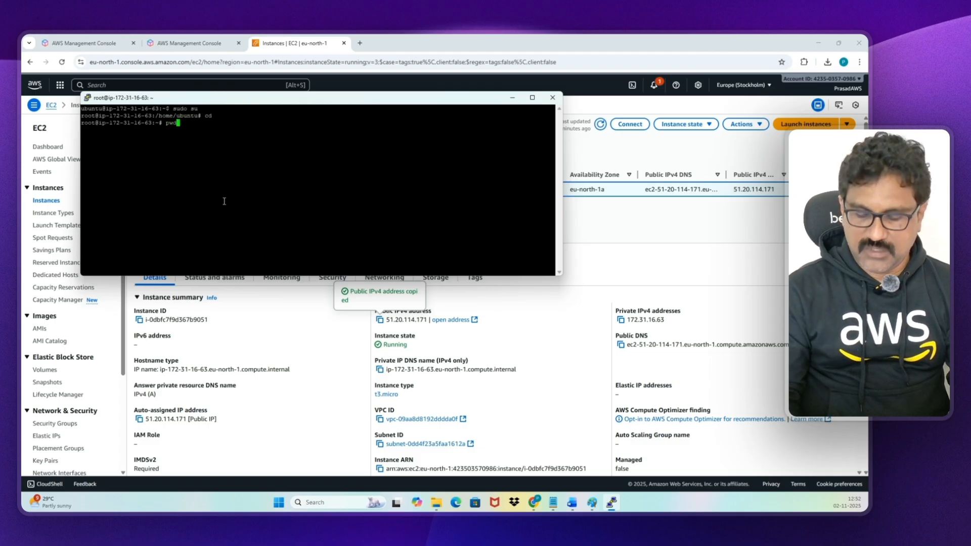
pyautogui.press('Return')
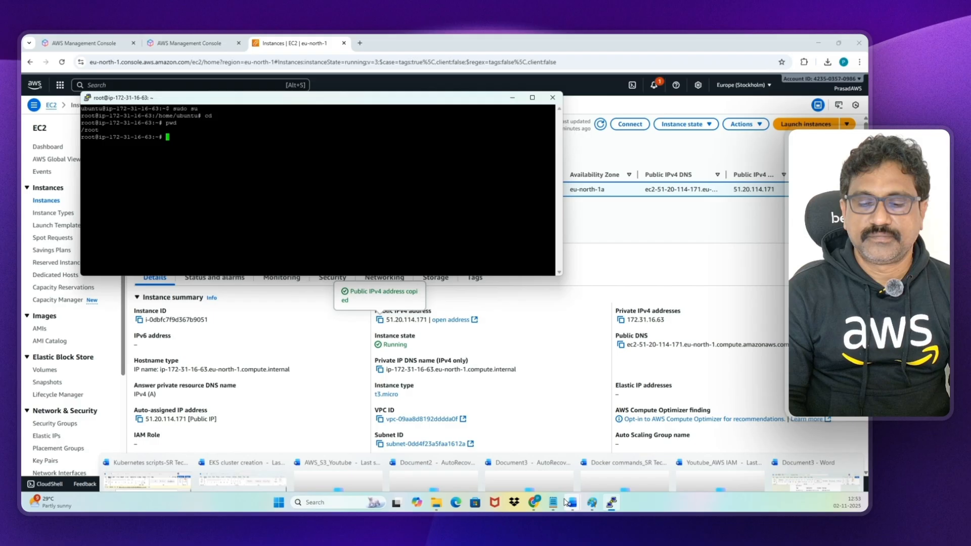
# Switch through the taskbar previews to Tella, then back to the EC2 Instances page
pyautogui.moveTo(535, 502)
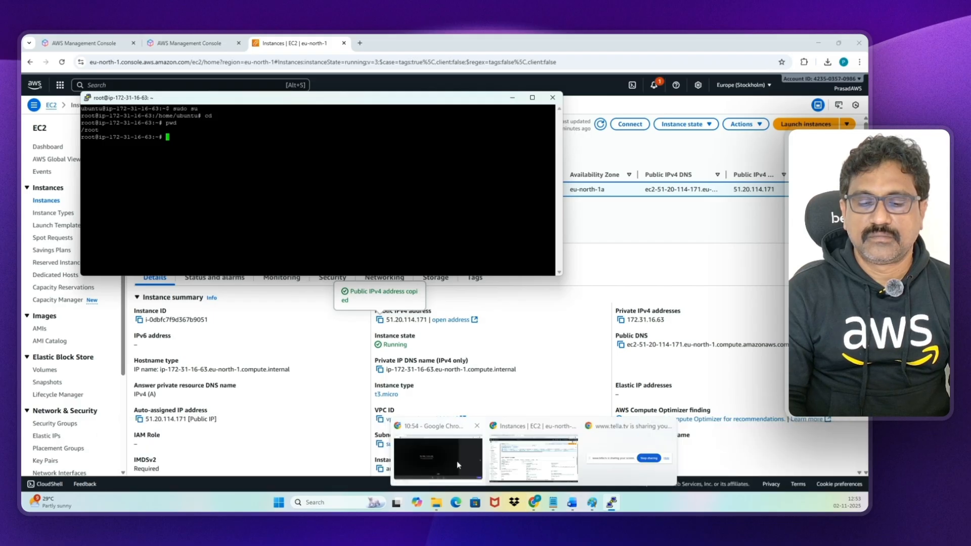
pyautogui.click(438, 458)
pyautogui.moveTo(535, 504)
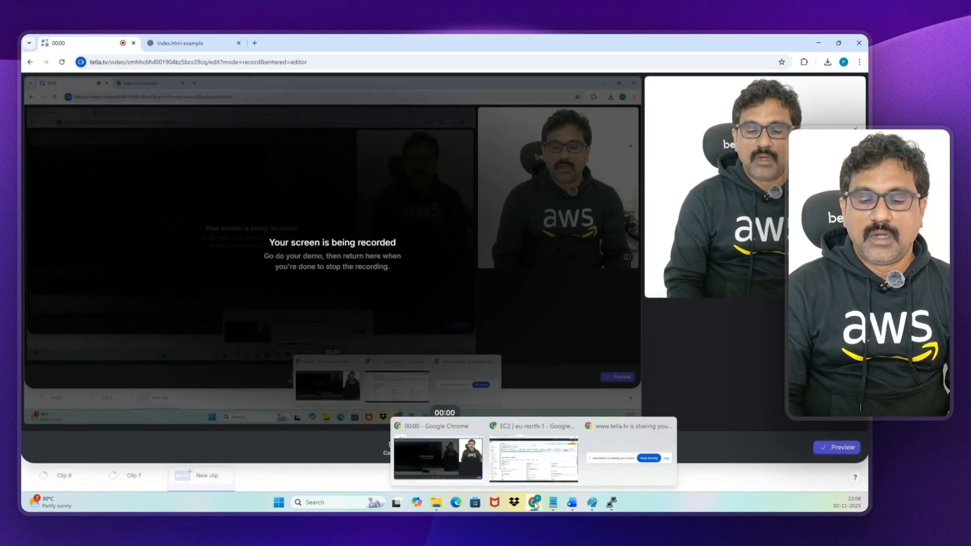
pyautogui.click(521, 459)
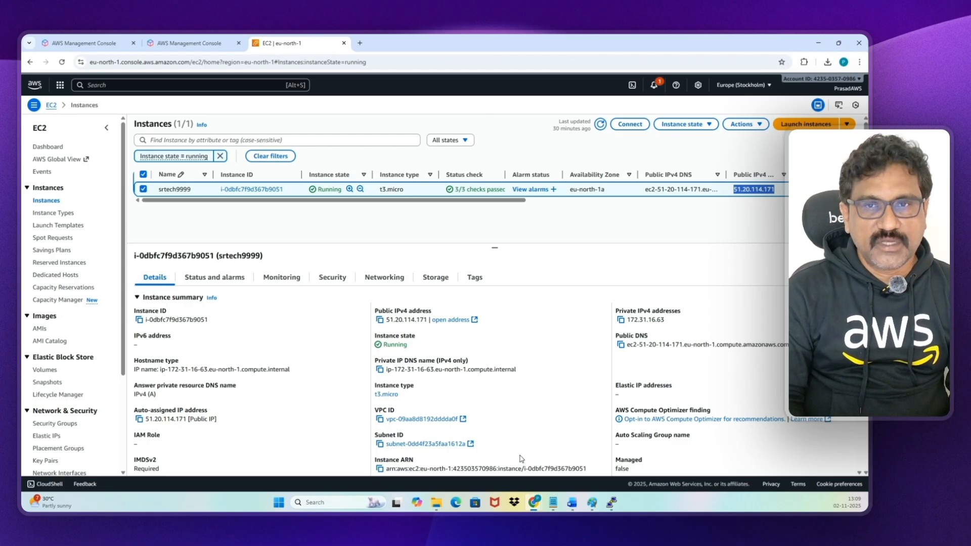
# In the PuTTY terminal, become root with sudo su, cd home, clear the screen, and begin typing apt-get
pyautogui.moveTo(612, 506)
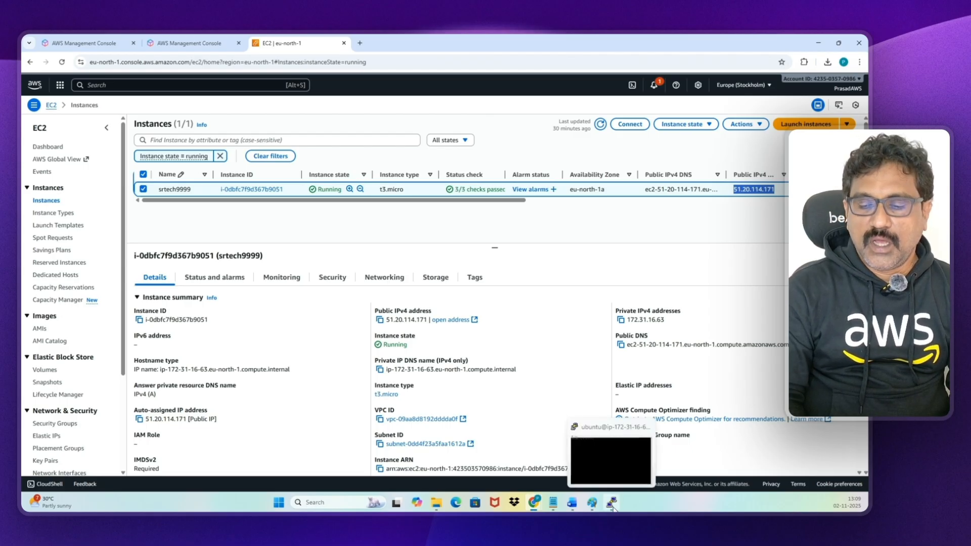
pyautogui.click(611, 462)
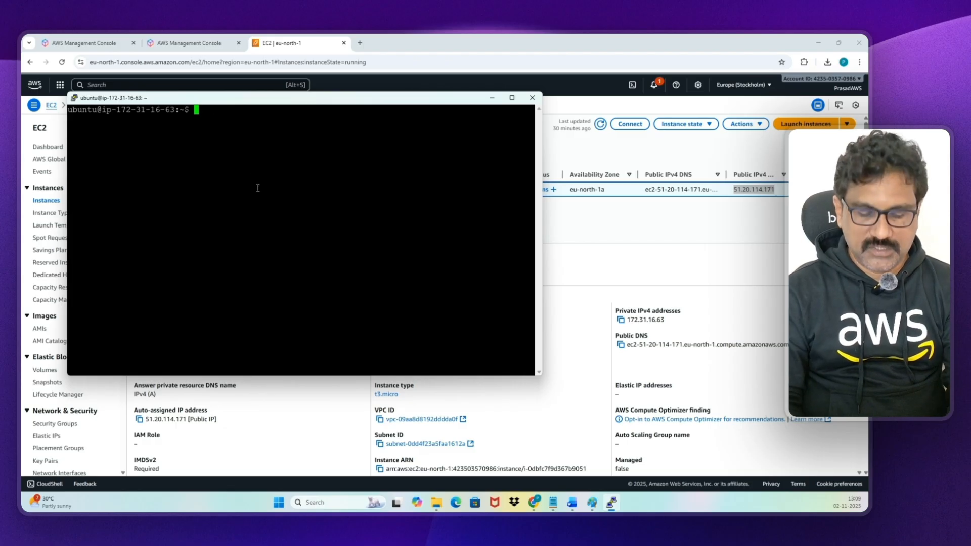
pyautogui.write('sudo su')
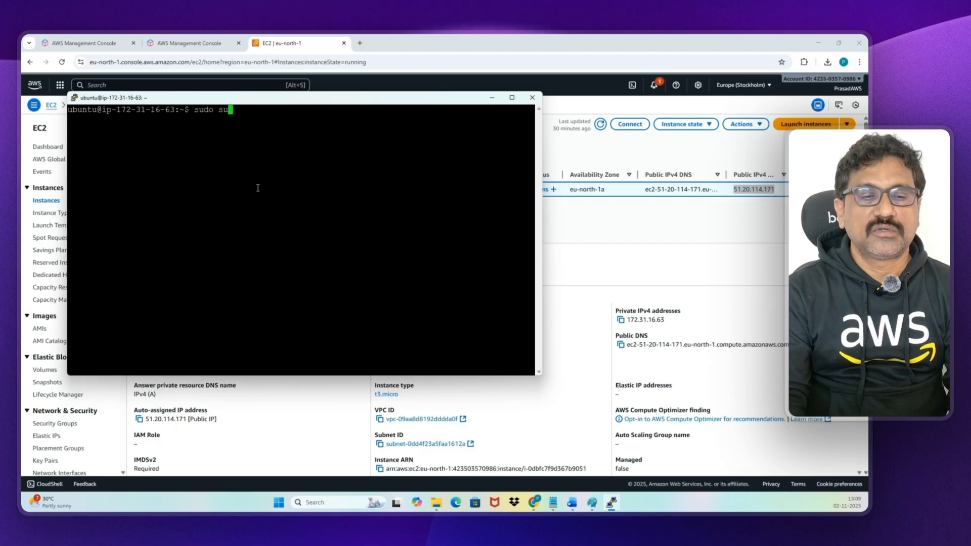
pyautogui.press('Return')
pyautogui.write('cd')
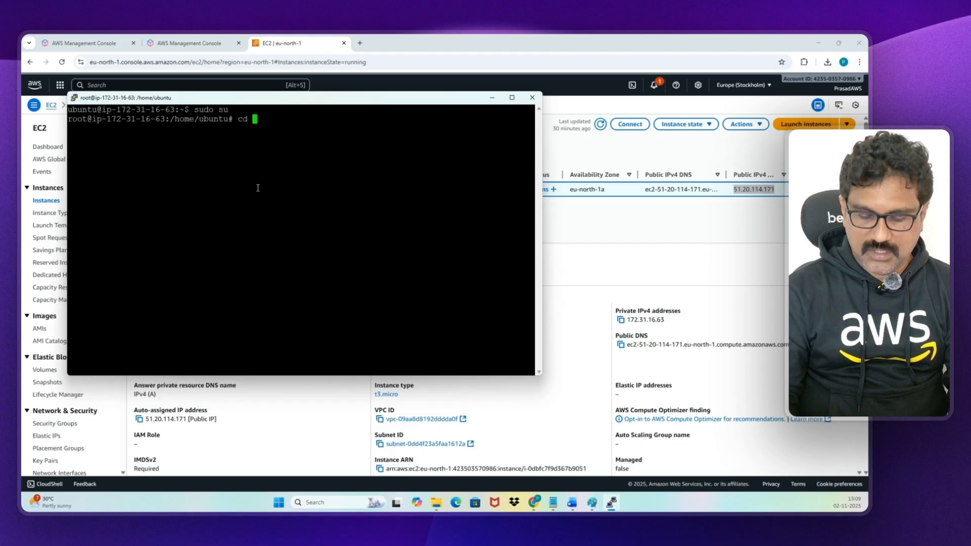
pyautogui.press('Return')
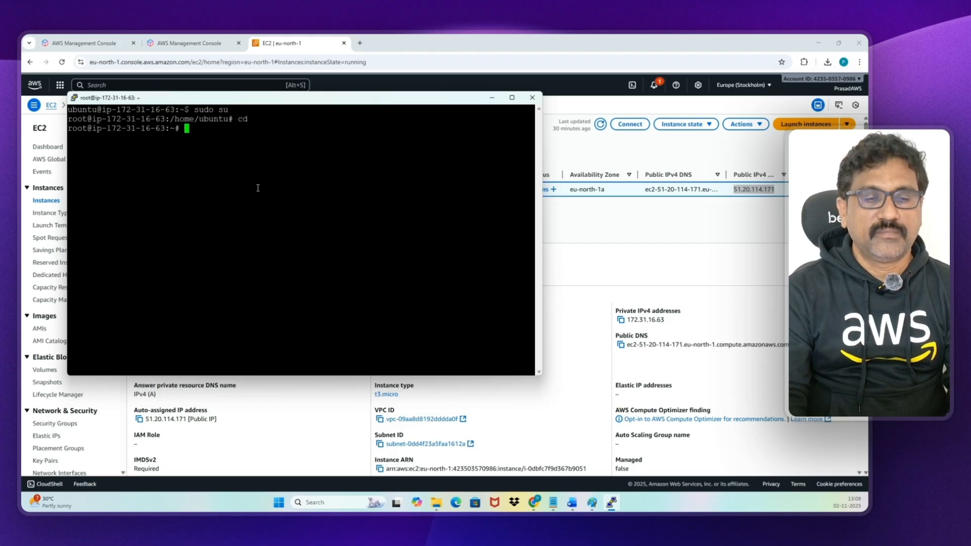
pyautogui.write('clear')
pyautogui.press('Return')
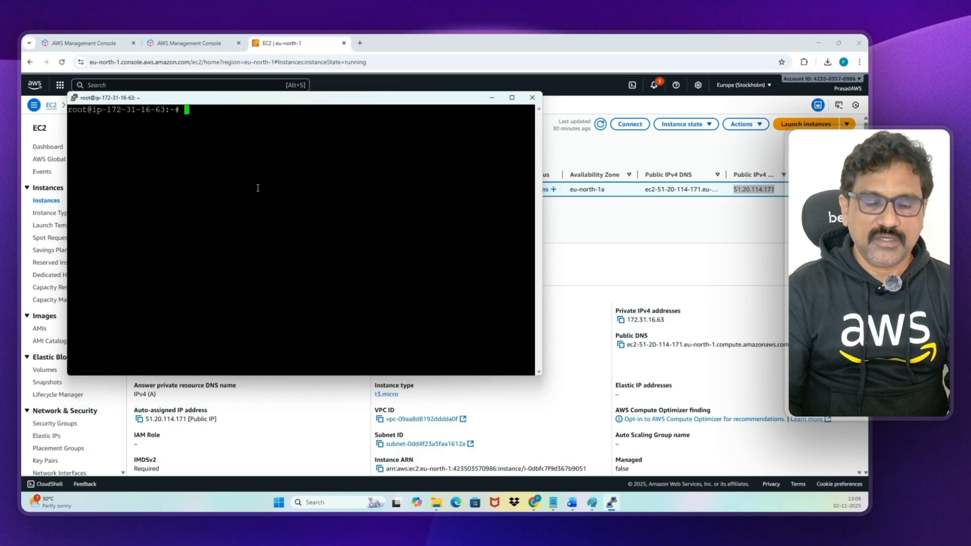
pyautogui.write('apt-get')
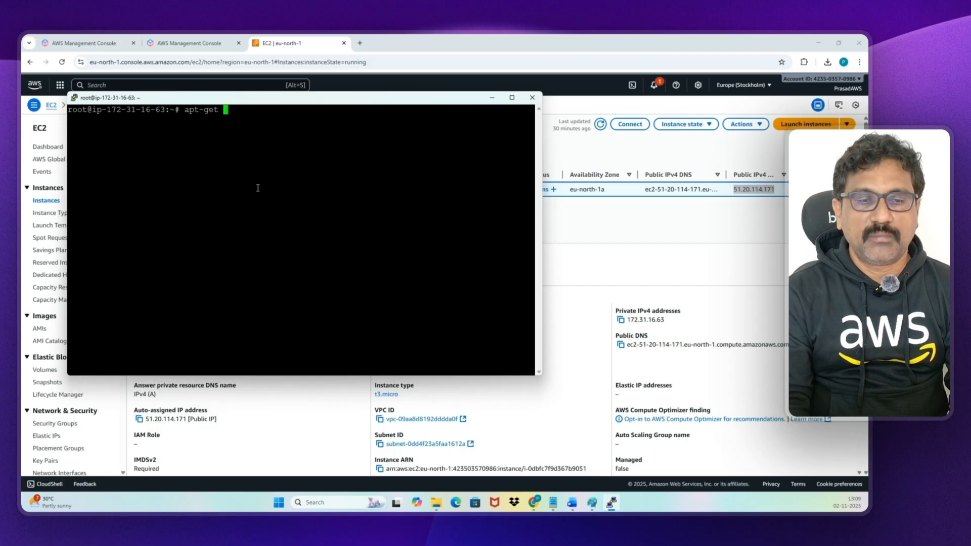
# Run apt-get update, then apt-get install nginx, which reports nginx 1.24.0 already the newest version
pyautogui.write('update')
pyautogui.press('Return')
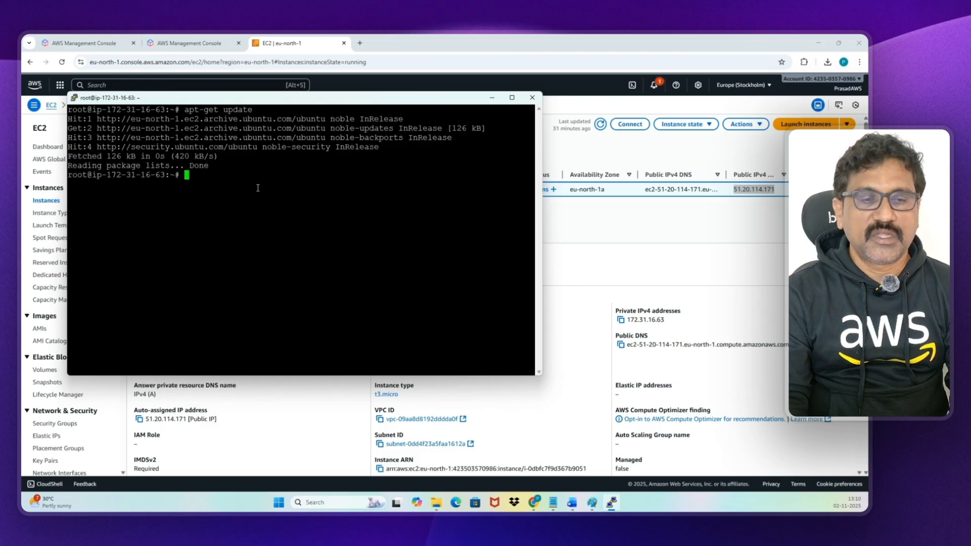
pyautogui.write('apt-get ')
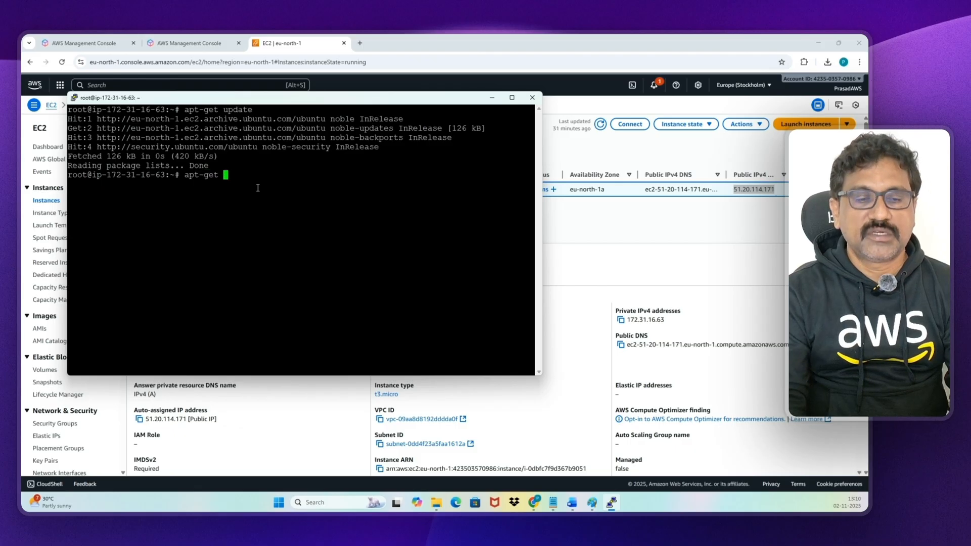
pyautogui.write('instal')
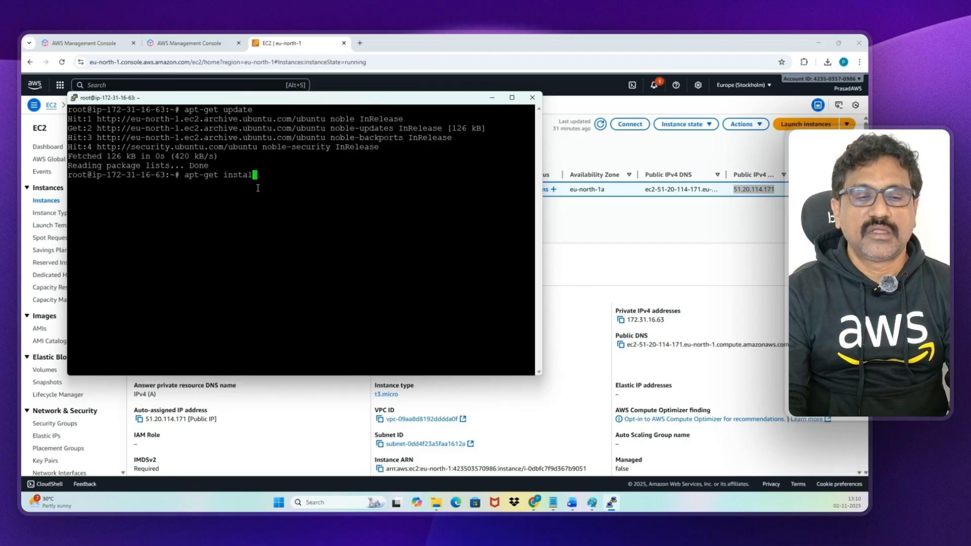
pyautogui.write('l nginx')
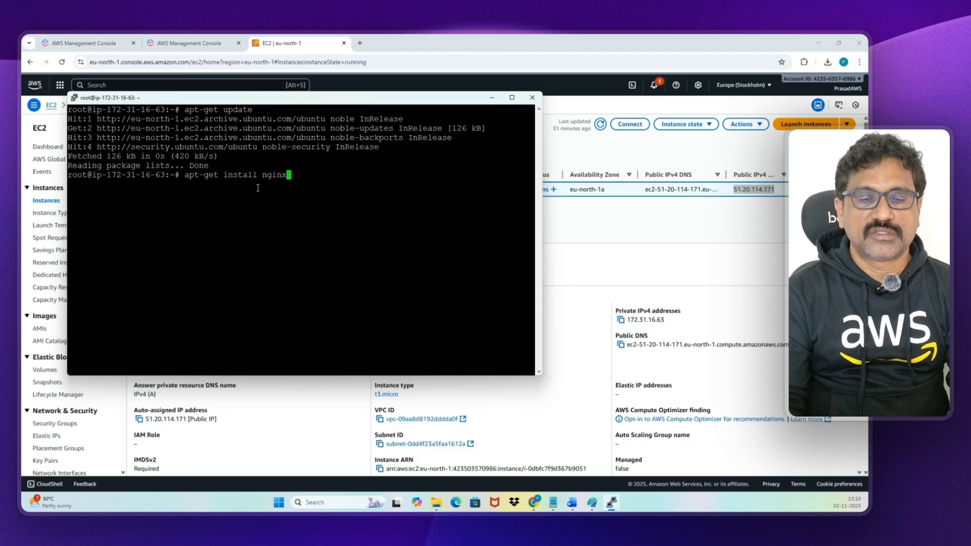
pyautogui.press('Return')
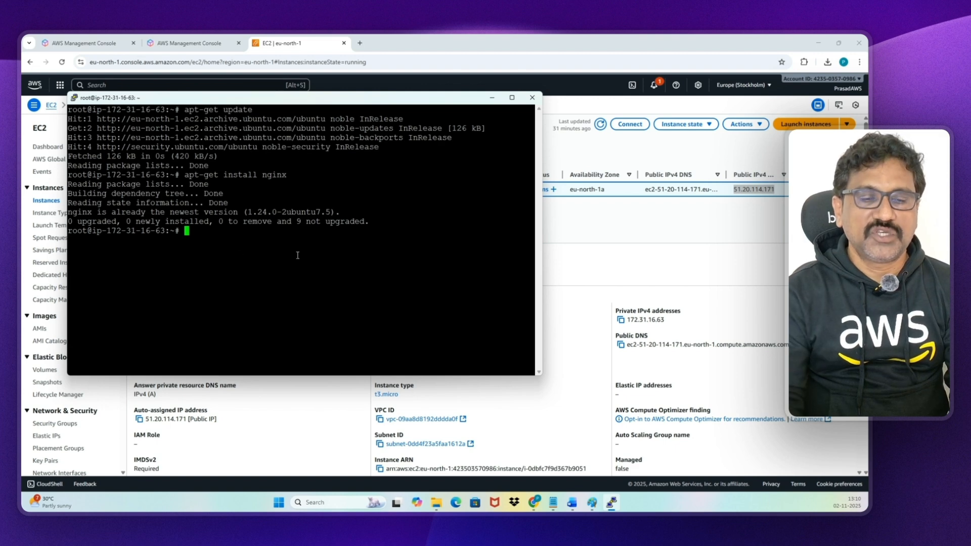
# Change directory to /var/www/html, nginx's web root
pyautogui.write('cd ')
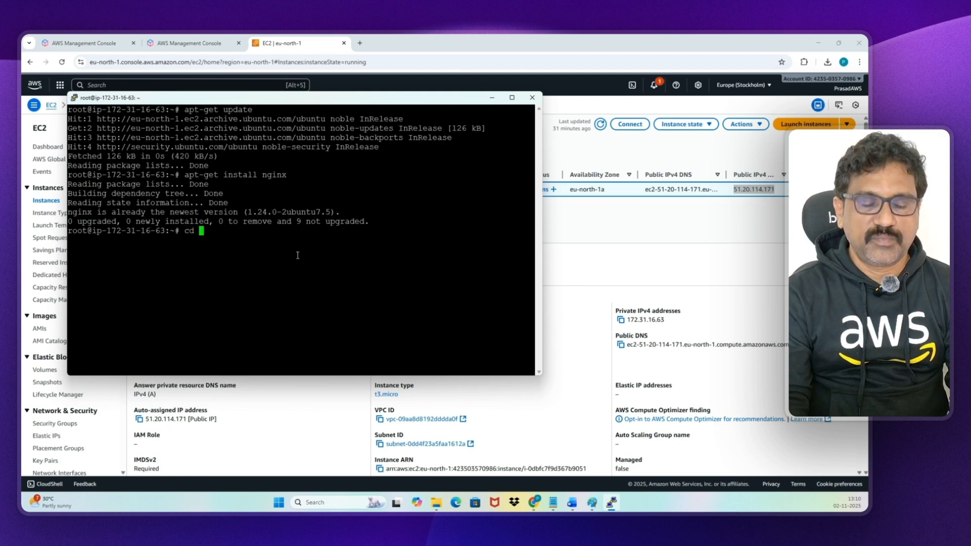
pyautogui.write('/var')
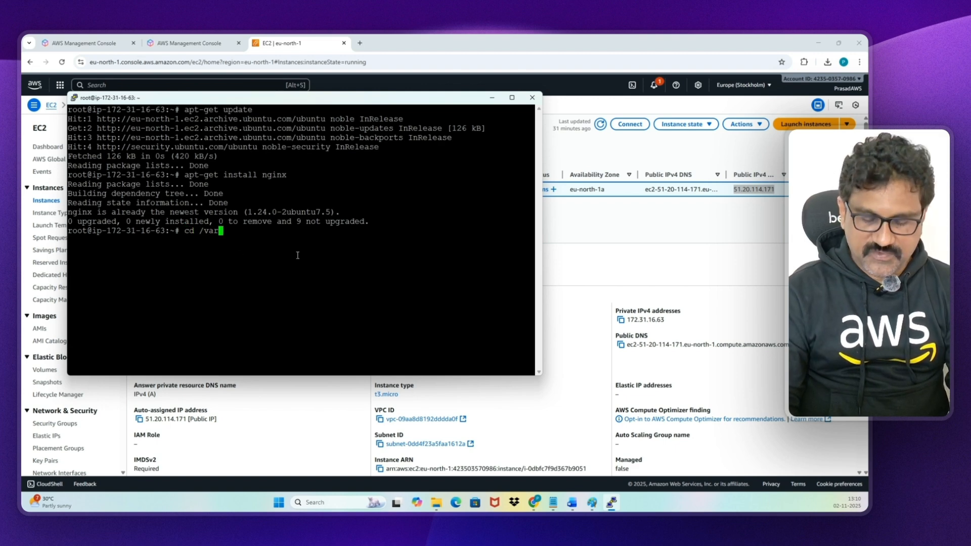
pyautogui.write('/www')
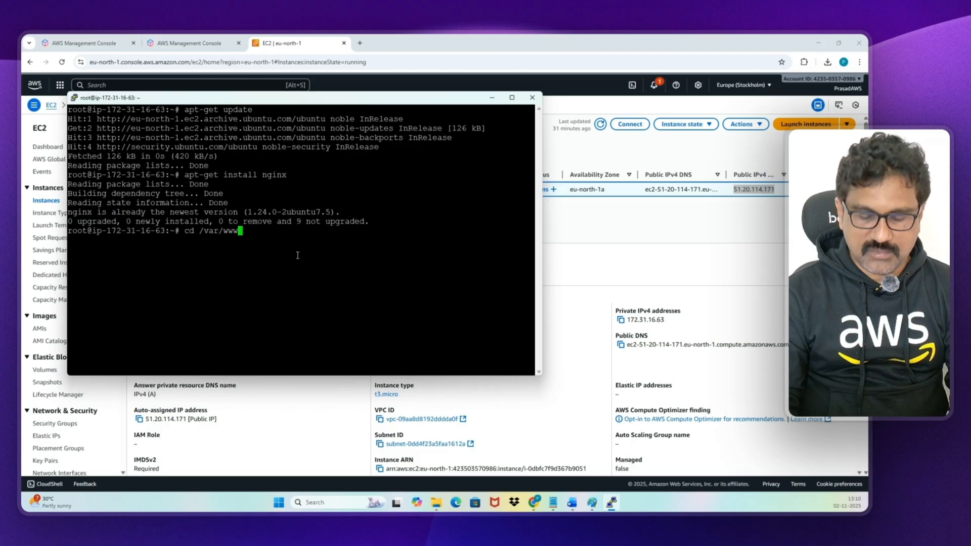
pyautogui.write('/html')
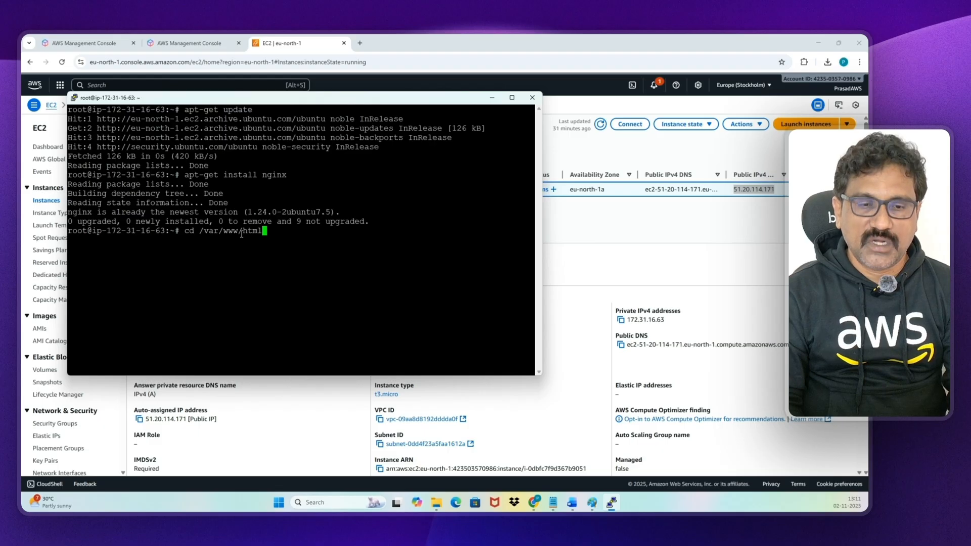
pyautogui.press('Return')
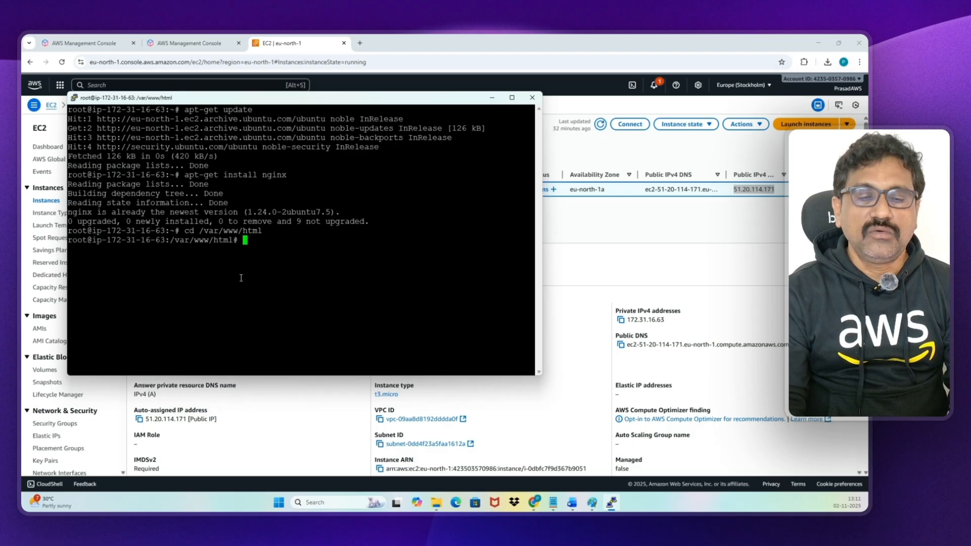
# Create a new index.html with vim, then open a fresh Chrome tab on the Google start page
pyautogui.write('vim')
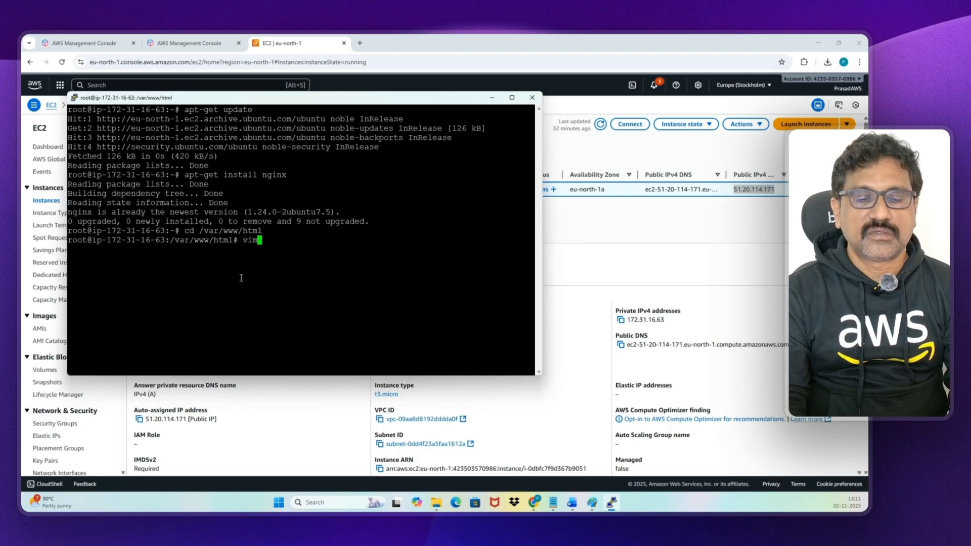
pyautogui.write(' index')
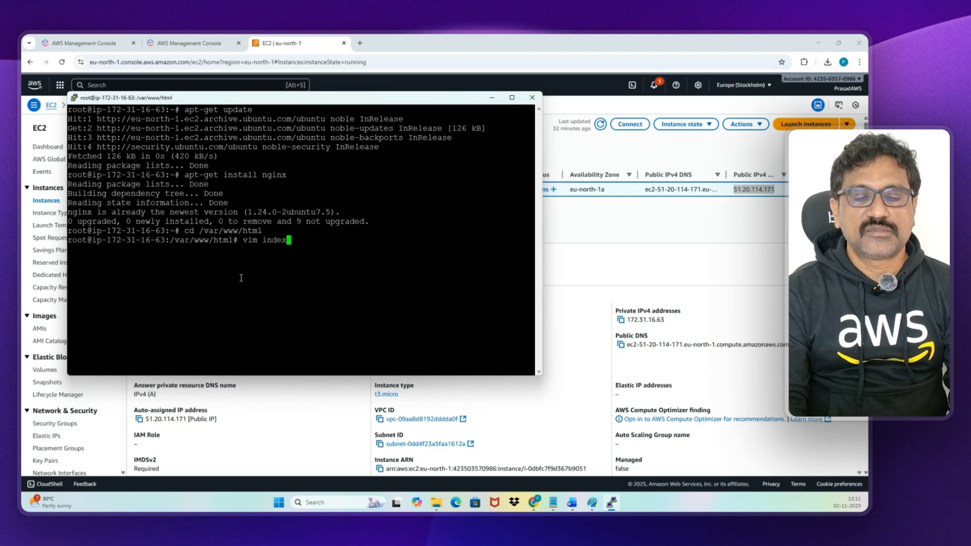
pyautogui.write('.html')
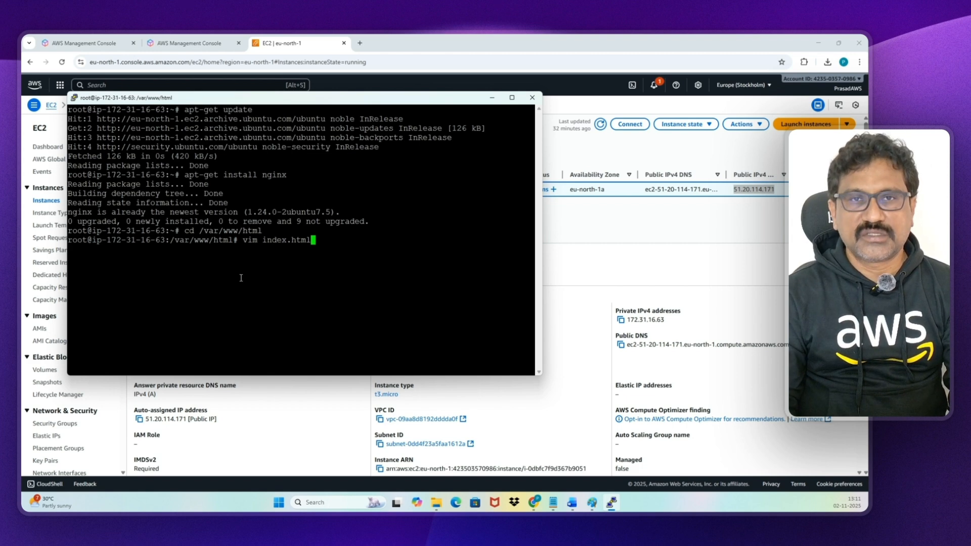
pyautogui.press('Return')
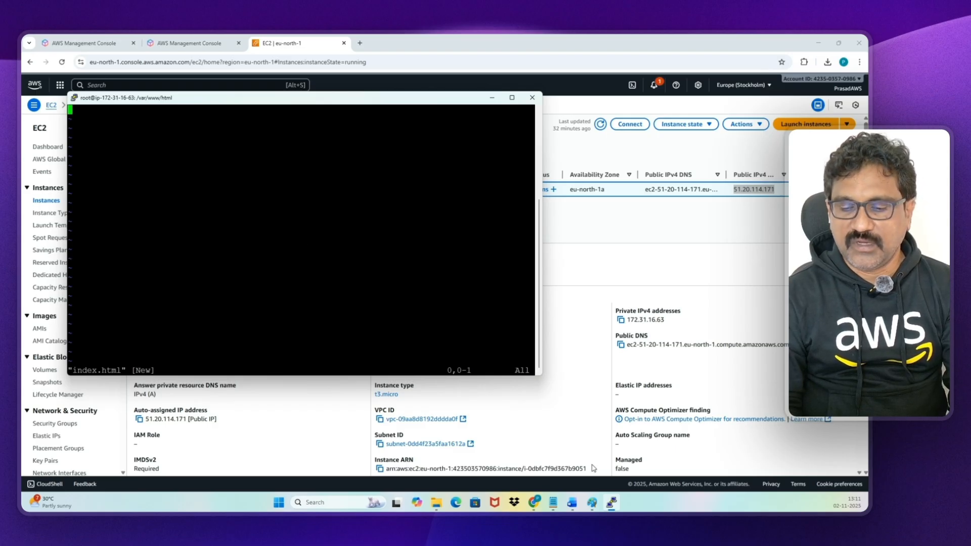
pyautogui.moveTo(613, 507)
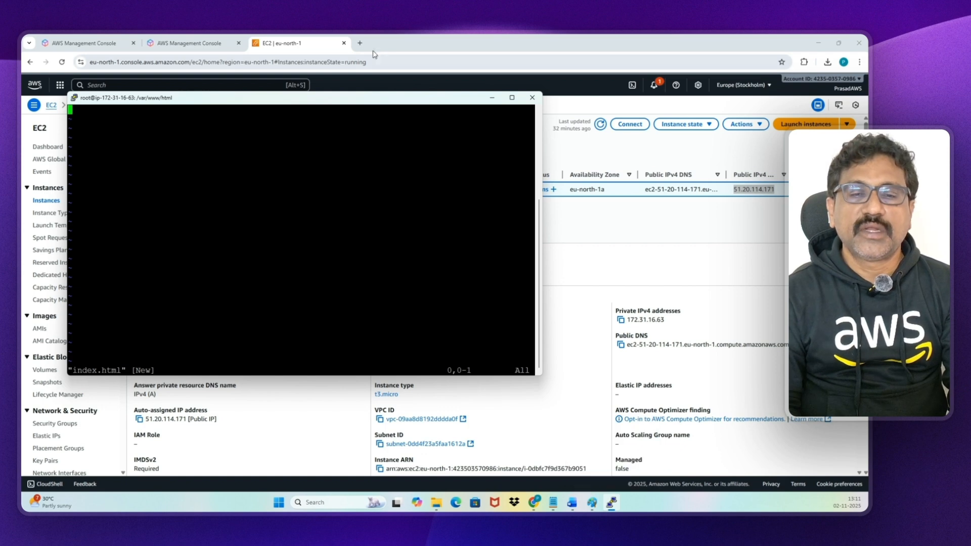
pyautogui.click(361, 40)
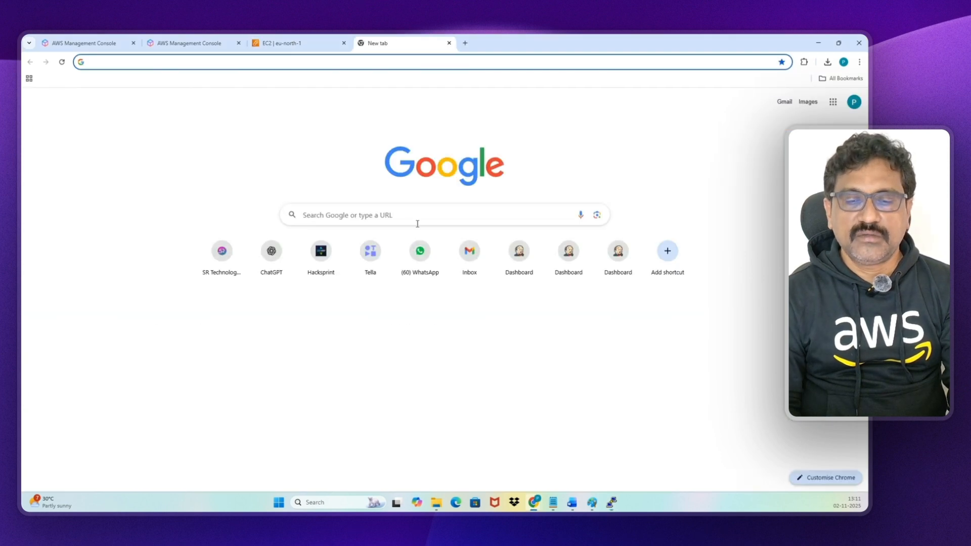
# Ask ChatGPT to 'generate basic index.html file to display SR Technologies' and copy the generated code
pyautogui.click(271, 251)
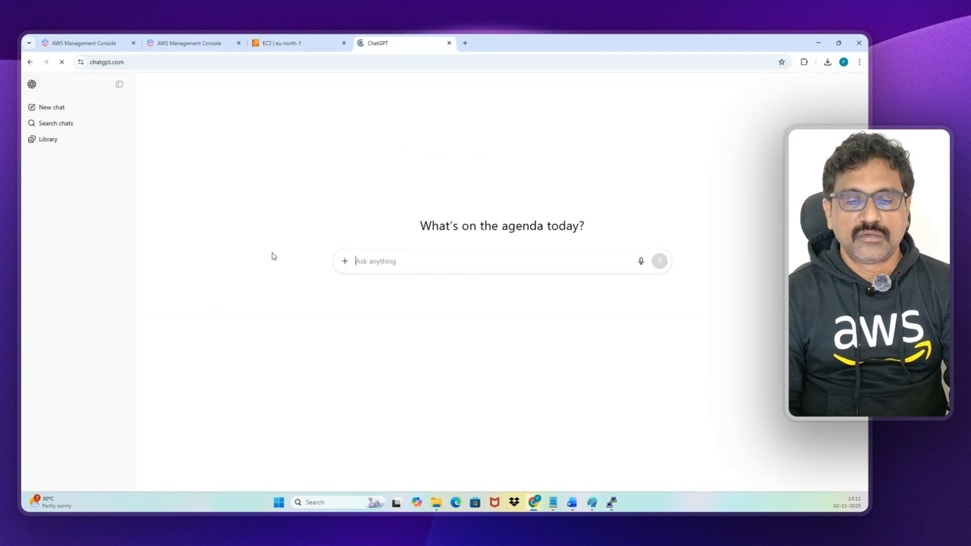
pyautogui.write('g')
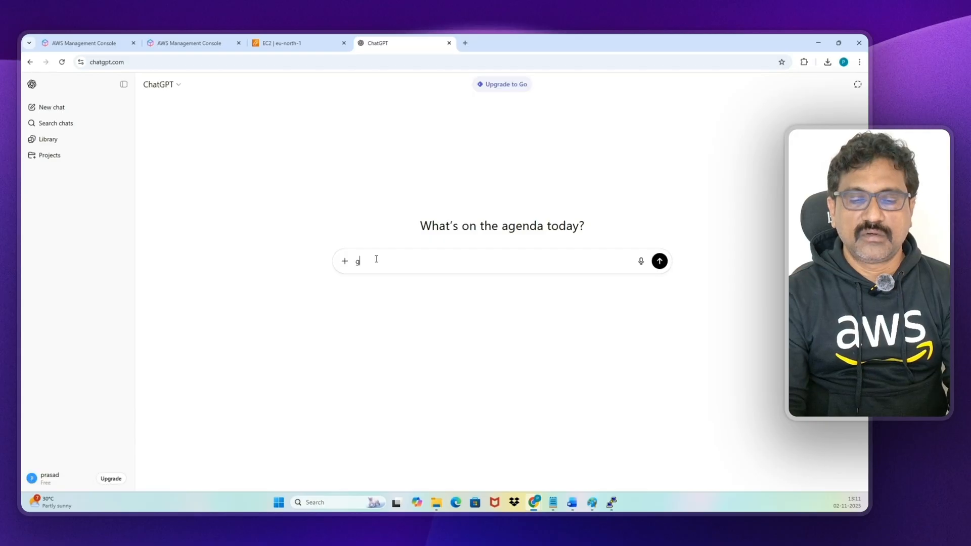
pyautogui.write('enerate')
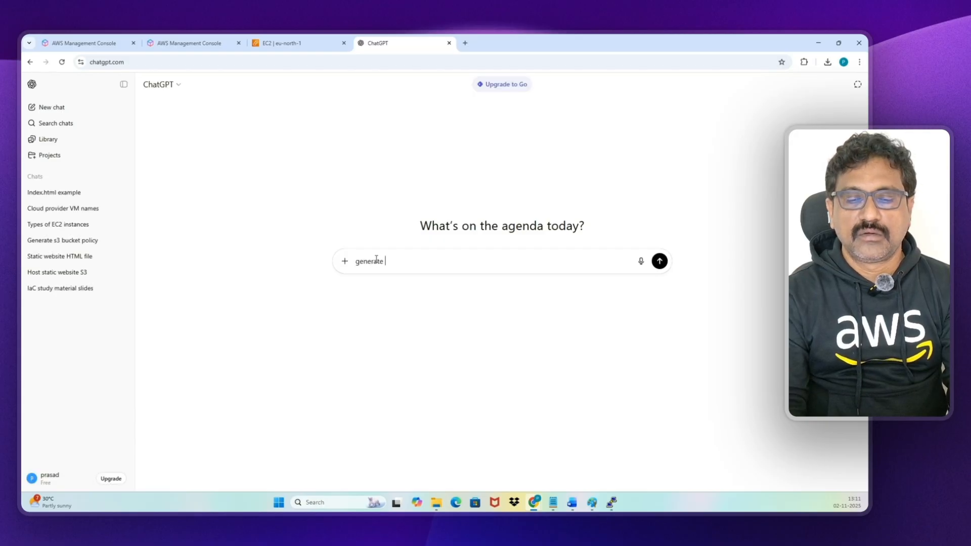
pyautogui.write(' index.')
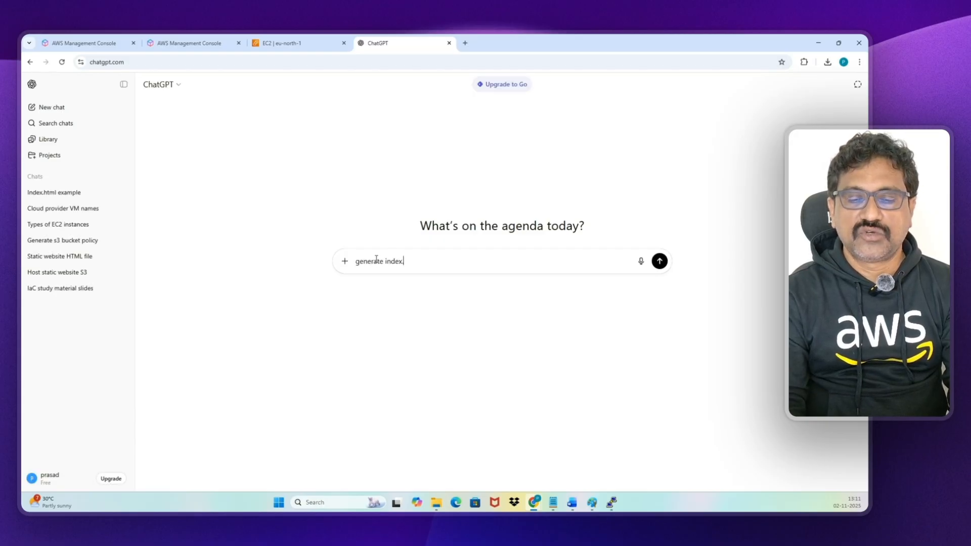
pyautogui.write('html ')
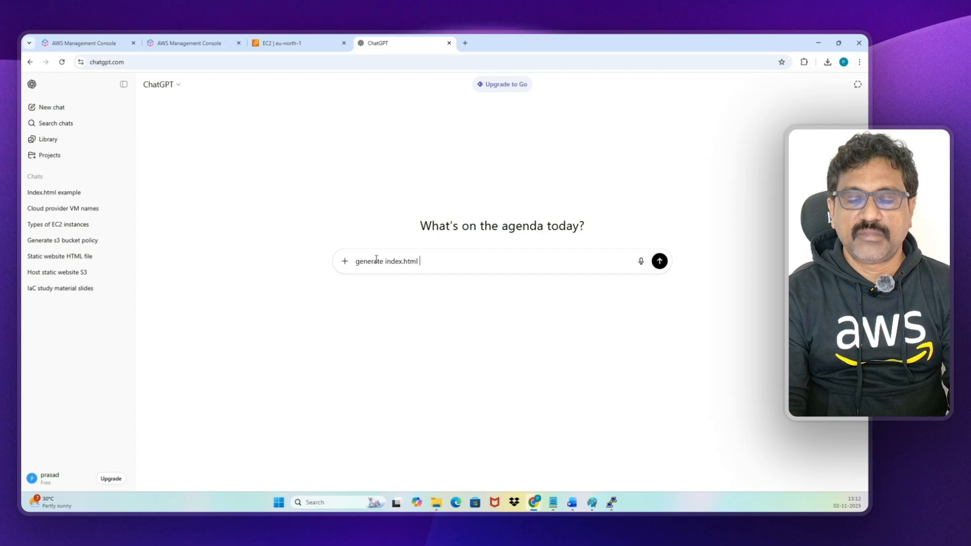
pyautogui.write('file to dis')
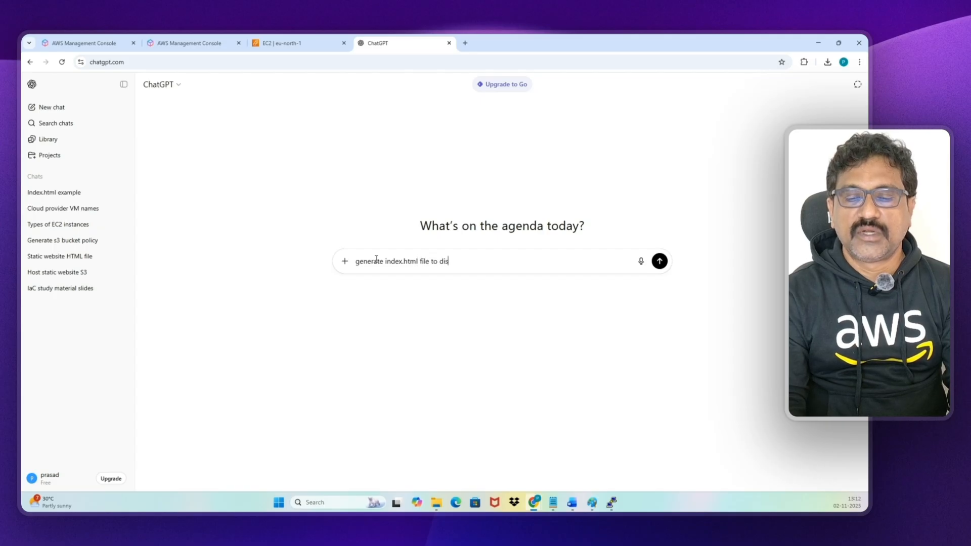
pyautogui.write('play st')
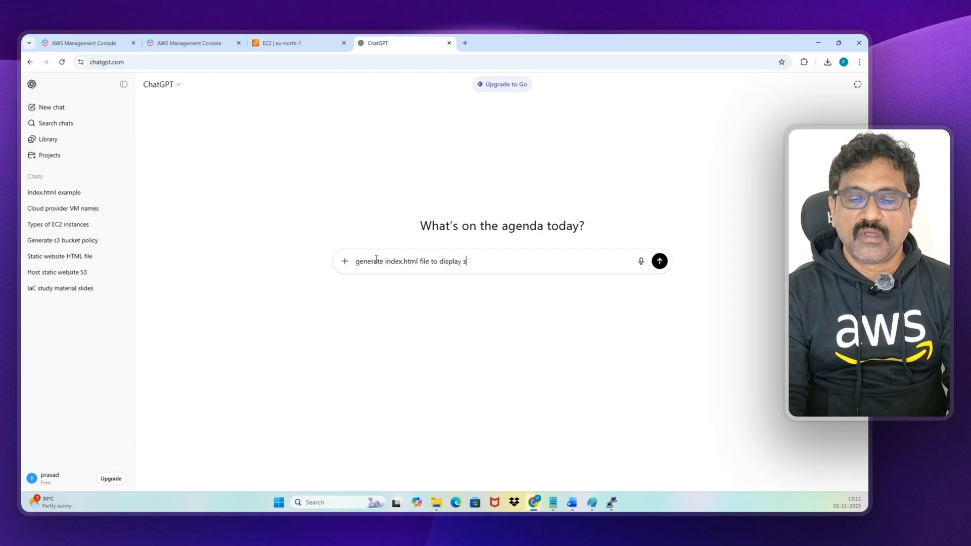
pyautogui.press('BackSpace')
pyautogui.press('BackSpace')
pyautogui.write('SR ')
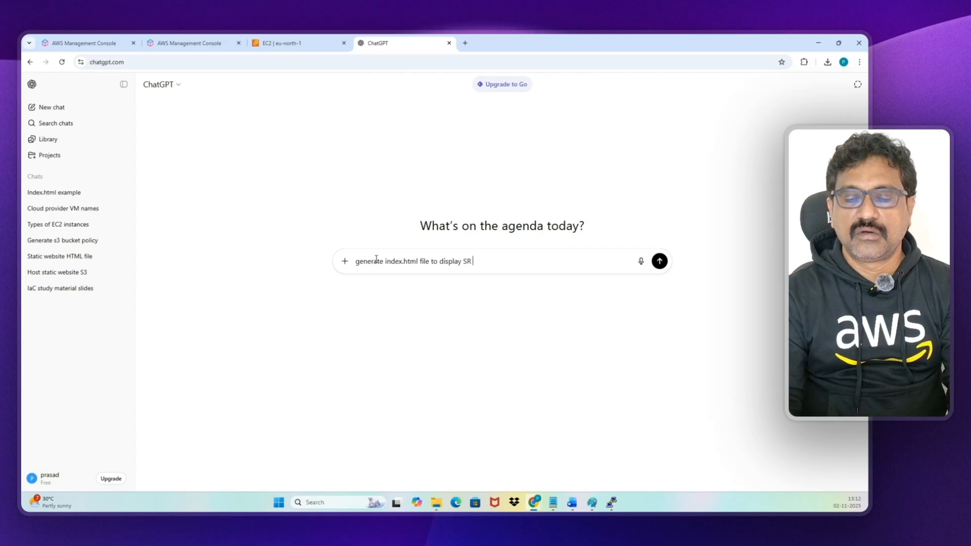
pyautogui.write('Technologies')
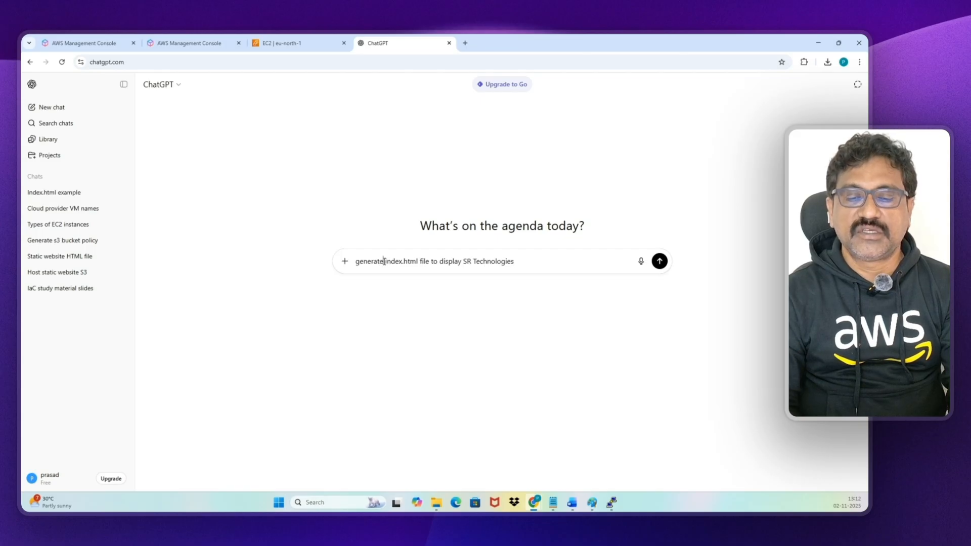
pyautogui.click(384, 262)
pyautogui.write('basic')
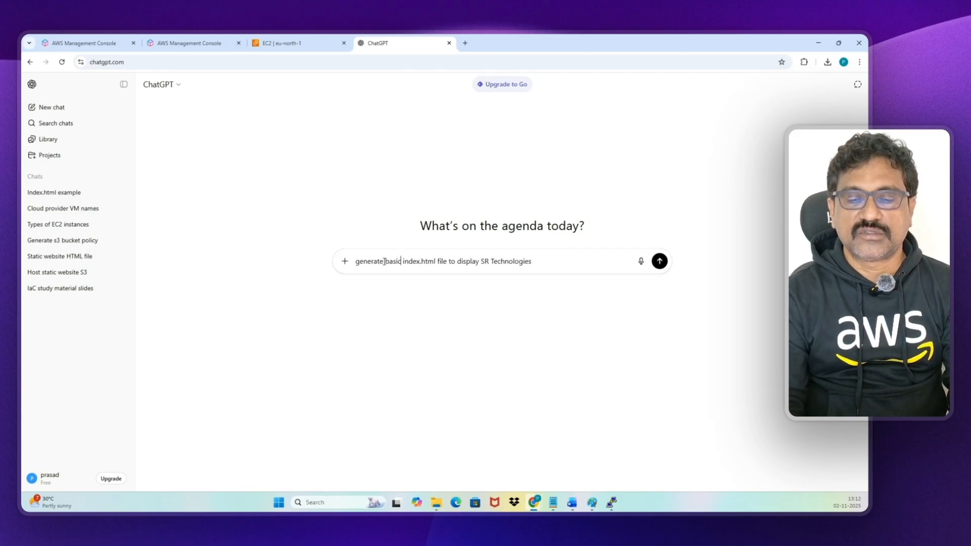
pyautogui.press('Return')
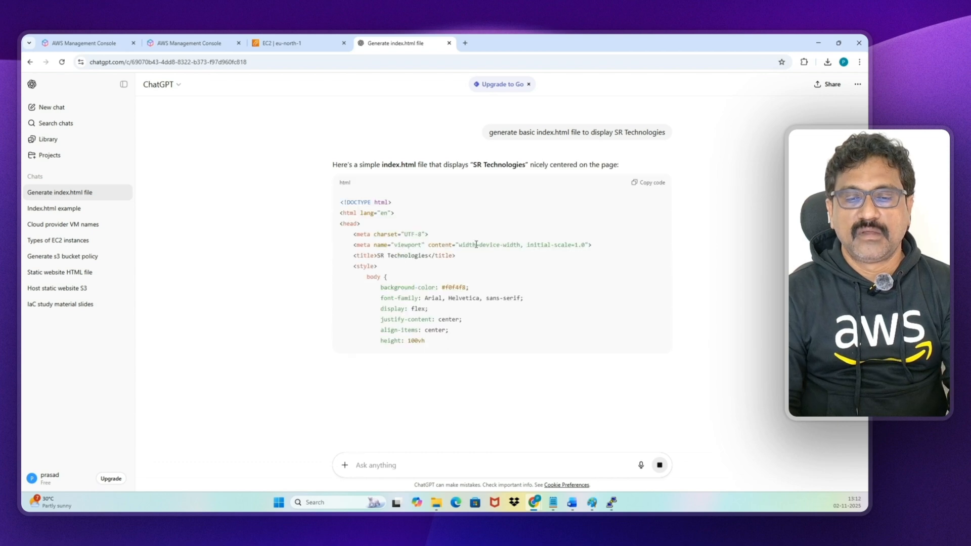
pyautogui.scroll(-1, 534, 301)
pyautogui.scroll(-2, 534, 301)
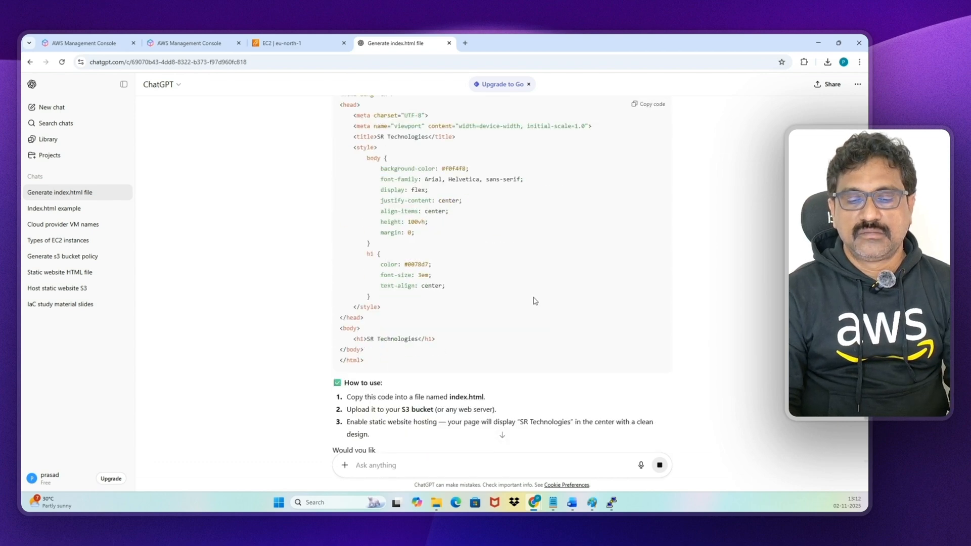
pyautogui.scroll(2, 534, 301)
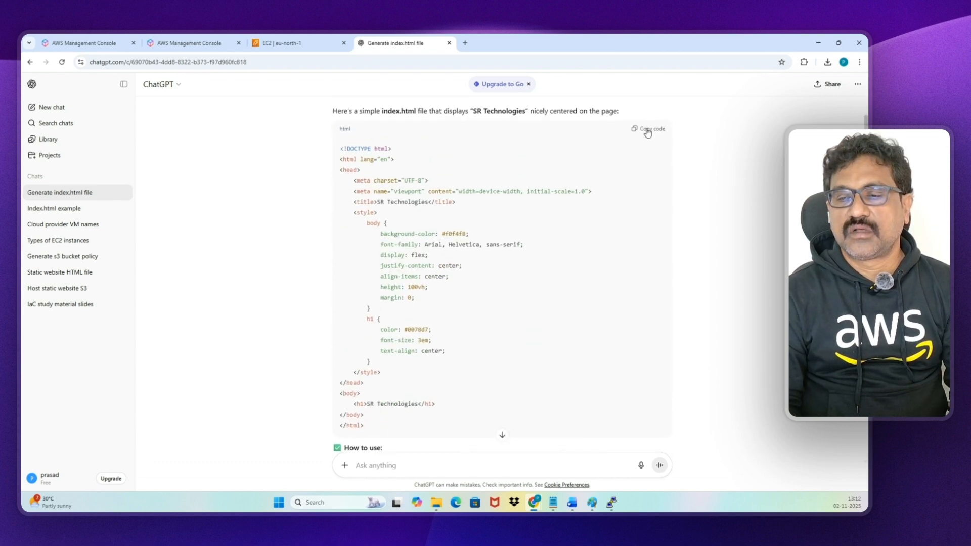
pyautogui.click(646, 129)
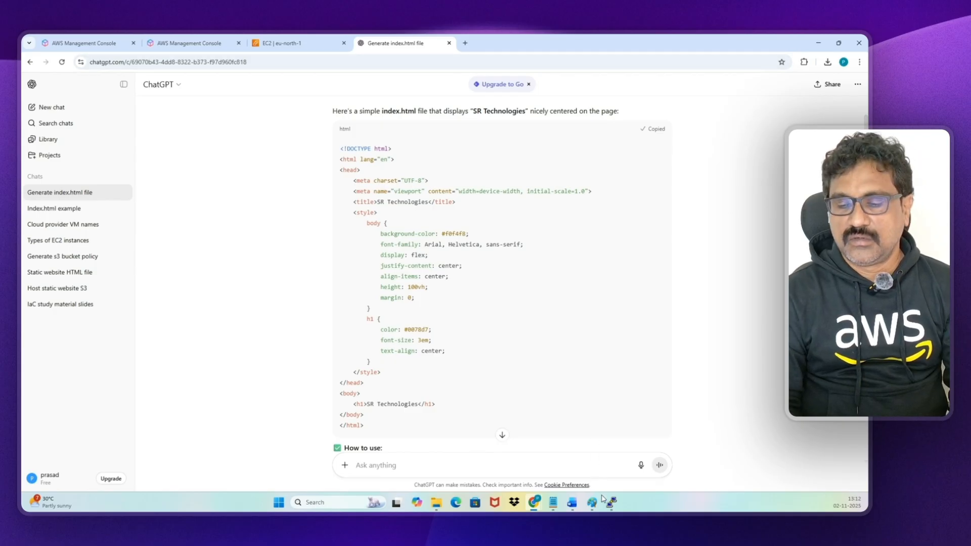
# Paste the ChatGPT HTML into index.html in vim insert mode and save it with :wq
pyautogui.click(613, 456)
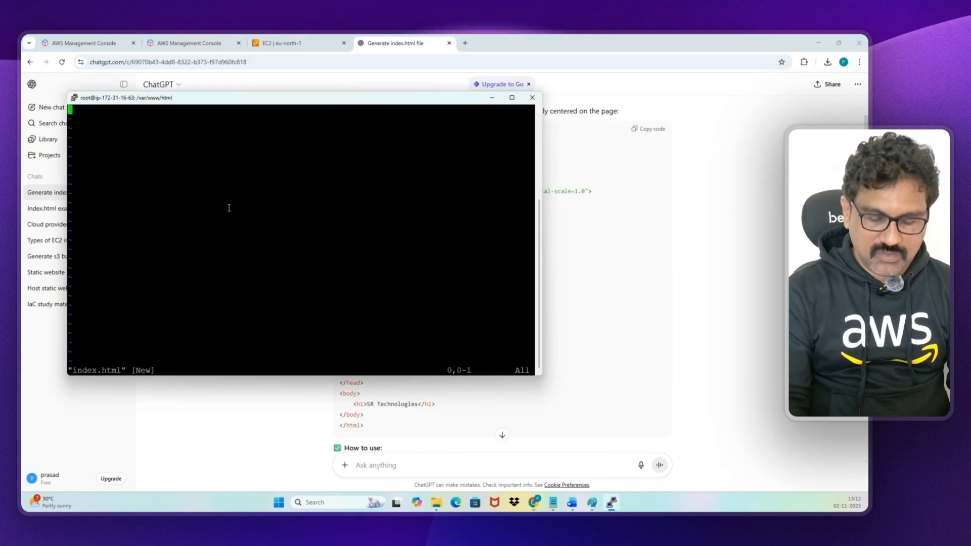
pyautogui.press('i')
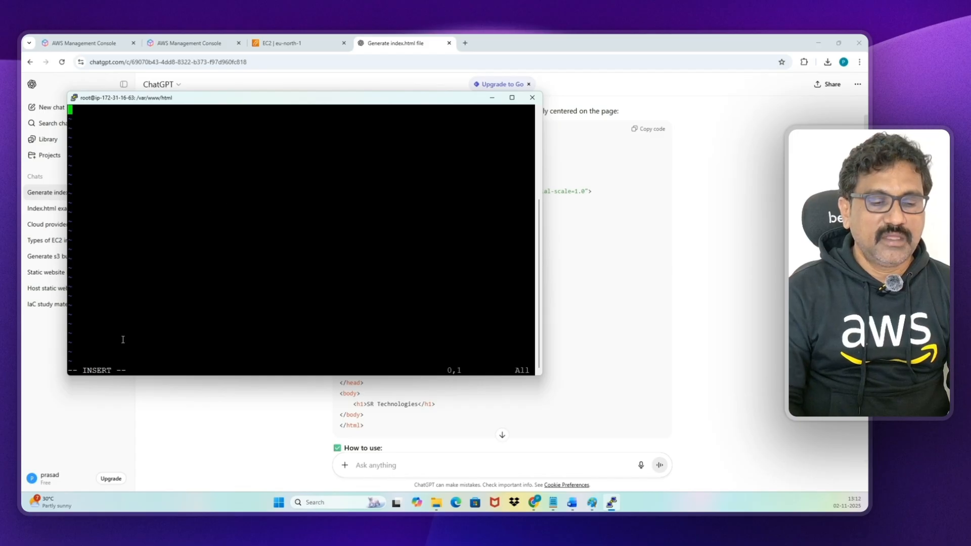
pyautogui.rightClick(153, 298)
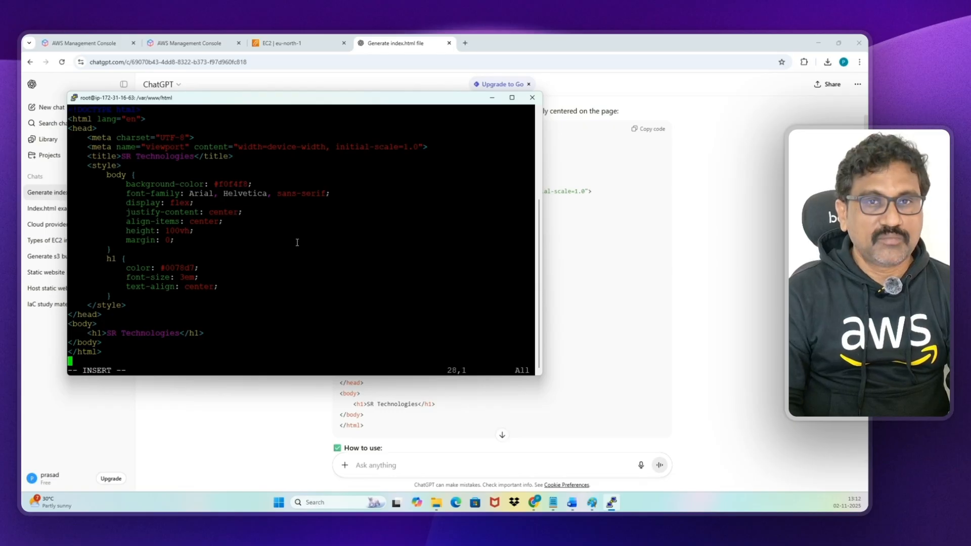
pyautogui.press('Escape')
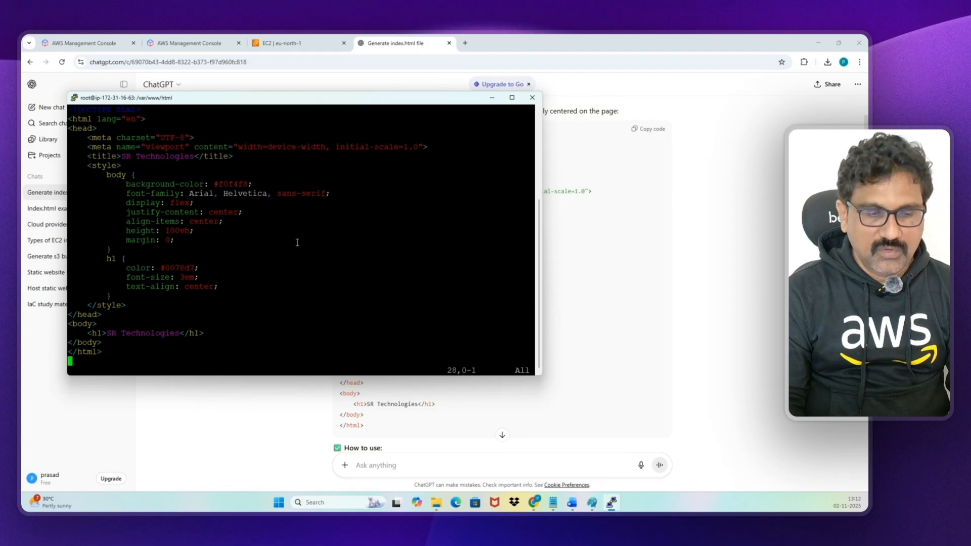
pyautogui.write(':wq')
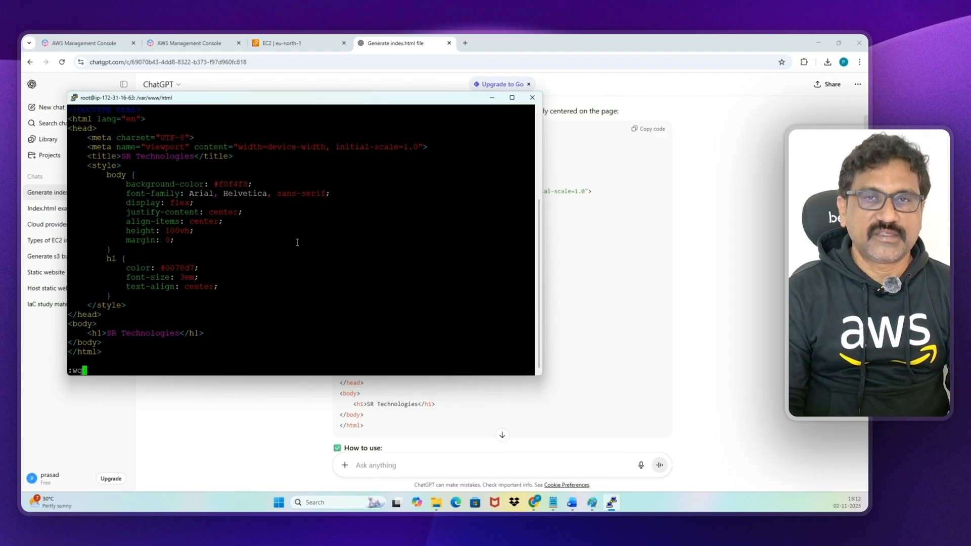
pyautogui.press('Return')
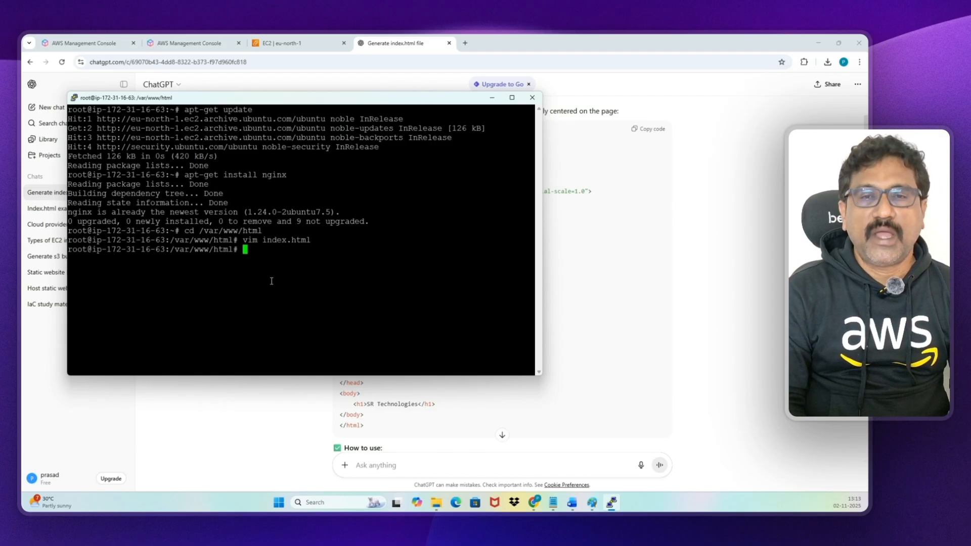
# Copy the instance's public IPv4 address 51.20.114.171 from the EC2 Instances page into a new tab
pyautogui.click(468, 49)
pyautogui.click(465, 45)
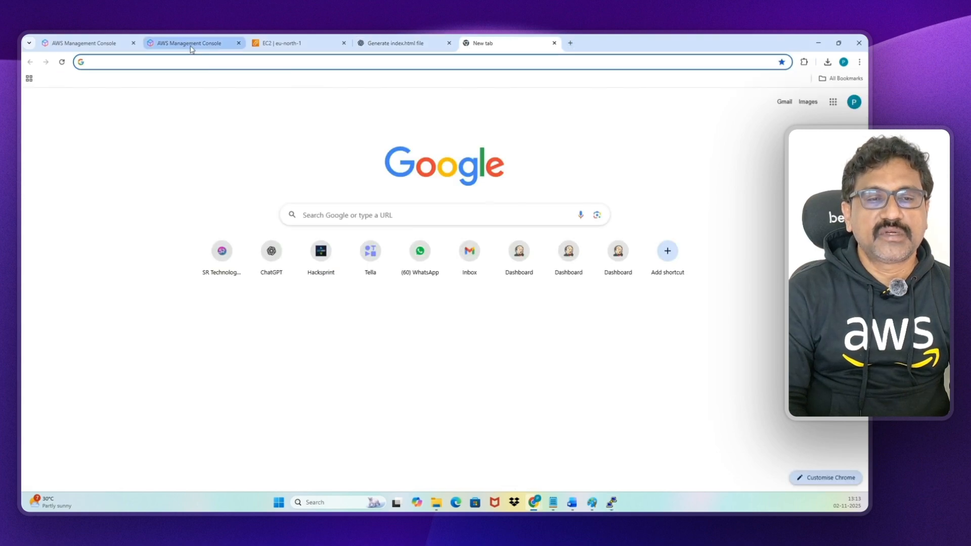
pyautogui.click(191, 47)
pyautogui.click(273, 45)
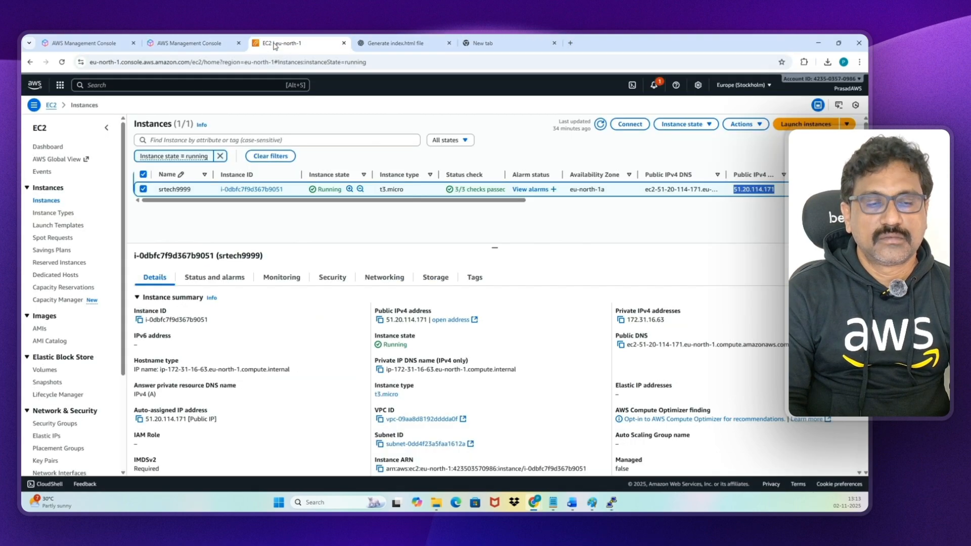
pyautogui.click(380, 320)
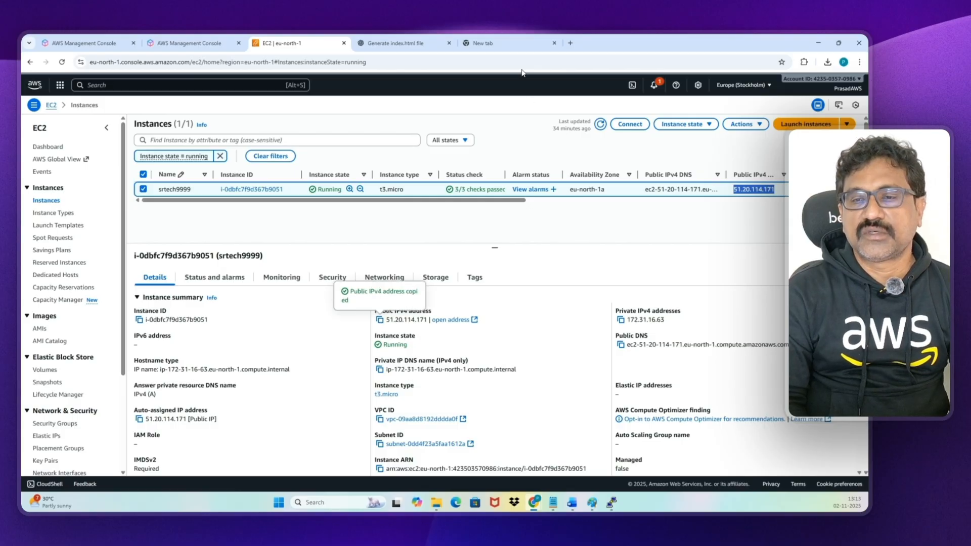
pyautogui.click(512, 45)
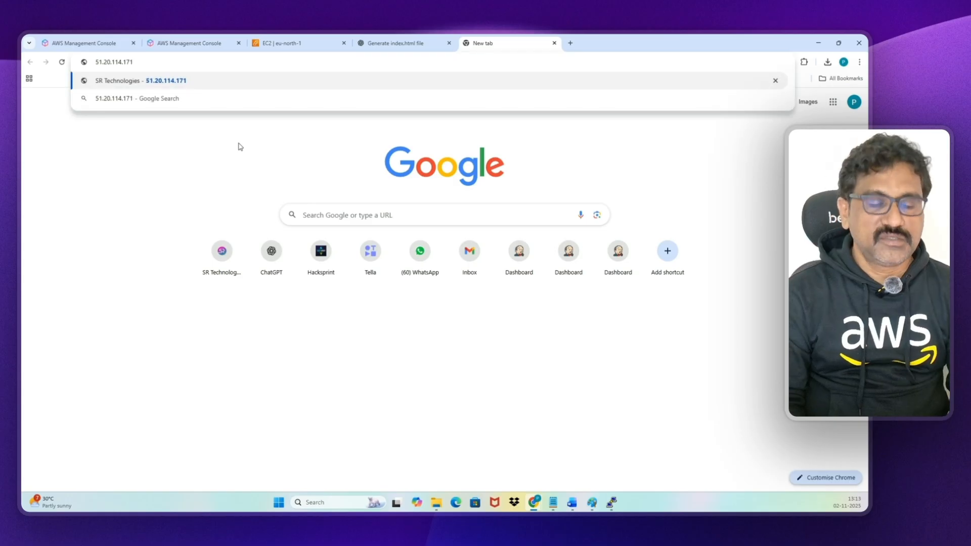
# Load 51.20.114.171:80 in Chrome, which times out, then go back to the EC2 instances tab
pyautogui.write(':')
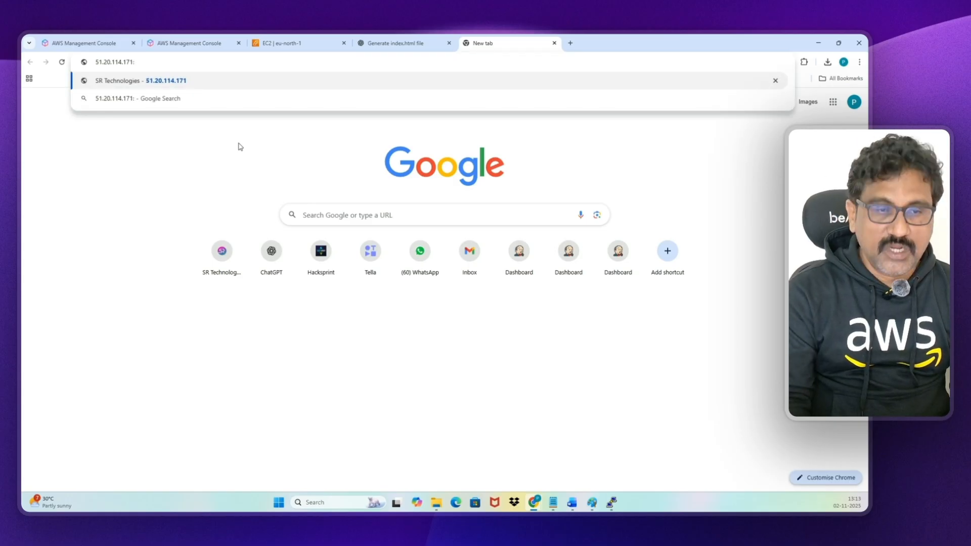
pyautogui.write('8')
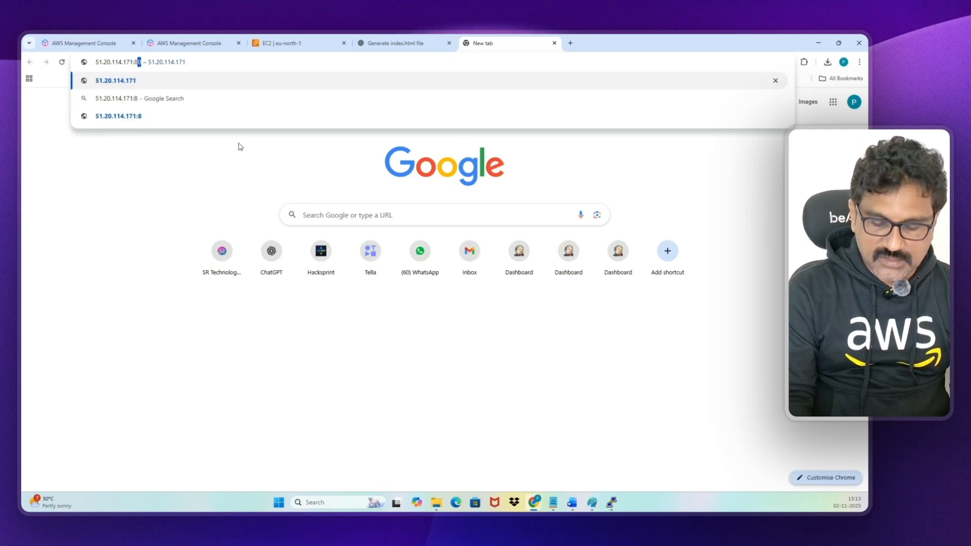
pyautogui.write('0')
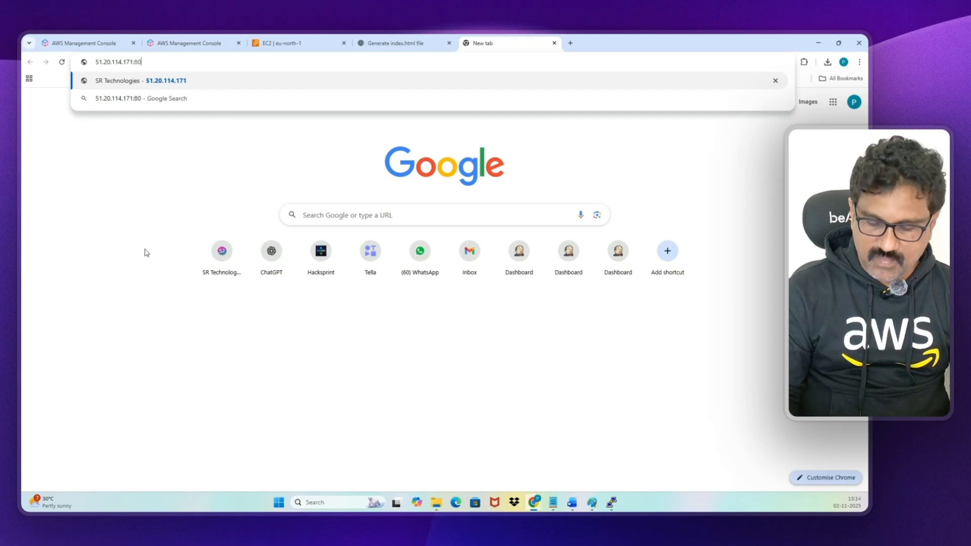
pyautogui.press('Return')
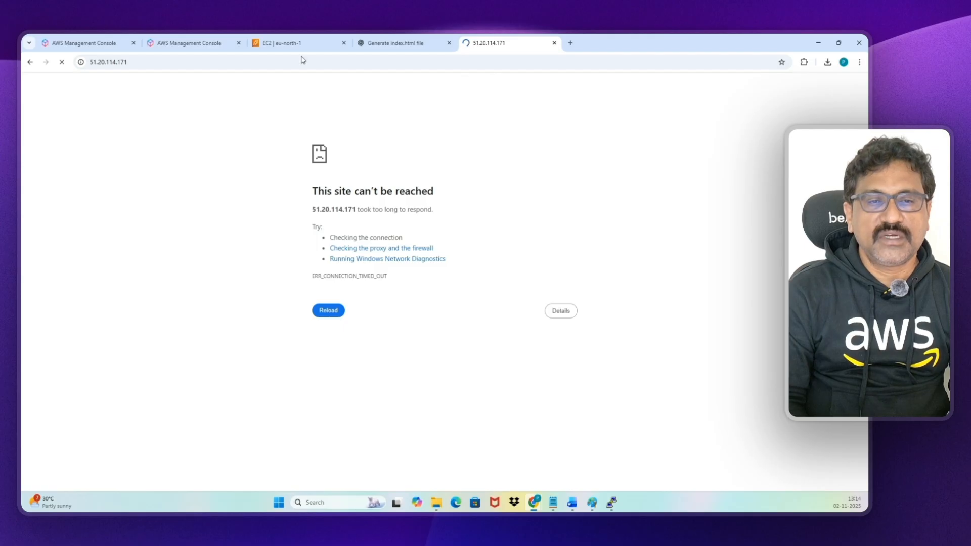
pyautogui.click(286, 44)
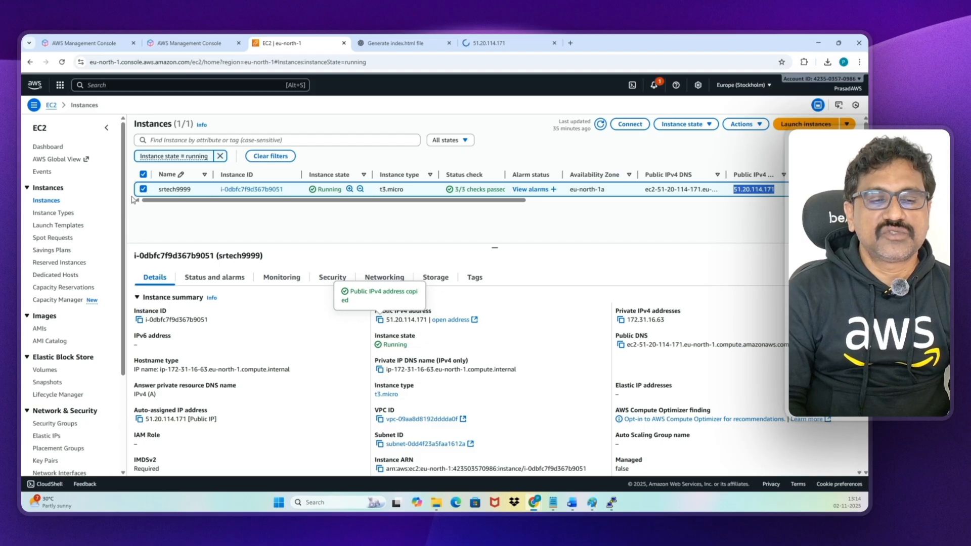
# Open the launch-wizard-12 security group's inbound rules for editing from the instance's Security tab
pyautogui.click(326, 279)
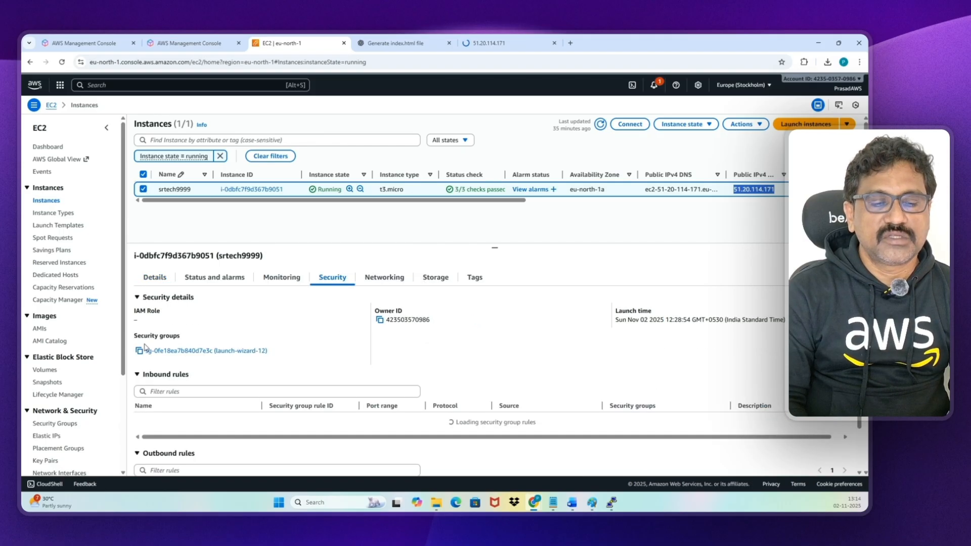
pyautogui.click(174, 351)
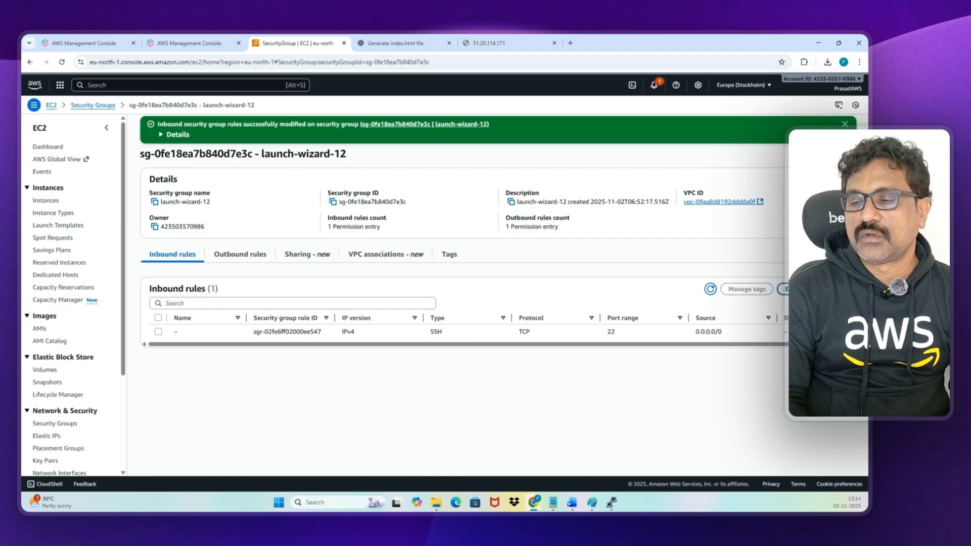
pyautogui.click(812, 290)
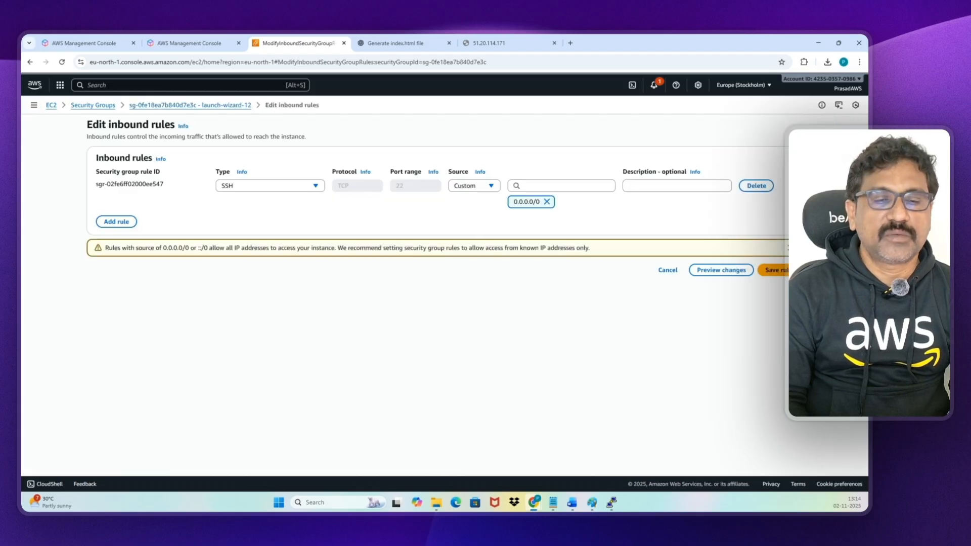
# Add an inbound rule for port 80 from 0.0.0.0/0, save, and reload the IP tab to see SR Technologies
pyautogui.click(113, 223)
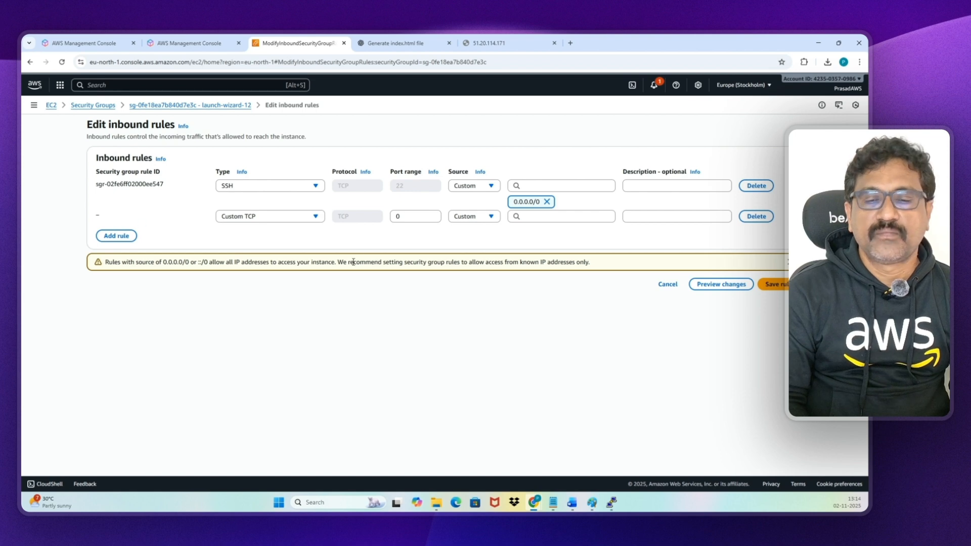
pyautogui.click(421, 214)
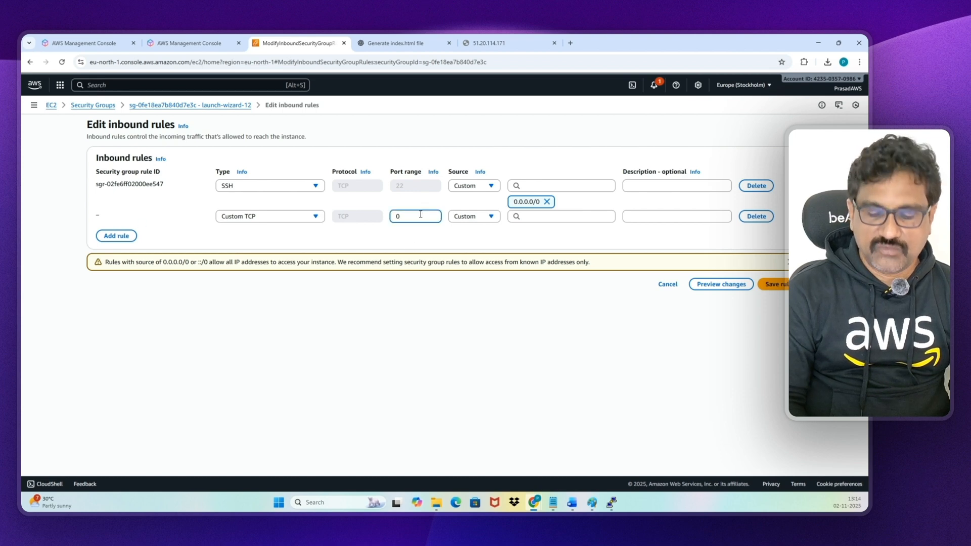
pyautogui.press('BackSpace')
pyautogui.write('80')
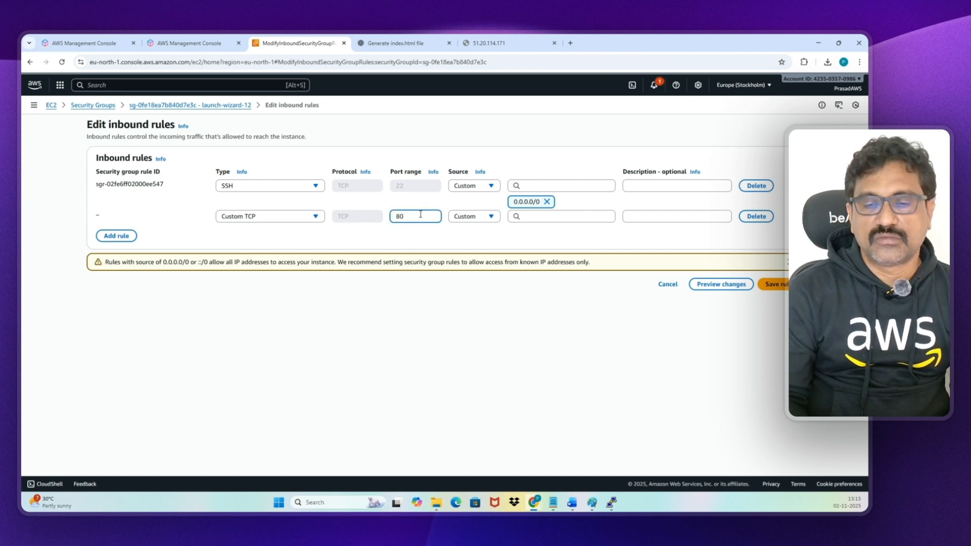
pyautogui.click(581, 216)
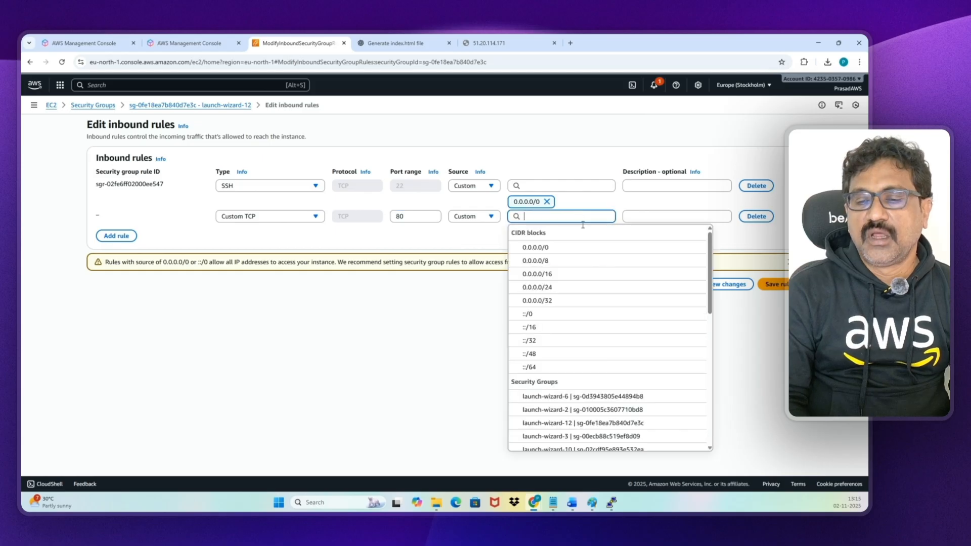
pyautogui.click(539, 249)
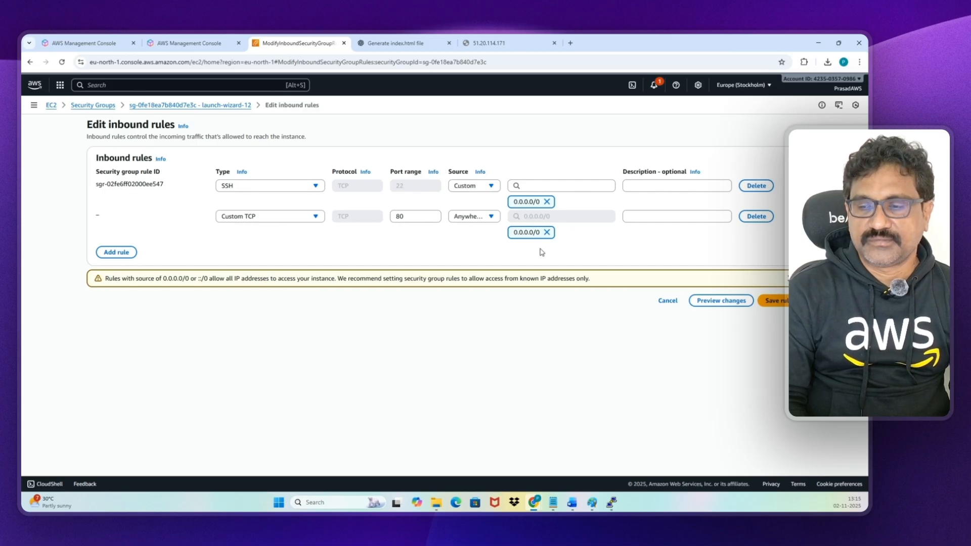
pyautogui.click(772, 301)
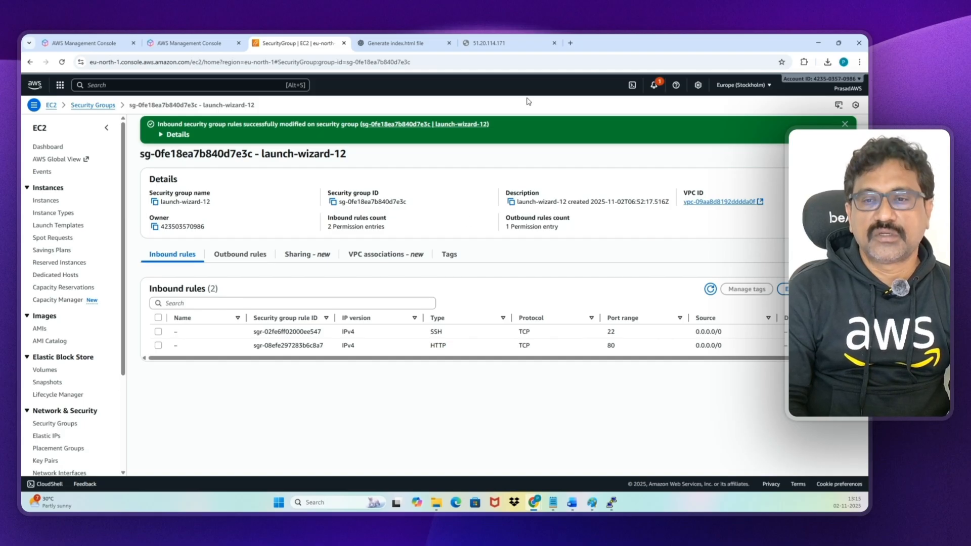
pyautogui.click(502, 45)
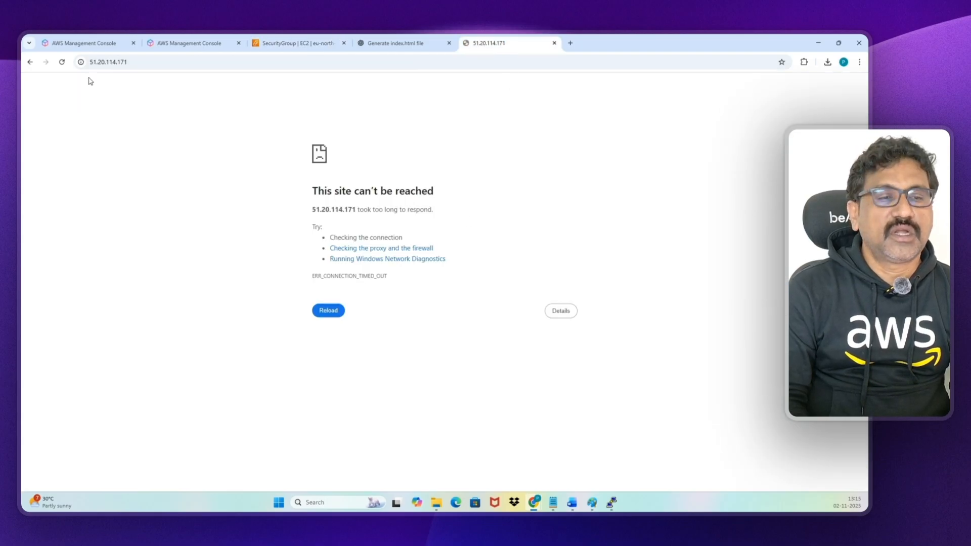
pyautogui.click(63, 61)
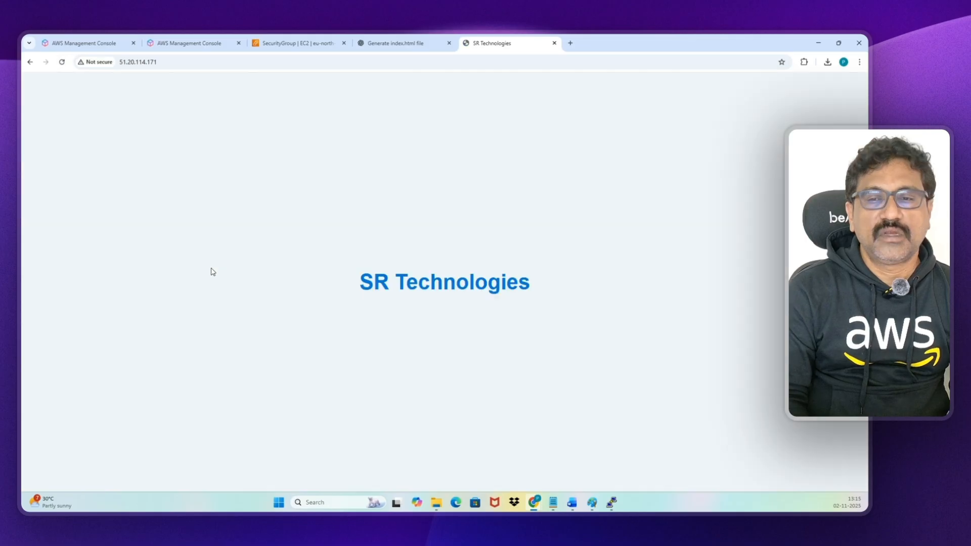